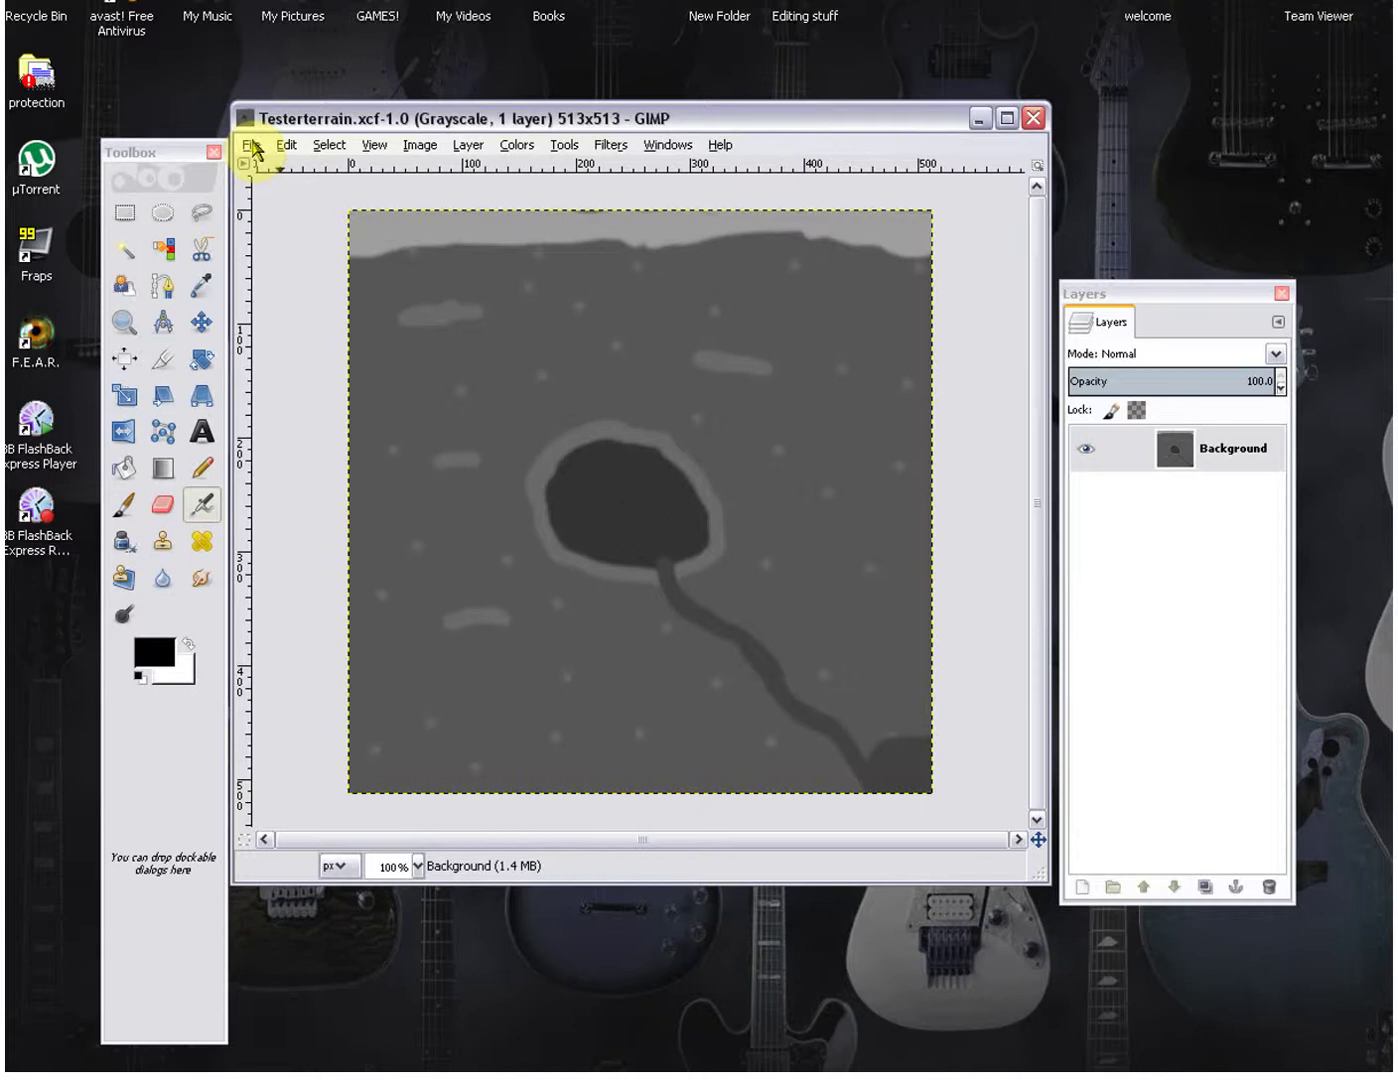
Create a new blank image 513 pixels wide and 513 pixels high via File > New
{"action": "left_click", "coordinate": [252, 146]}
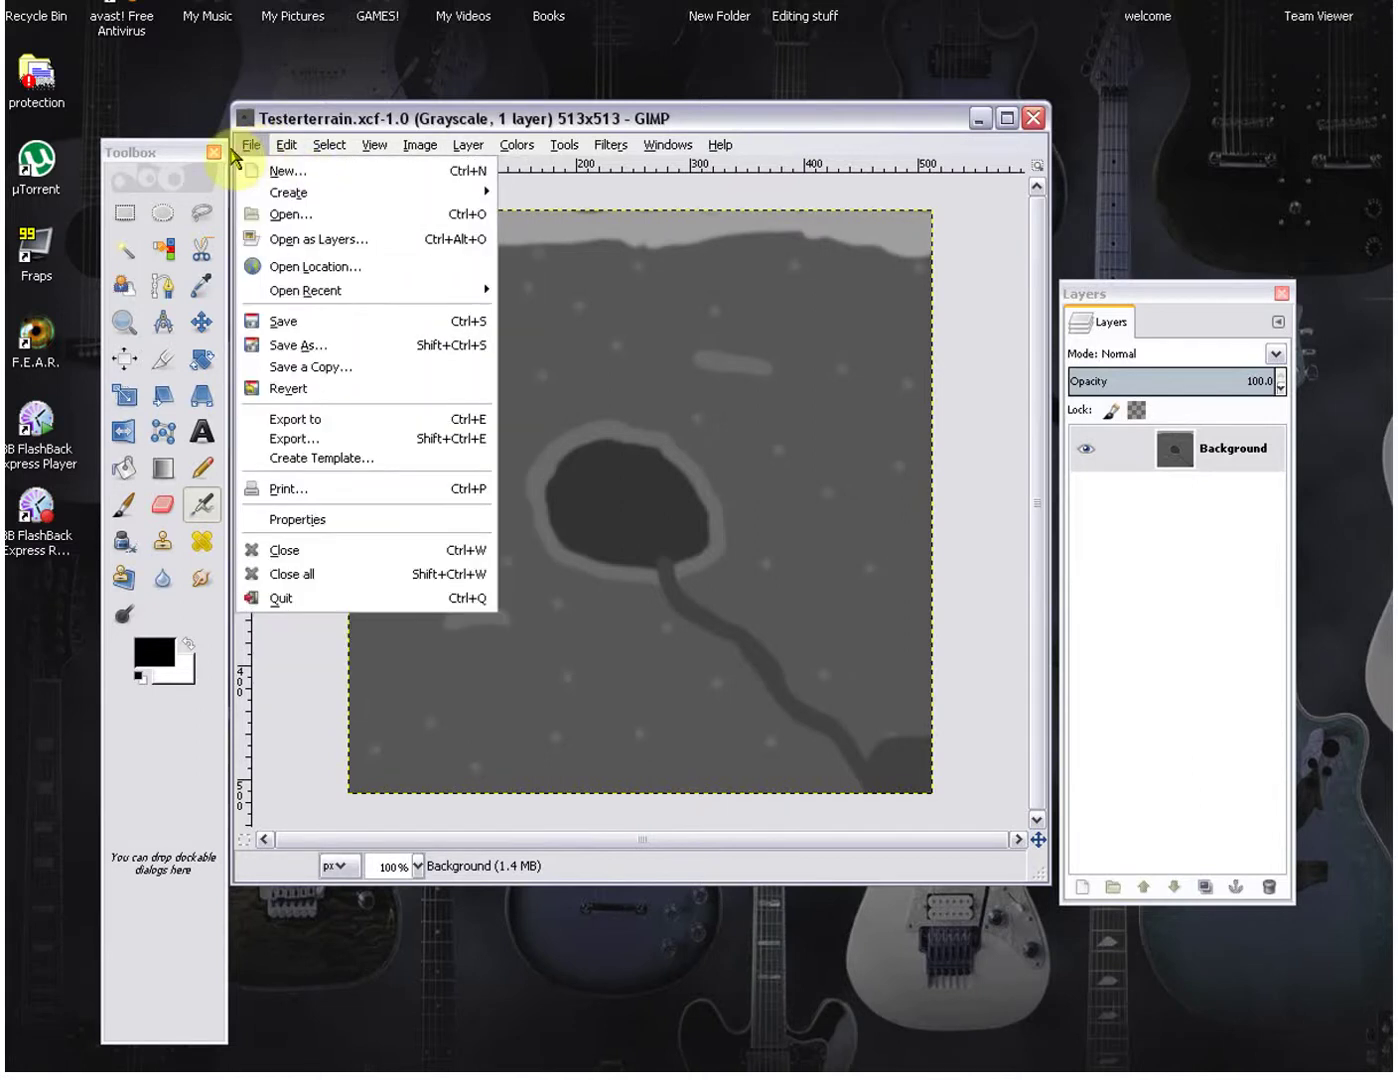
{"action": "left_click", "coordinate": [289, 176]}
{"action": "left_click_drag", "start_coordinate": [399, 182], "coordinate": [571, 242]}
{"action": "left_click", "coordinate": [505, 337]}
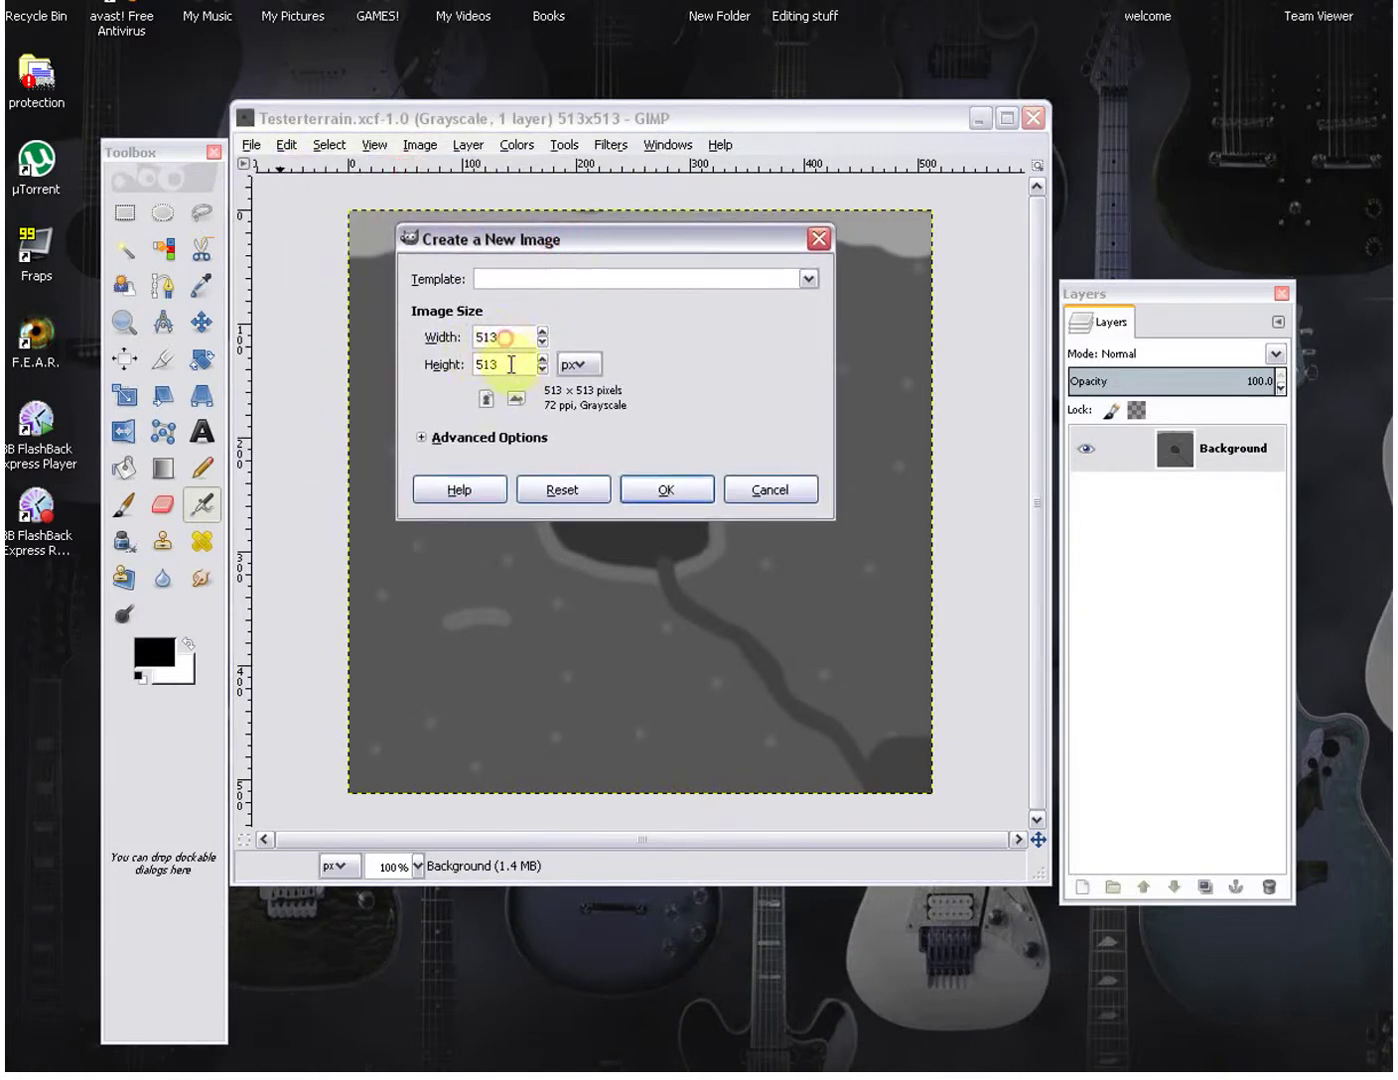
{"action": "left_click", "coordinate": [517, 338]}
{"action": "double_click", "coordinate": [504, 338]}
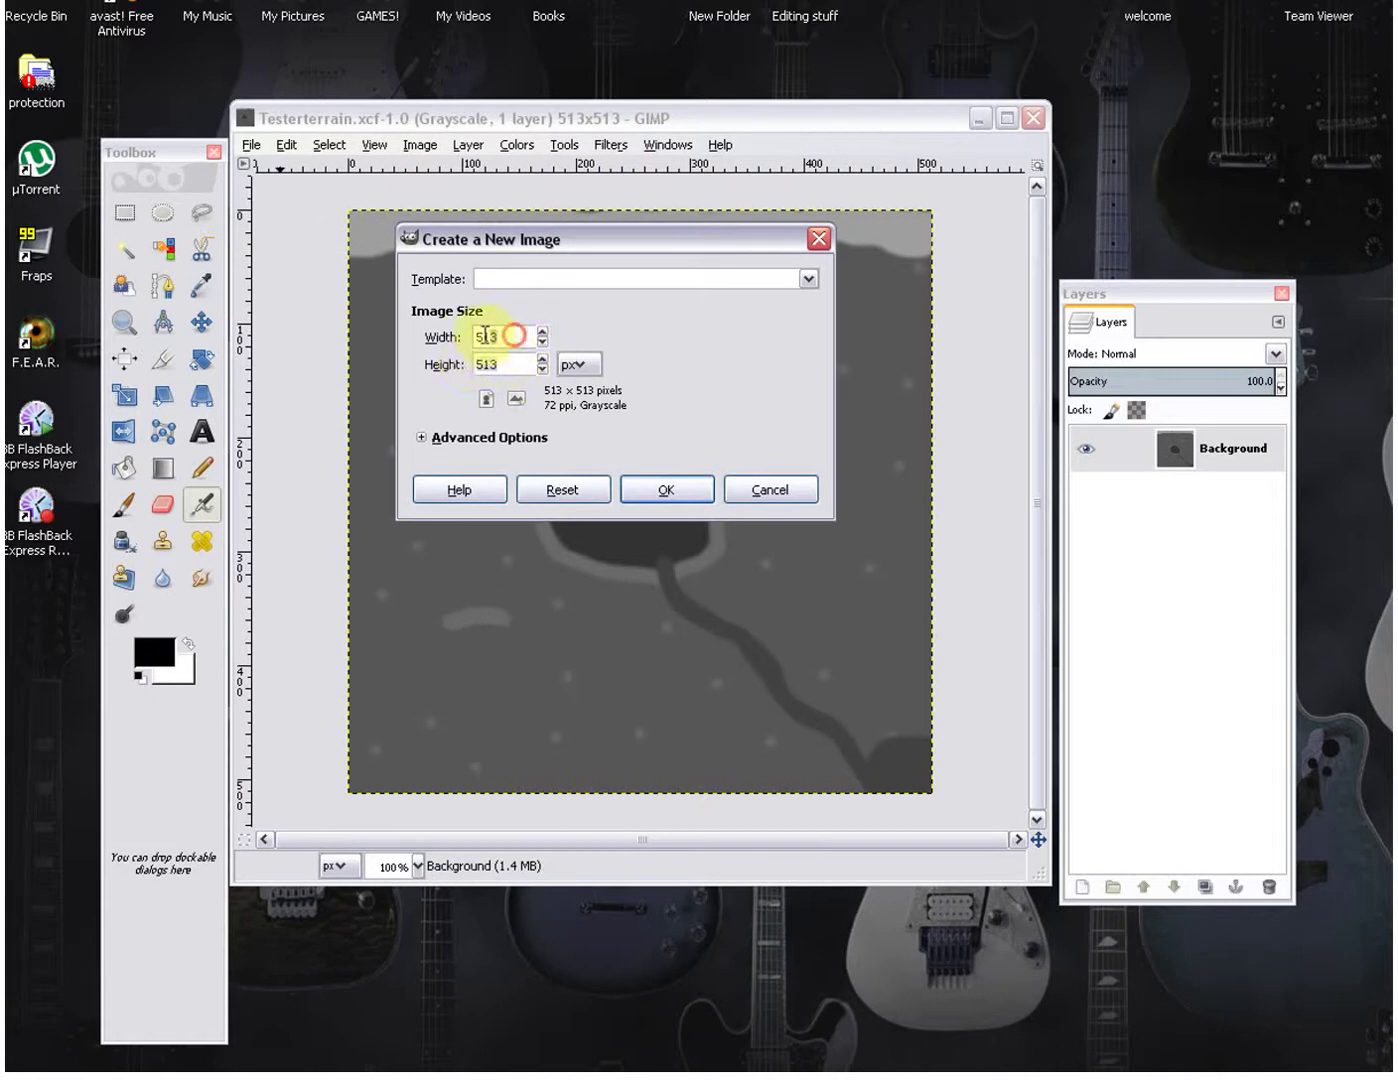
{"action": "left_click", "coordinate": [503, 364]}
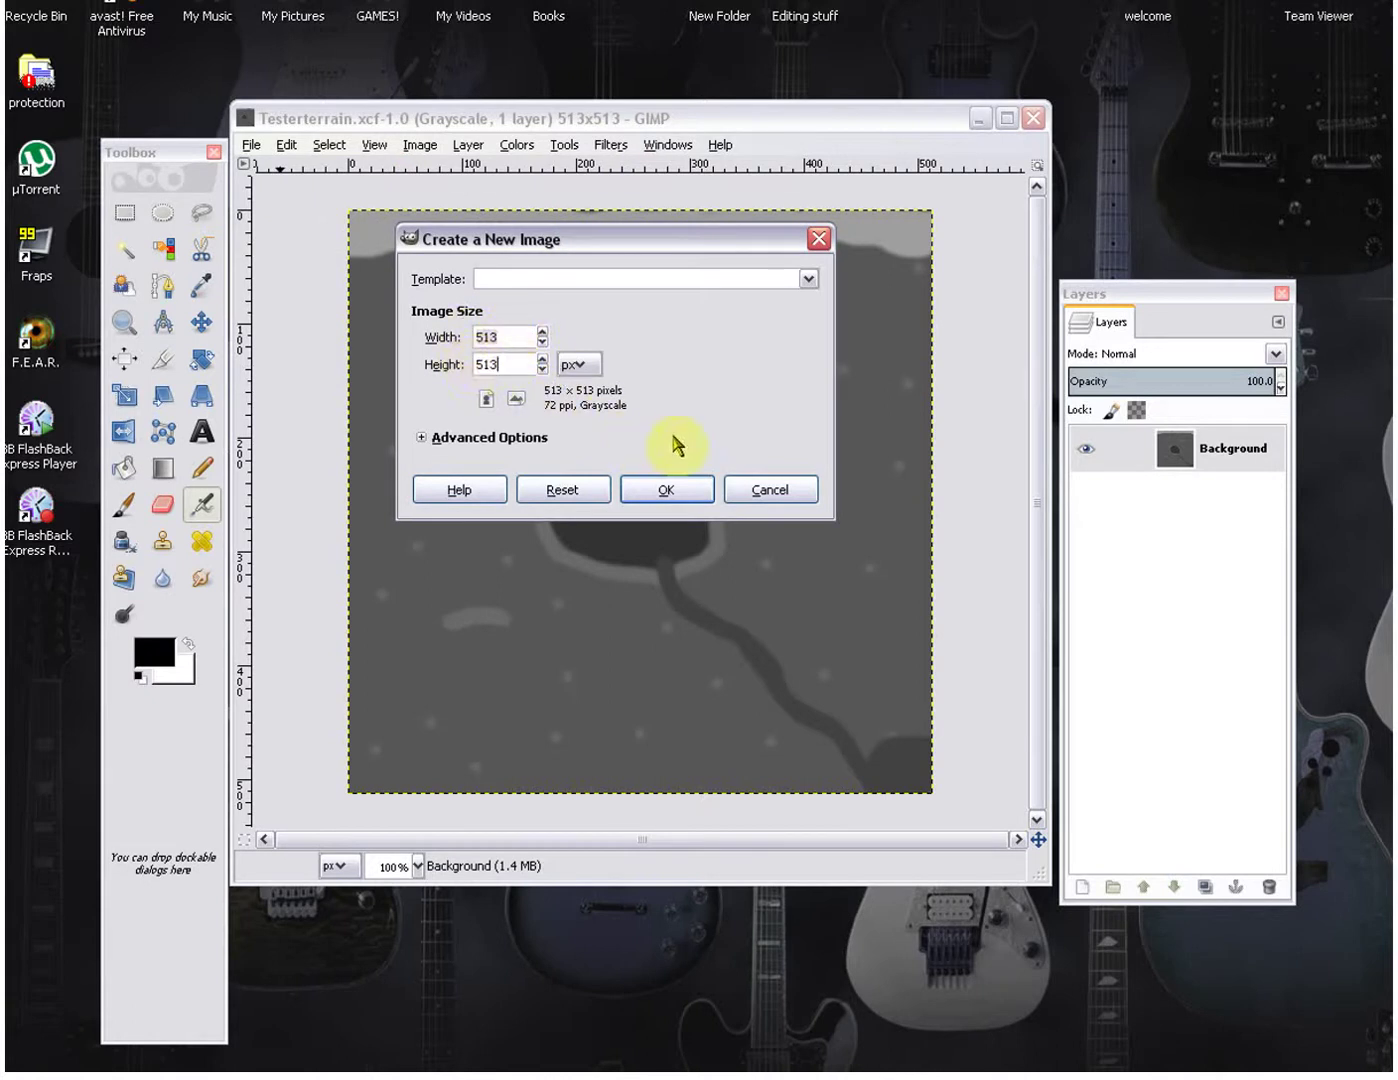
{"action": "left_click", "coordinate": [666, 483]}
{"action": "left_click", "coordinate": [690, 502]}
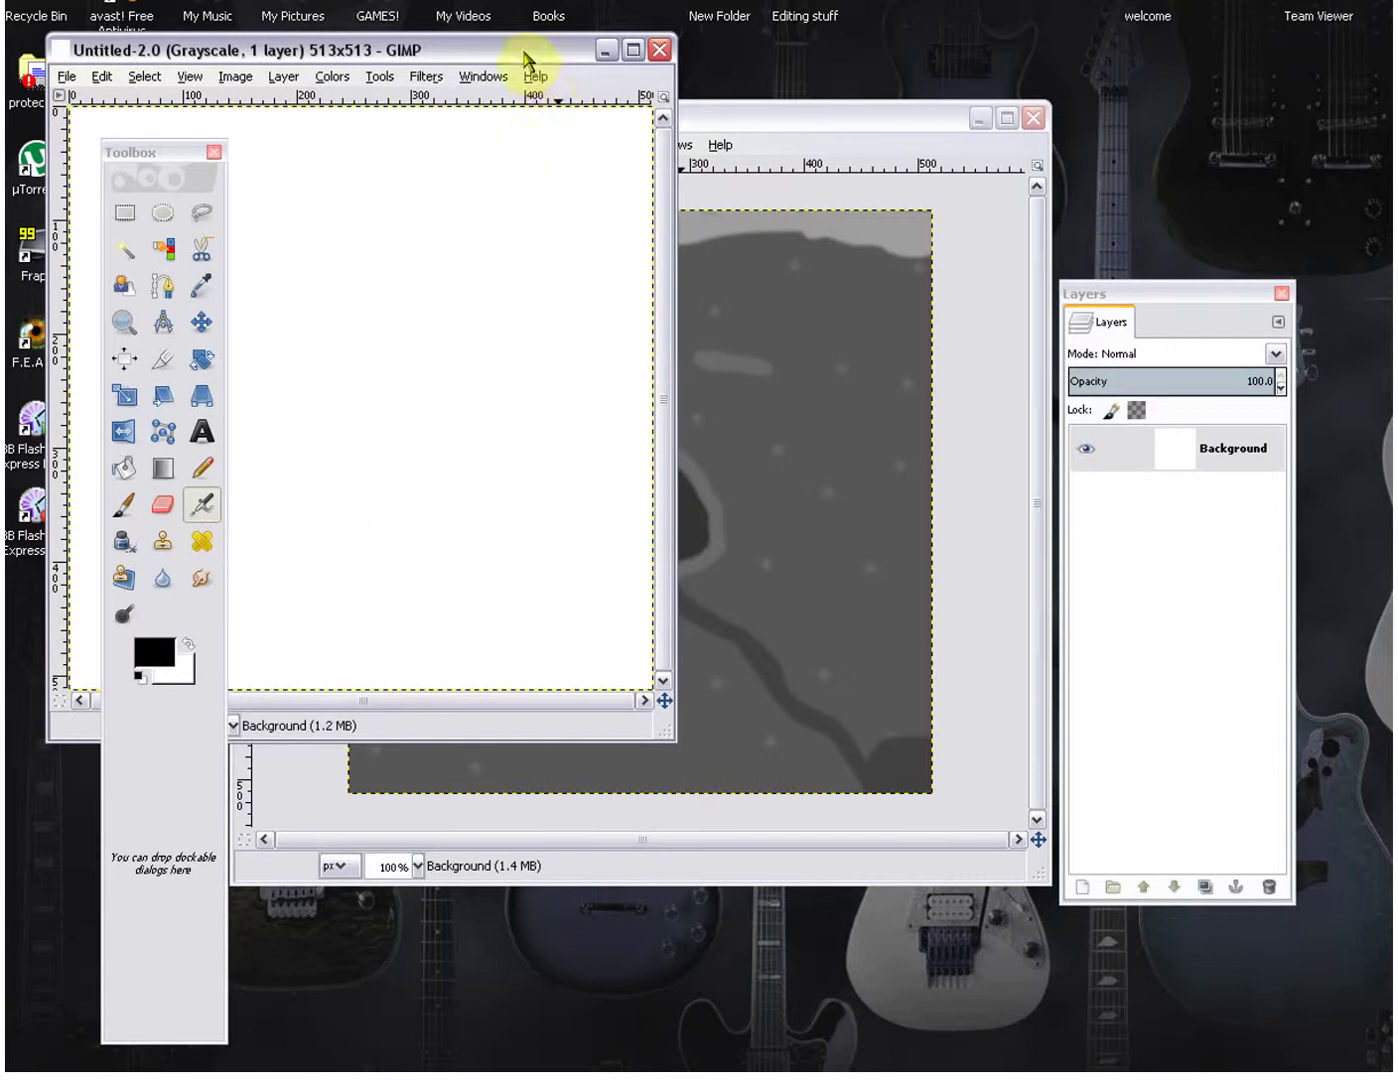
Enlarge and centre the blank Untitled image window and minimize the Testerterrain example
{"action": "left_click_drag", "start_coordinate": [524, 56], "coordinate": [822, 159]}
{"action": "left_click", "coordinate": [979, 118]}
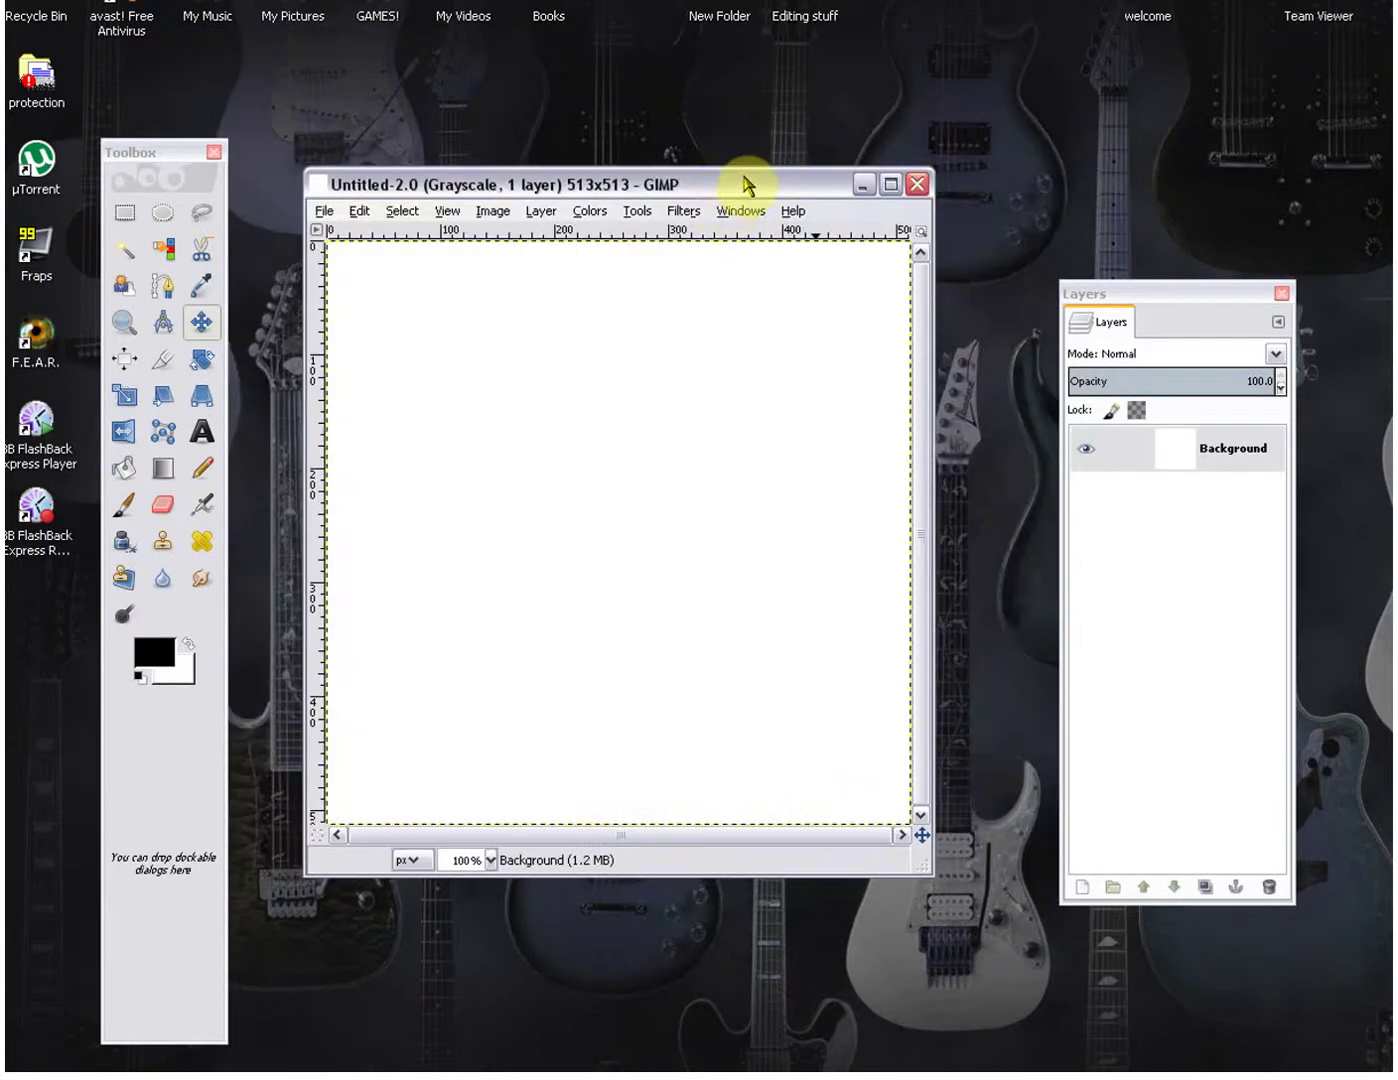
{"action": "left_click_drag", "start_coordinate": [752, 171], "coordinate": [750, 76]}
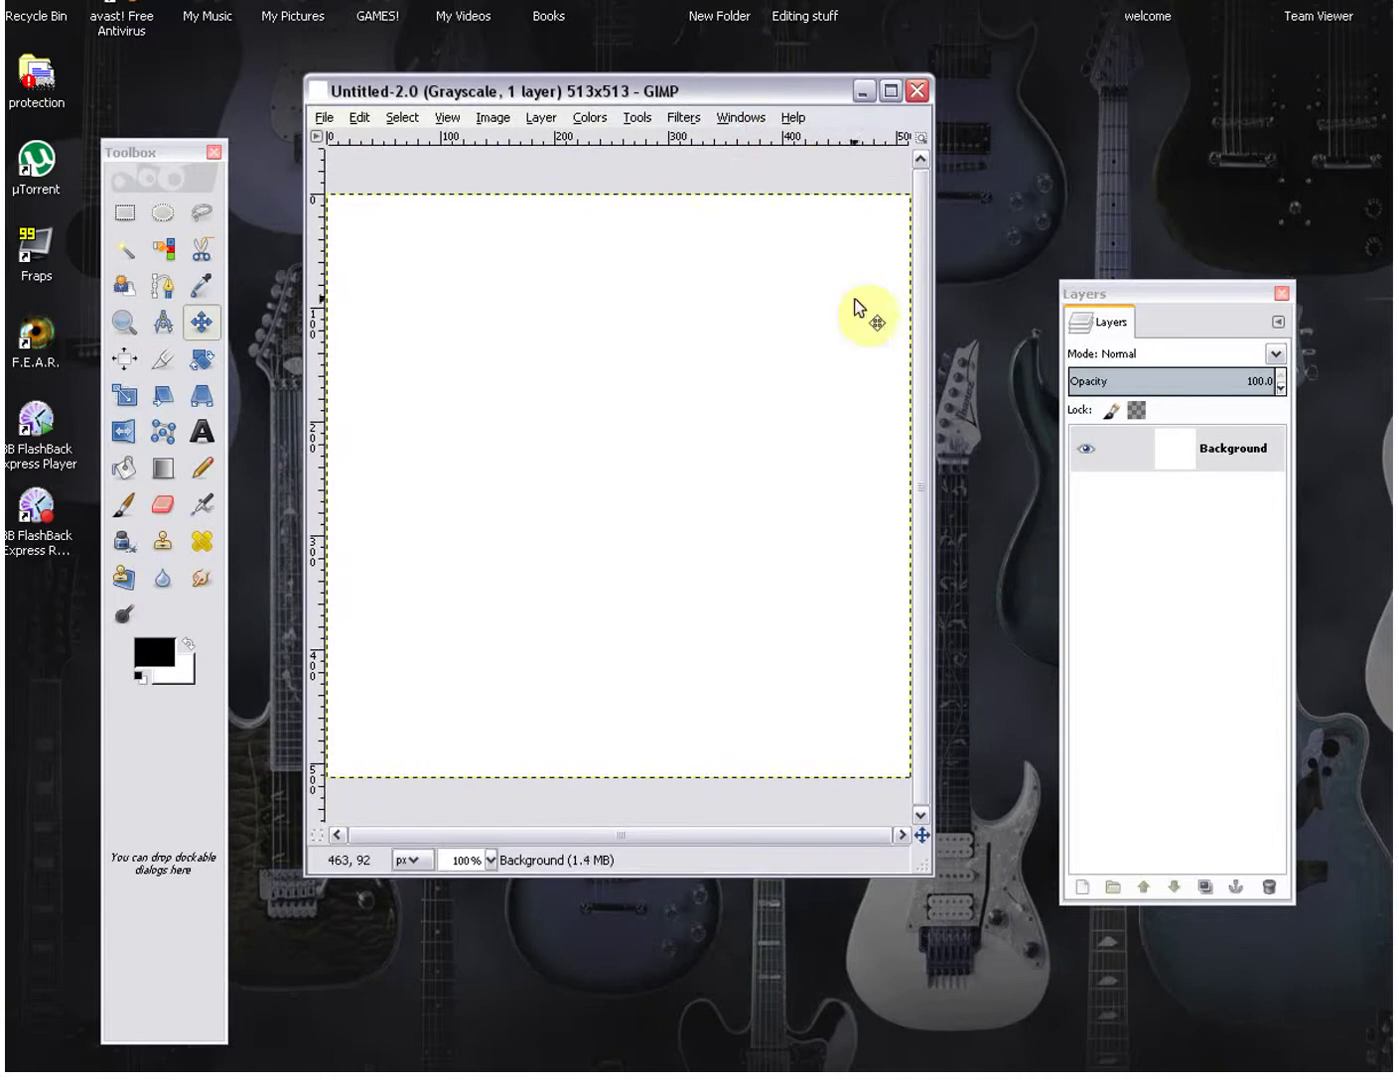
{"action": "left_click_drag", "start_coordinate": [932, 390], "coordinate": [1119, 400]}
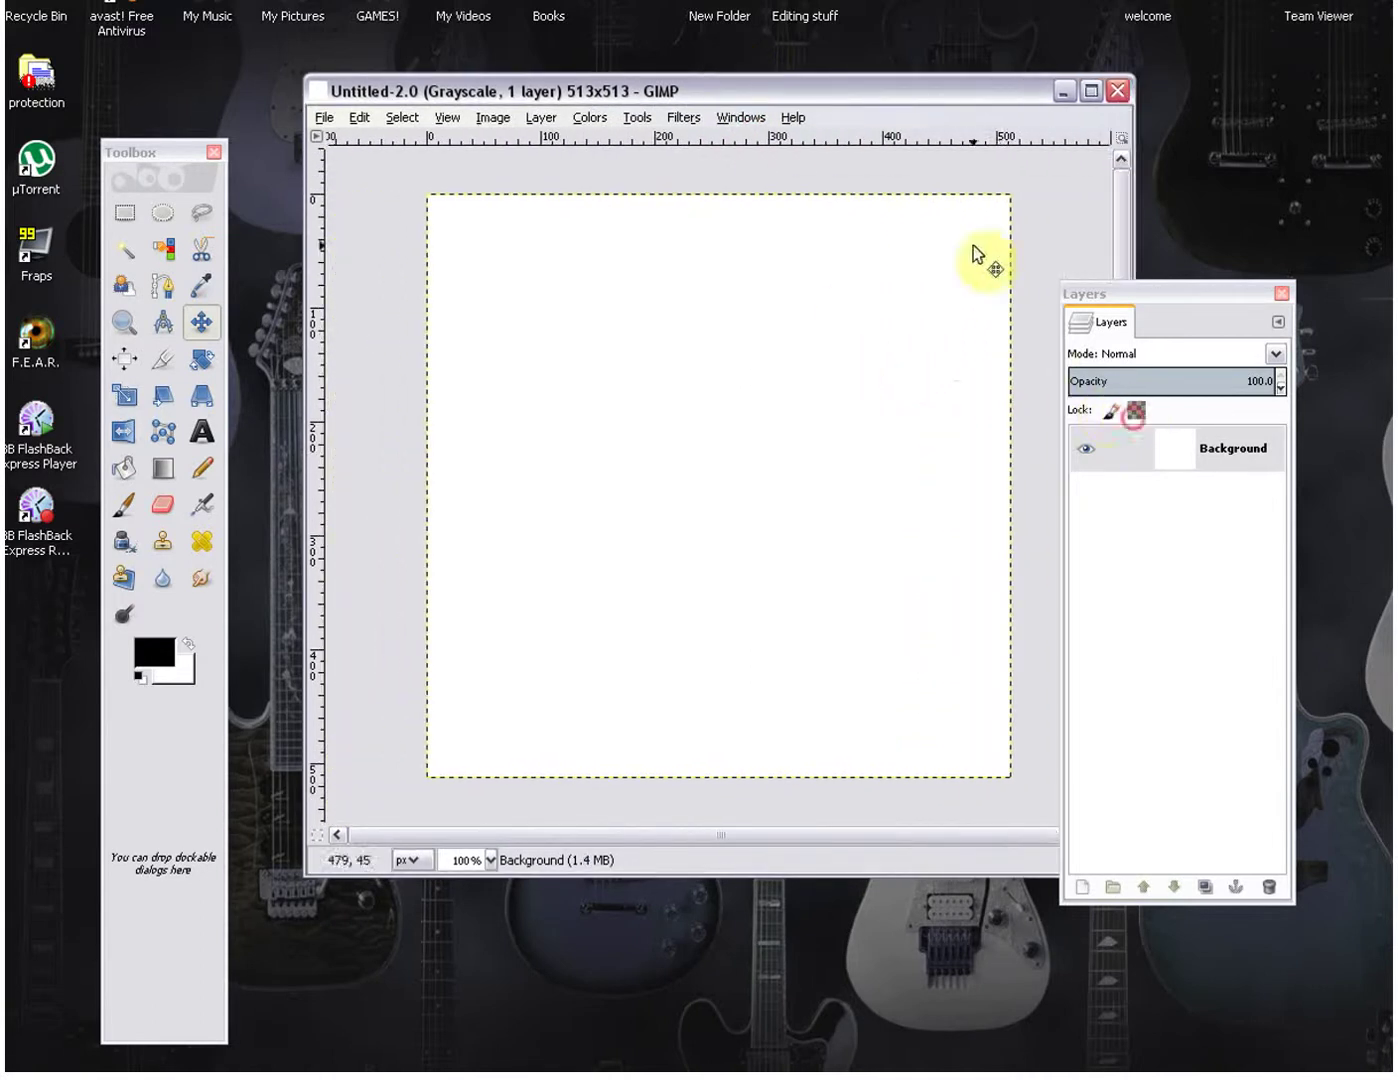
{"action": "left_click_drag", "start_coordinate": [935, 97], "coordinate": [868, 125]}
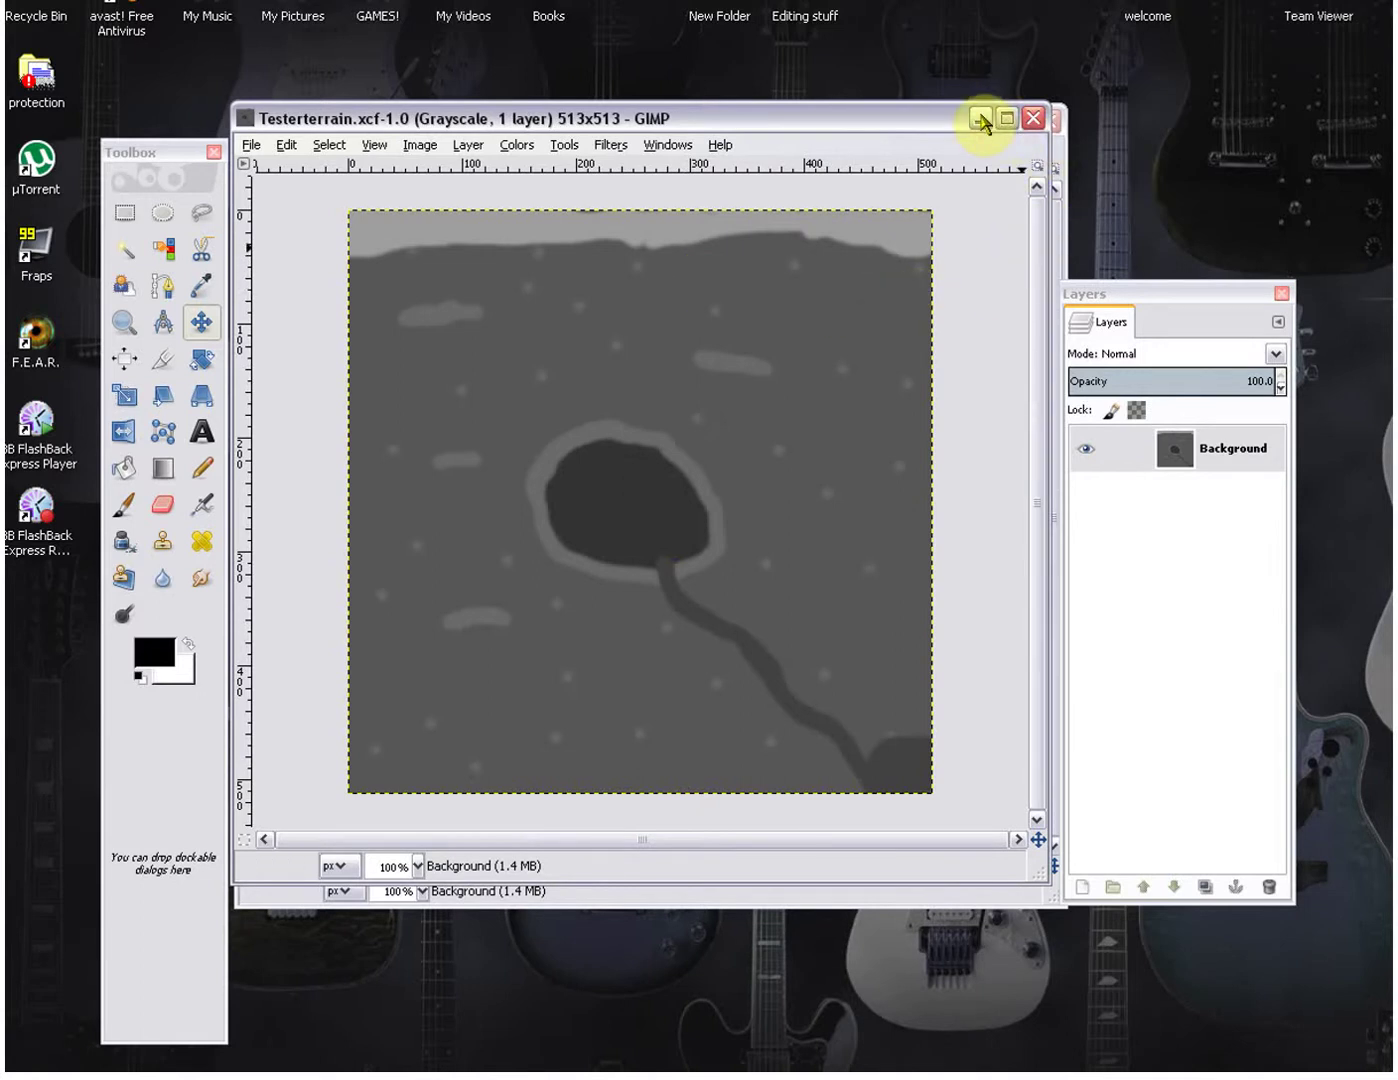
{"action": "left_click", "coordinate": [982, 120]}
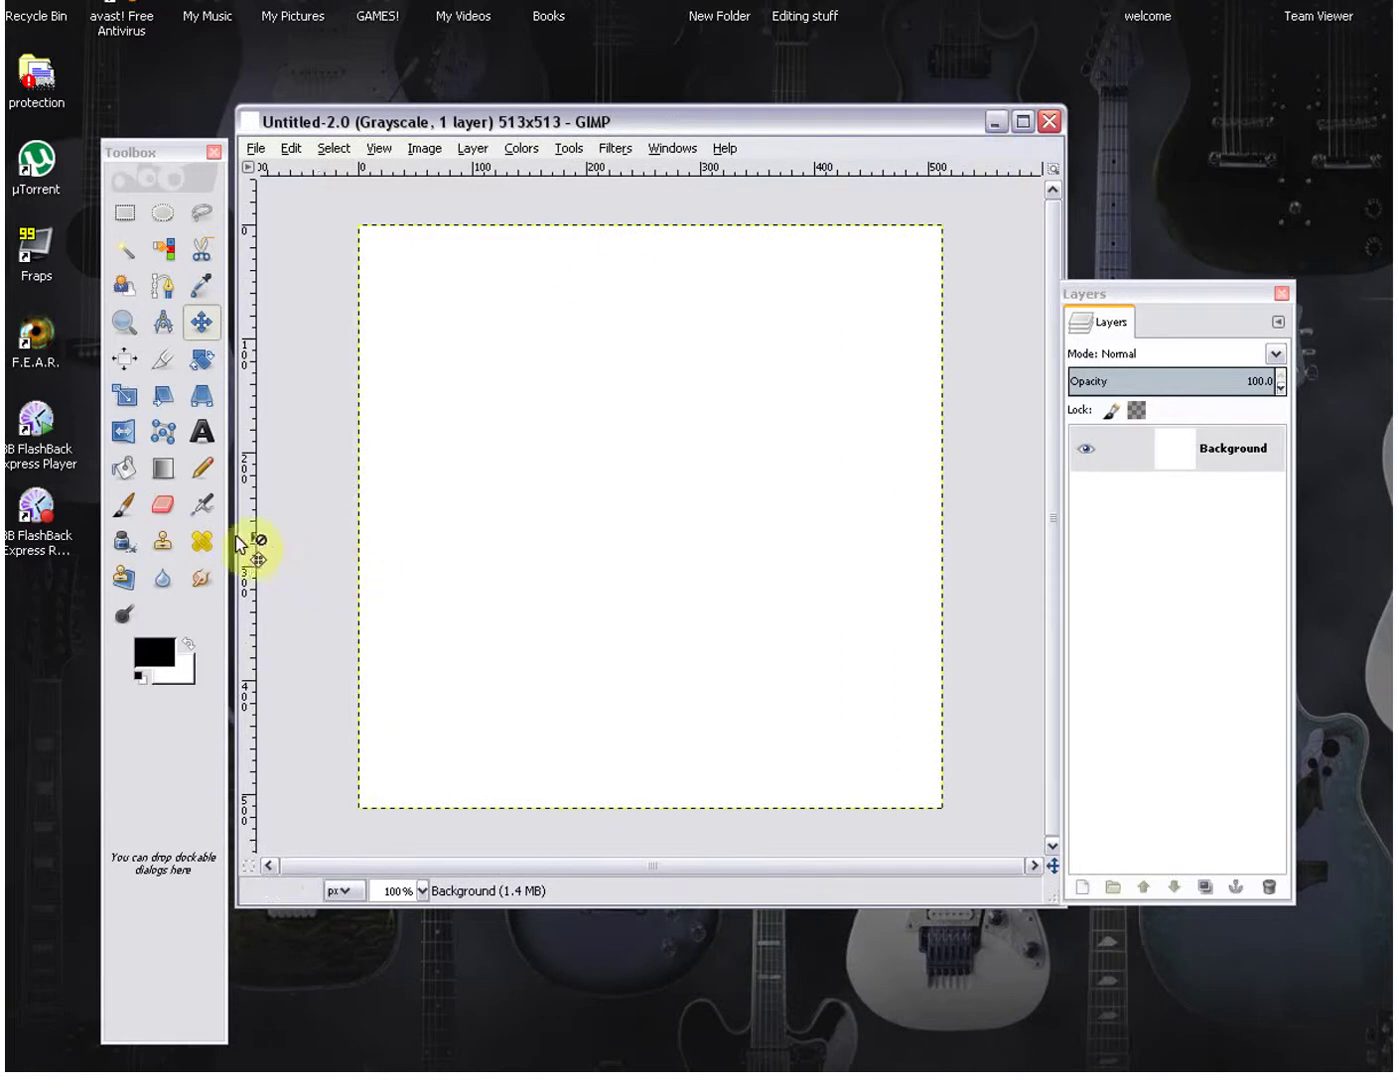
{"action": "left_click", "coordinate": [124, 467]}
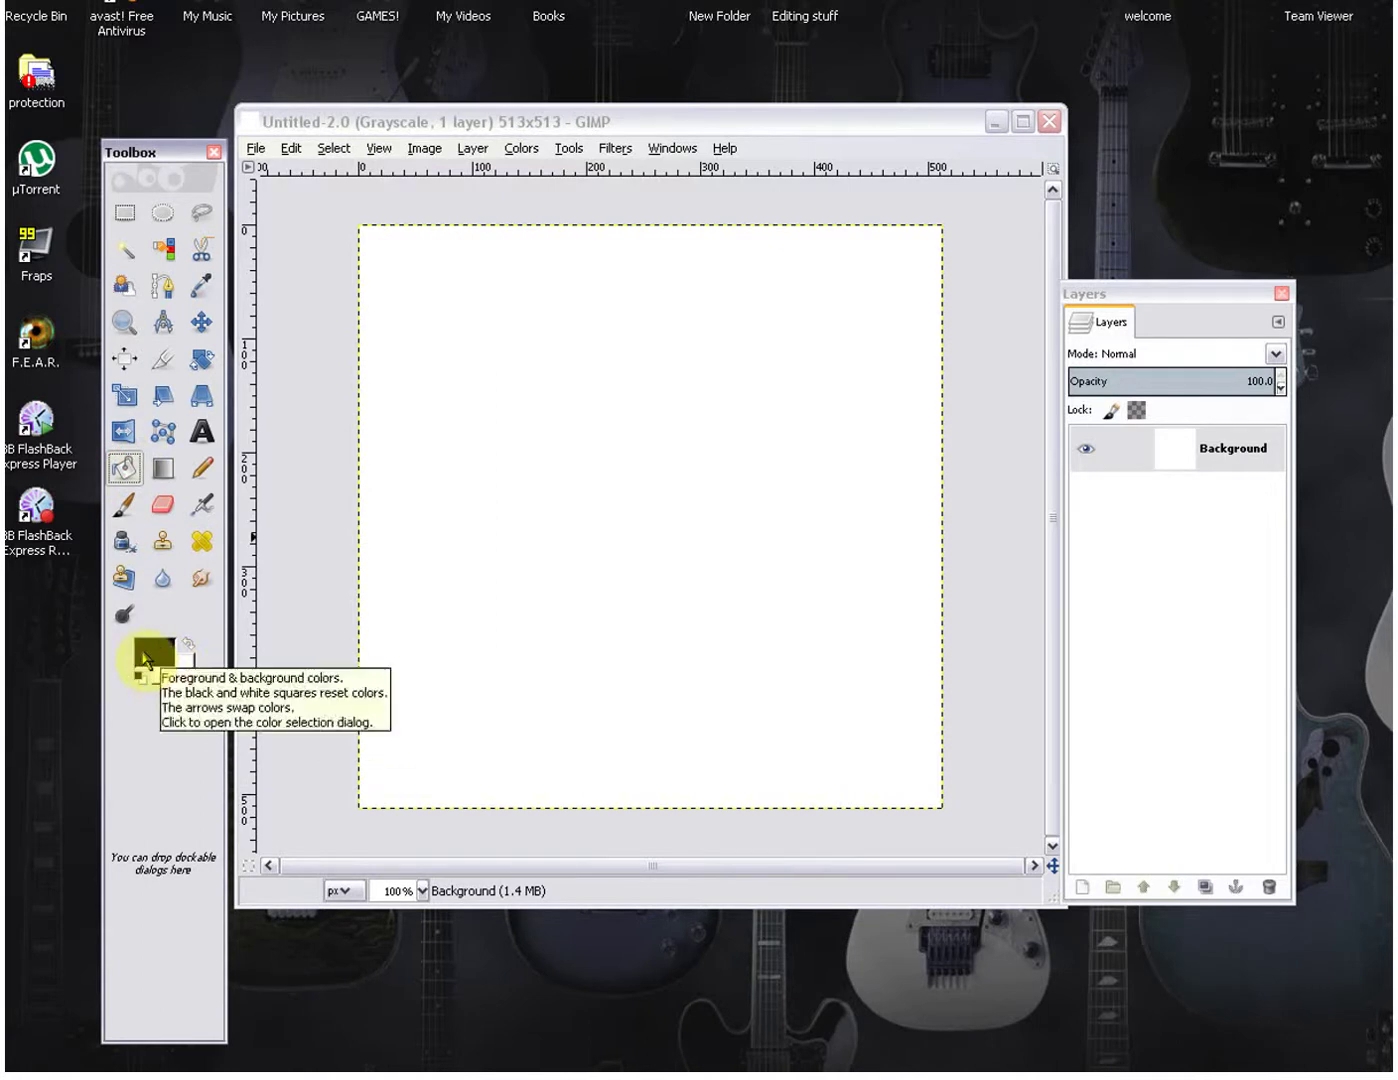
Bucket-fill the entire canvas with mid grey 696a68 as the base ground level
{"action": "left_click", "coordinate": [150, 655]}
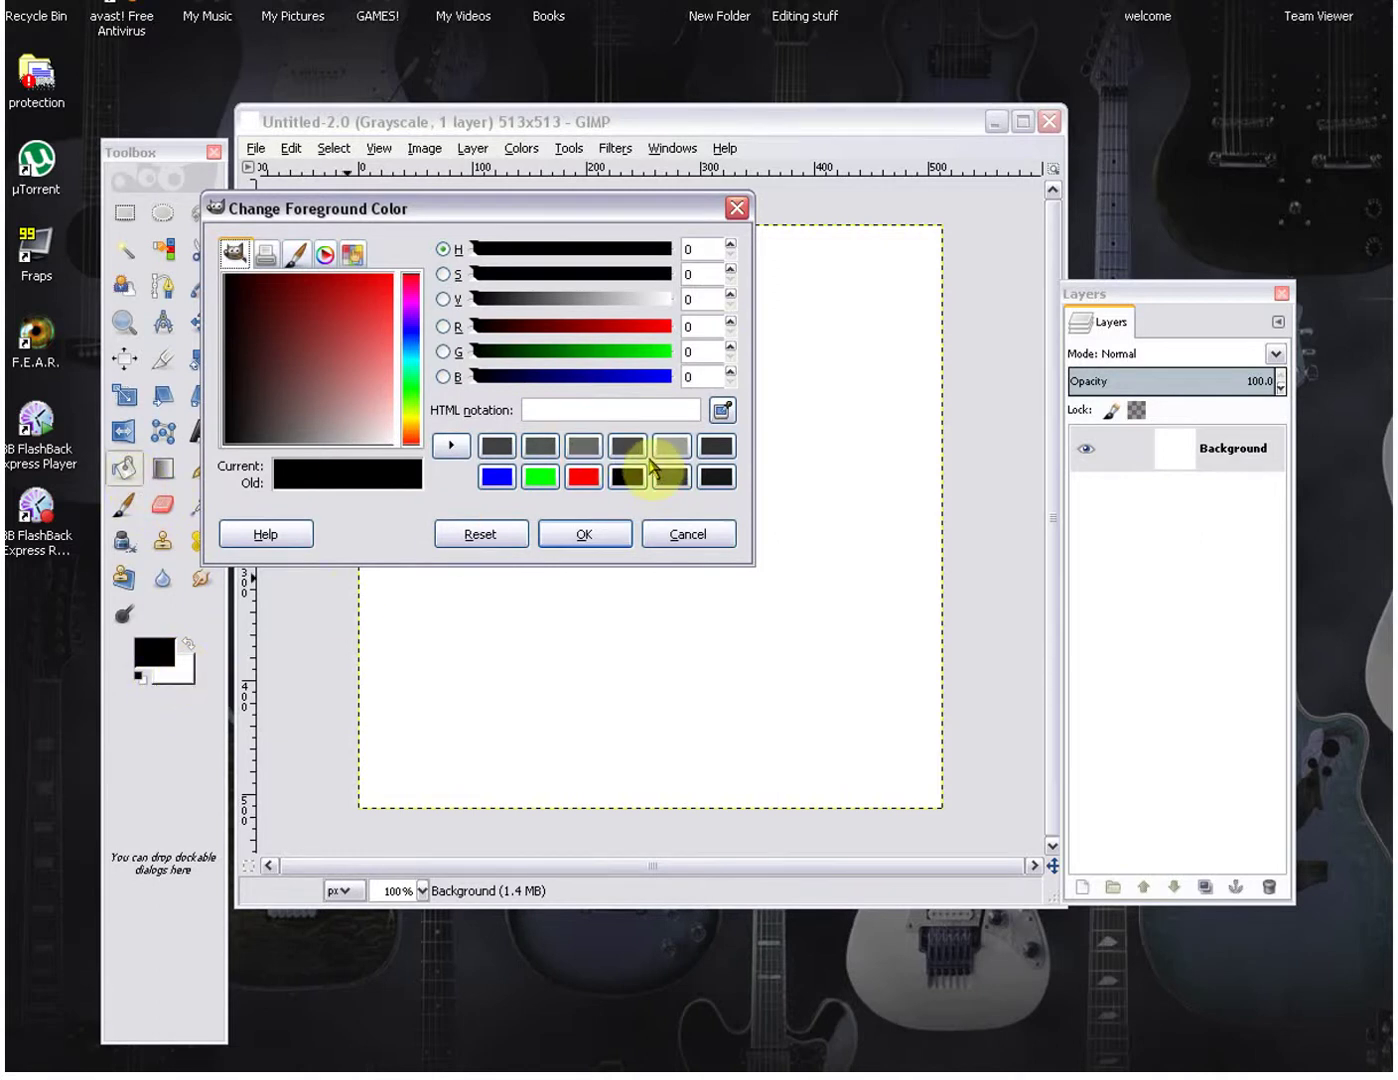
{"action": "left_click", "coordinate": [580, 448]}
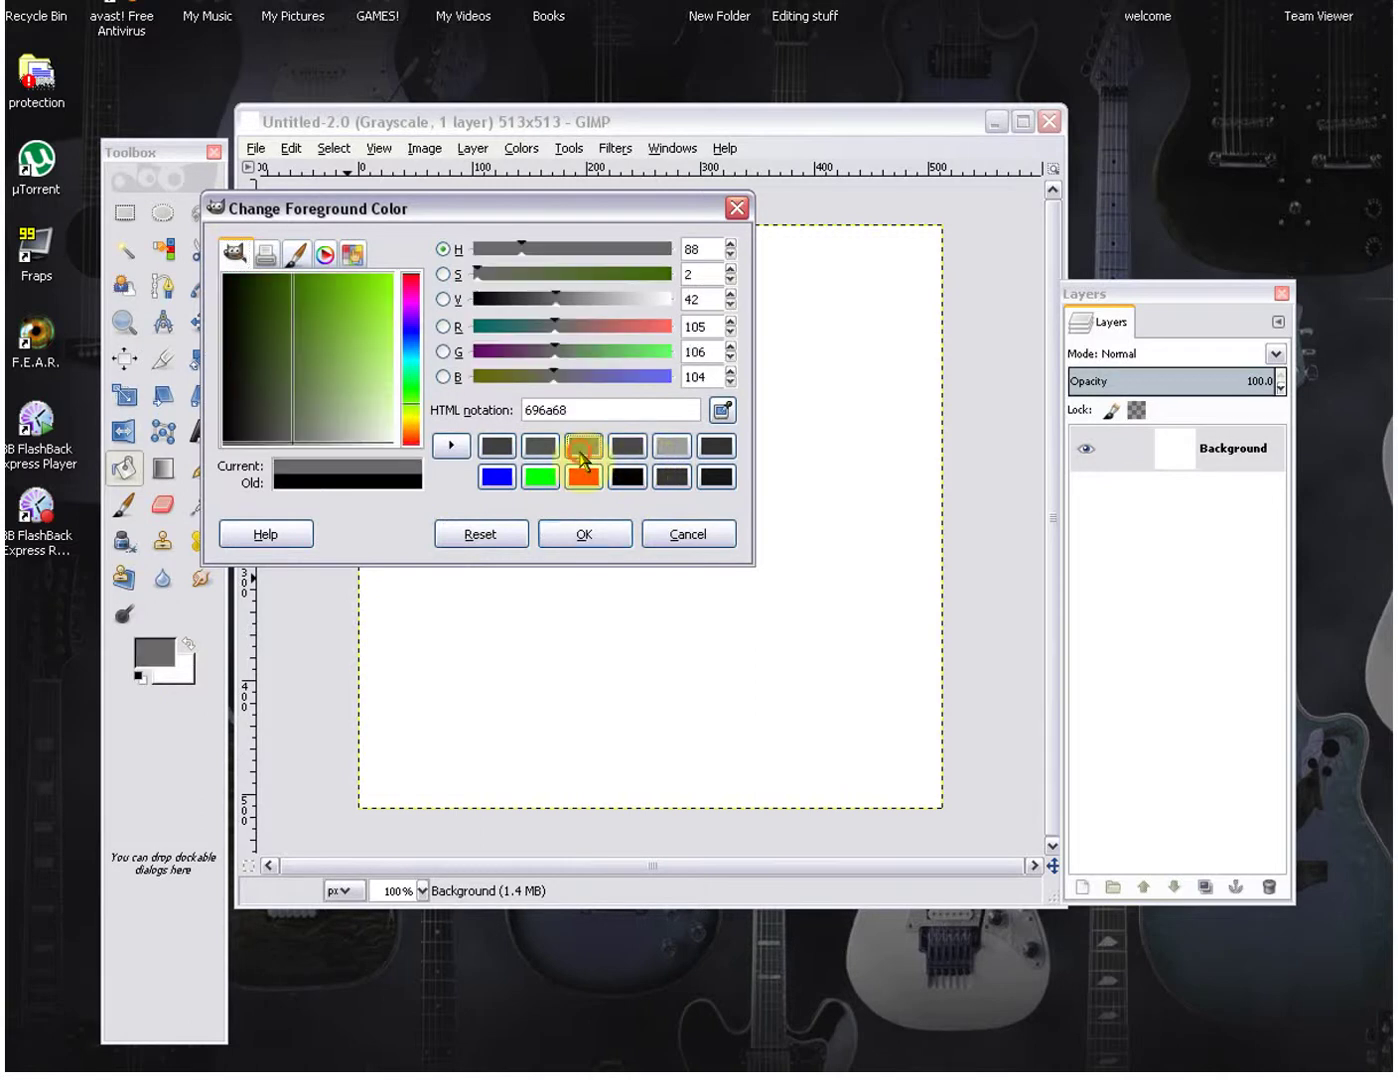
{"action": "left_click", "coordinate": [563, 538]}
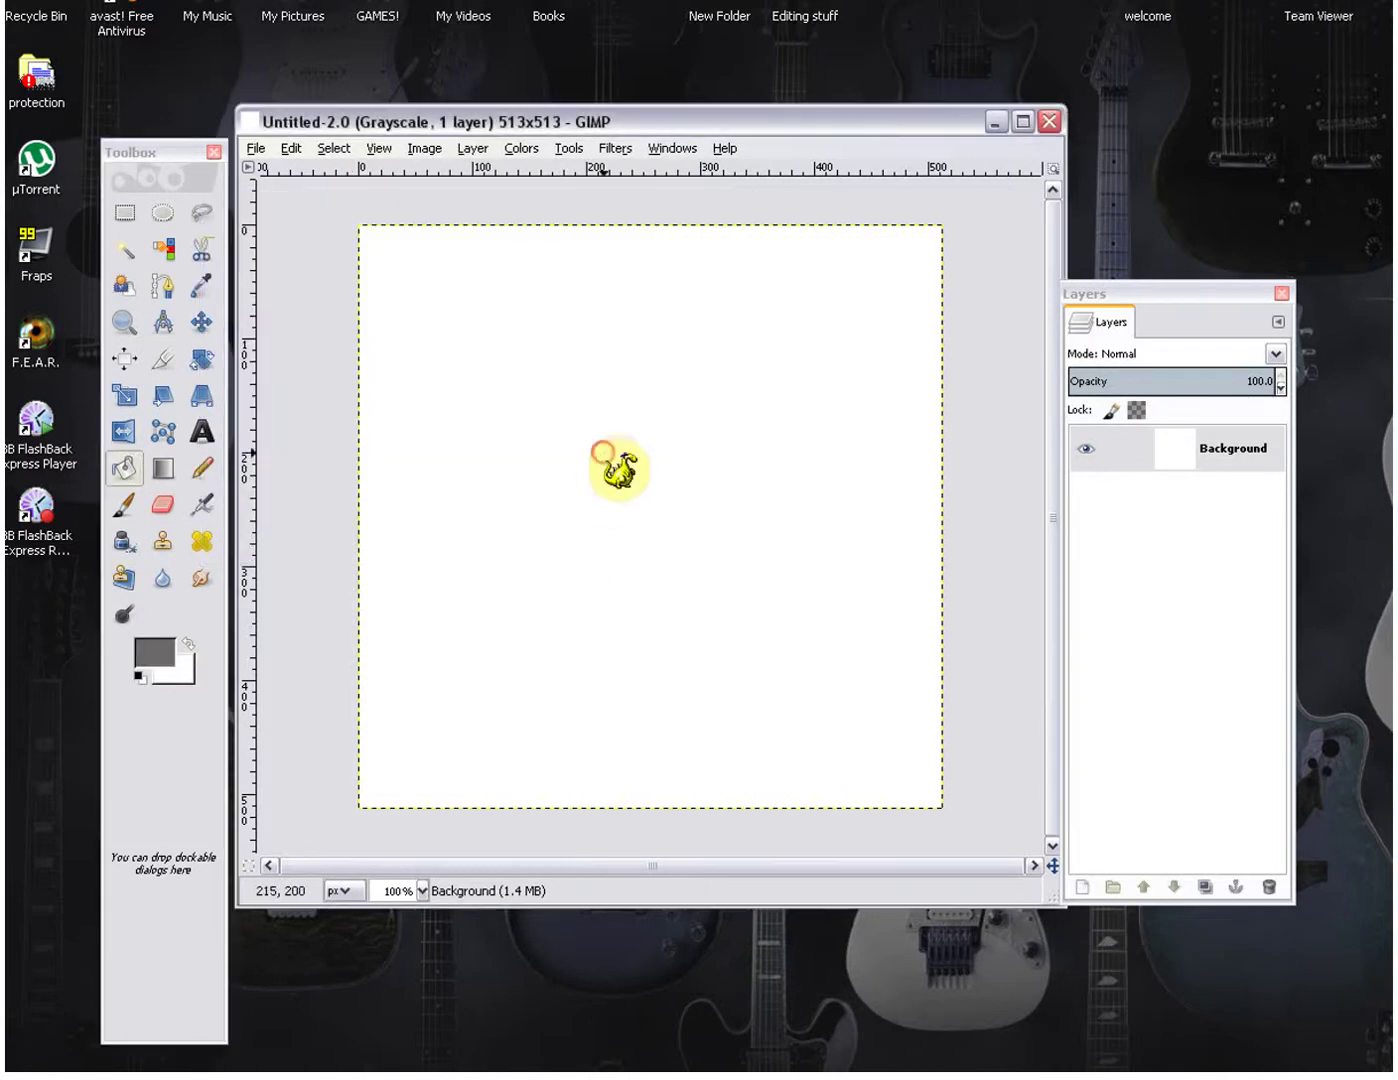
{"action": "left_click", "coordinate": [612, 460]}
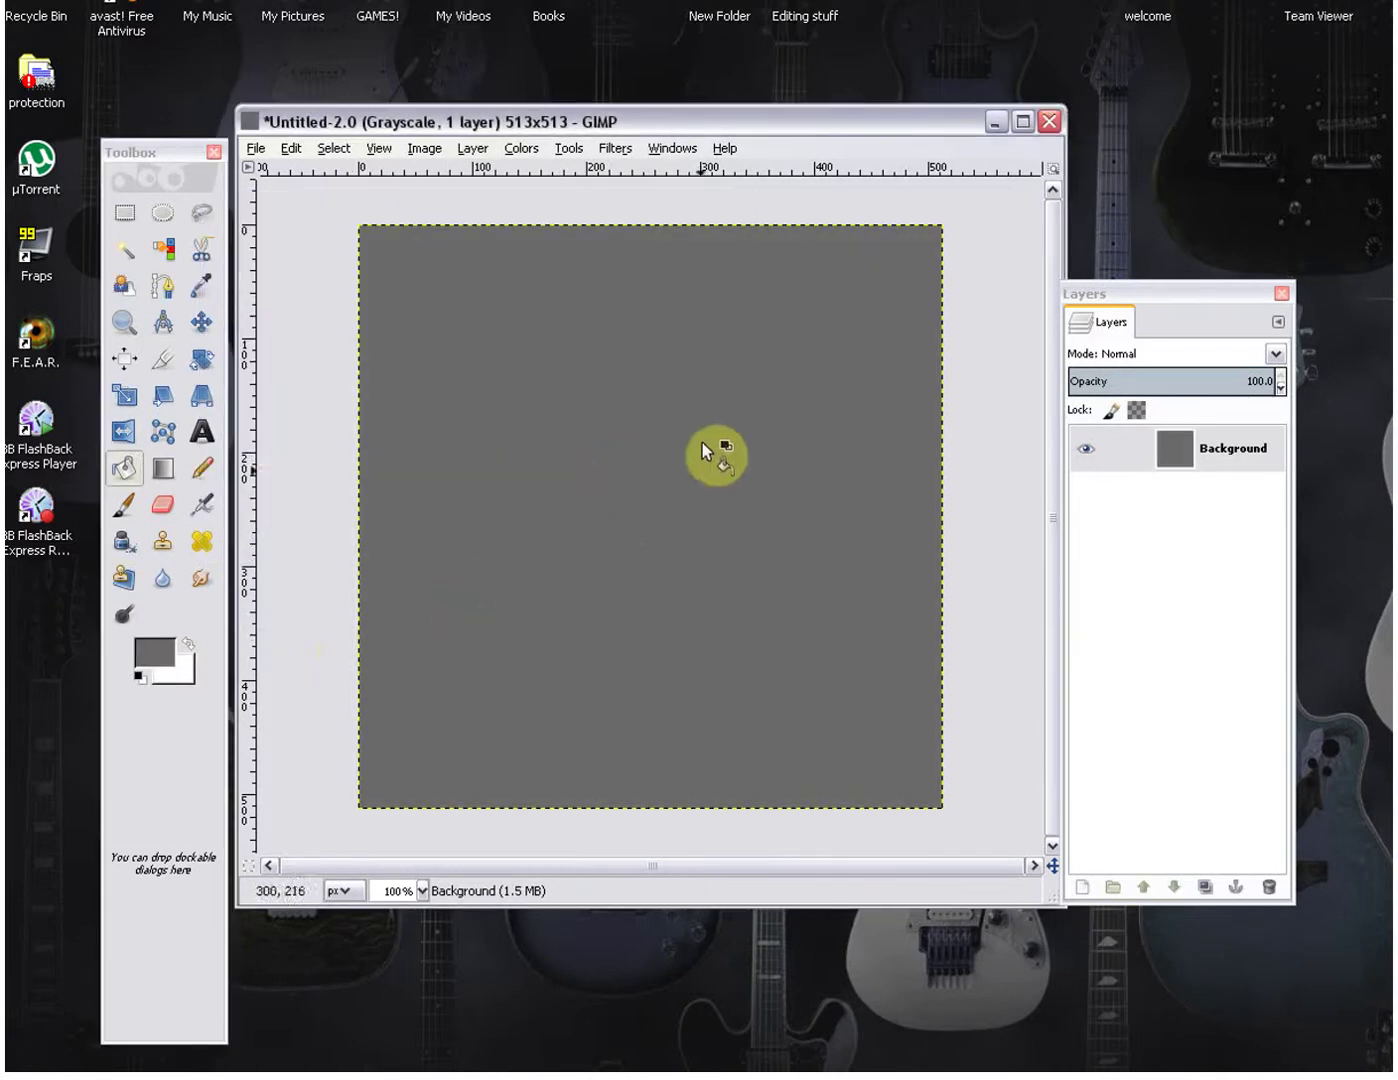
{"action": "left_click", "coordinate": [125, 504]}
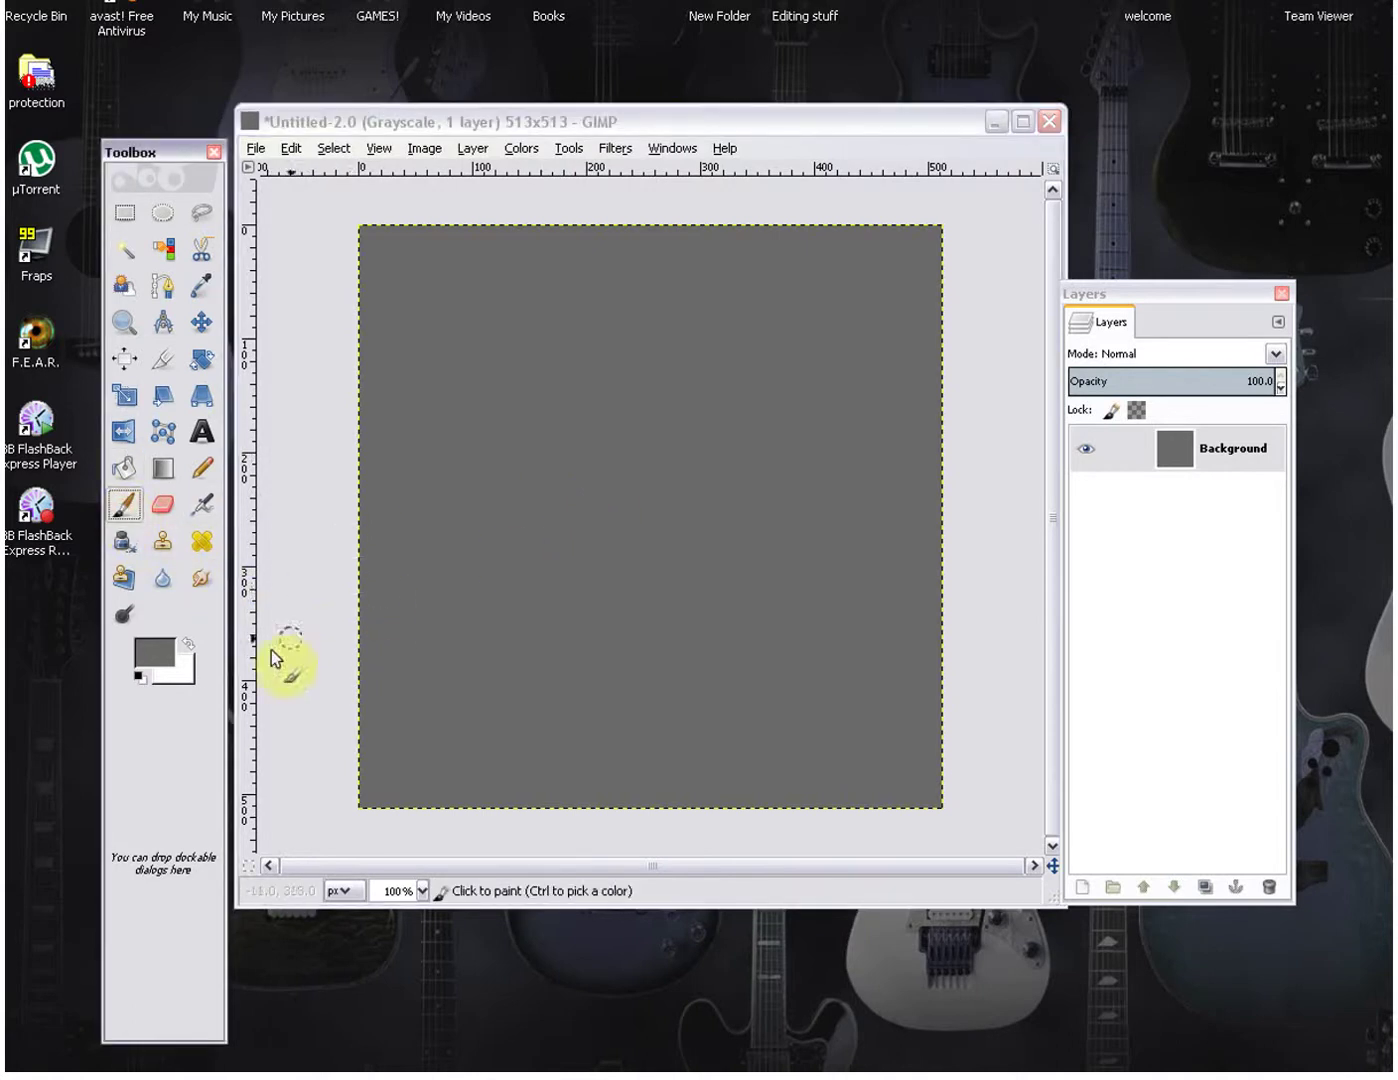
Set the paintbrush colour to dark grey 484948 and paint a pond blob near the centre
{"action": "left_click", "coordinate": [154, 656]}
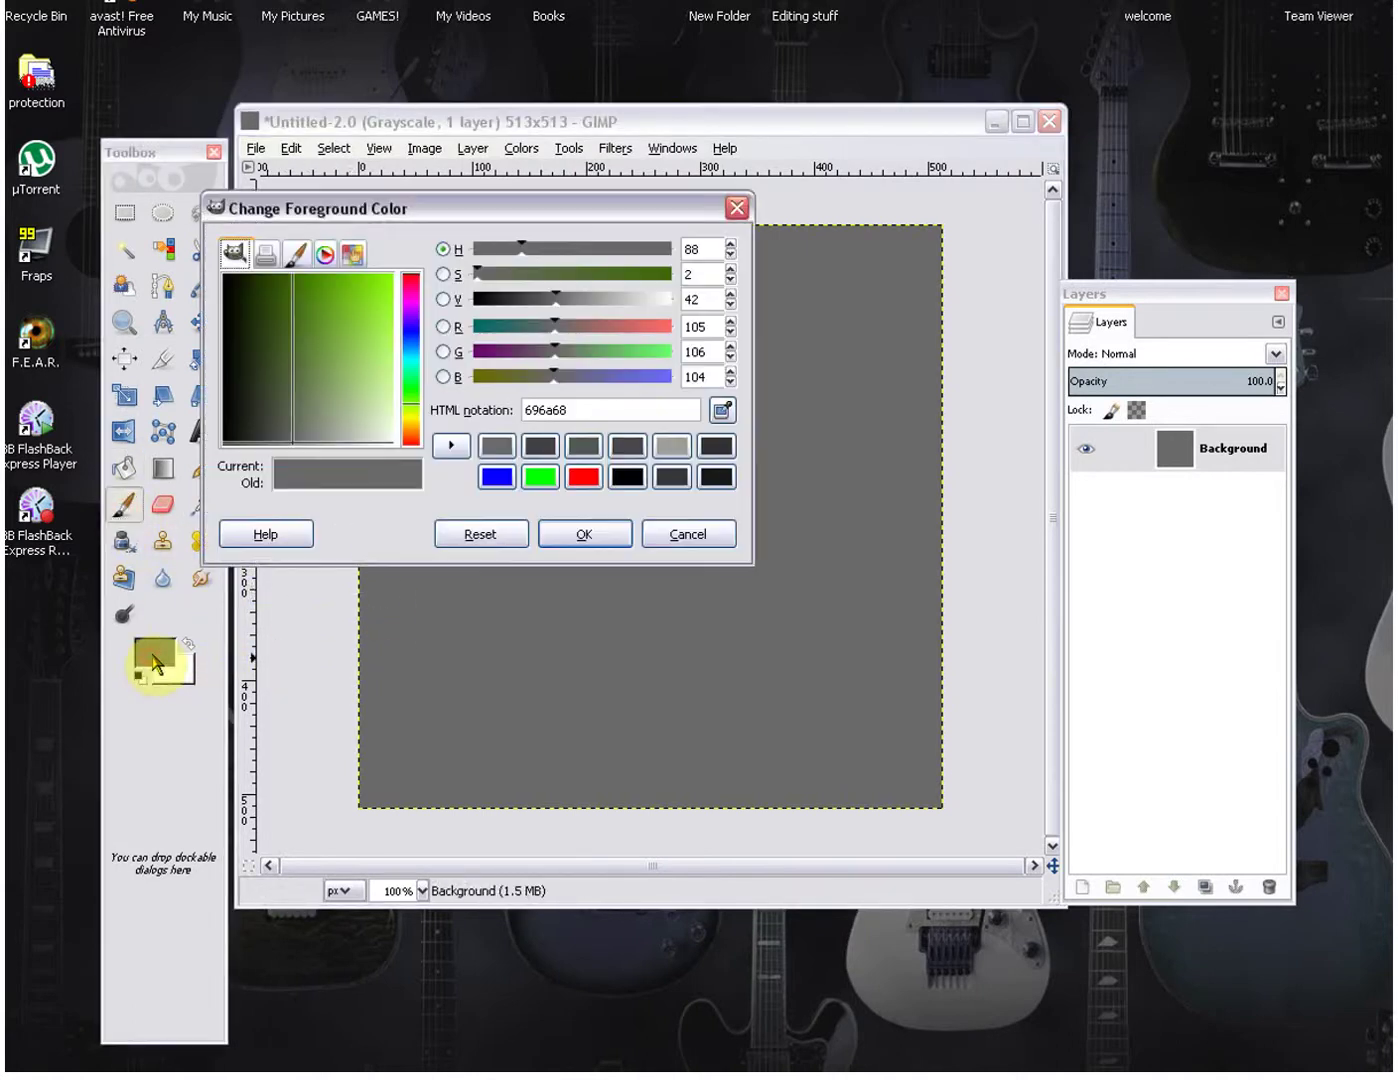
{"action": "left_click", "coordinate": [684, 488]}
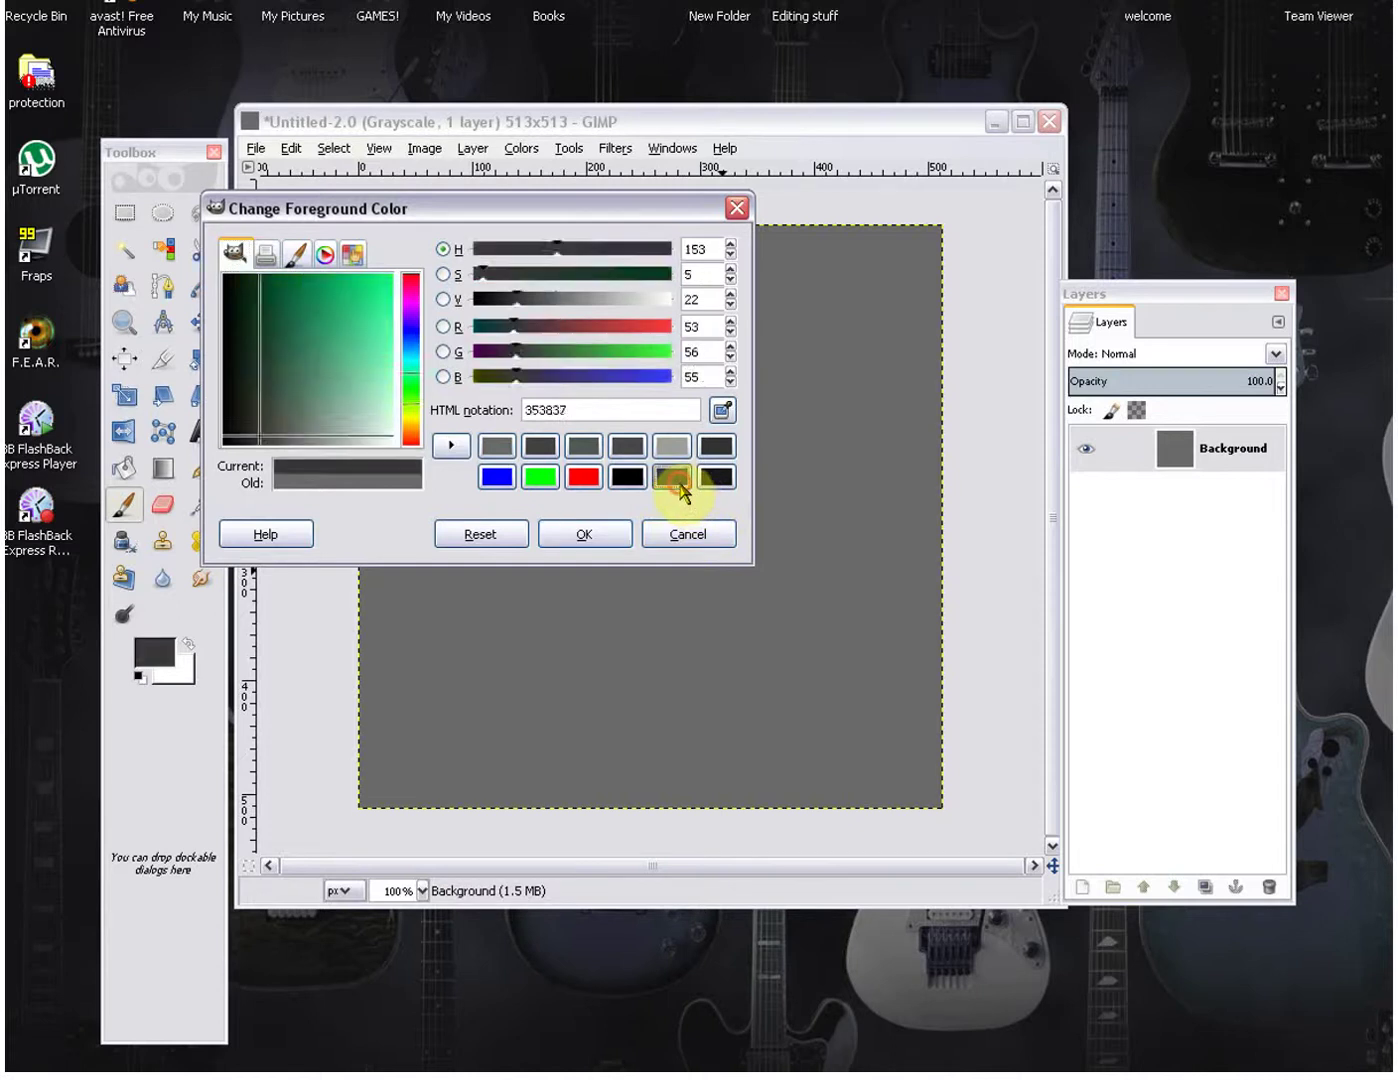
{"action": "left_click", "coordinate": [667, 480]}
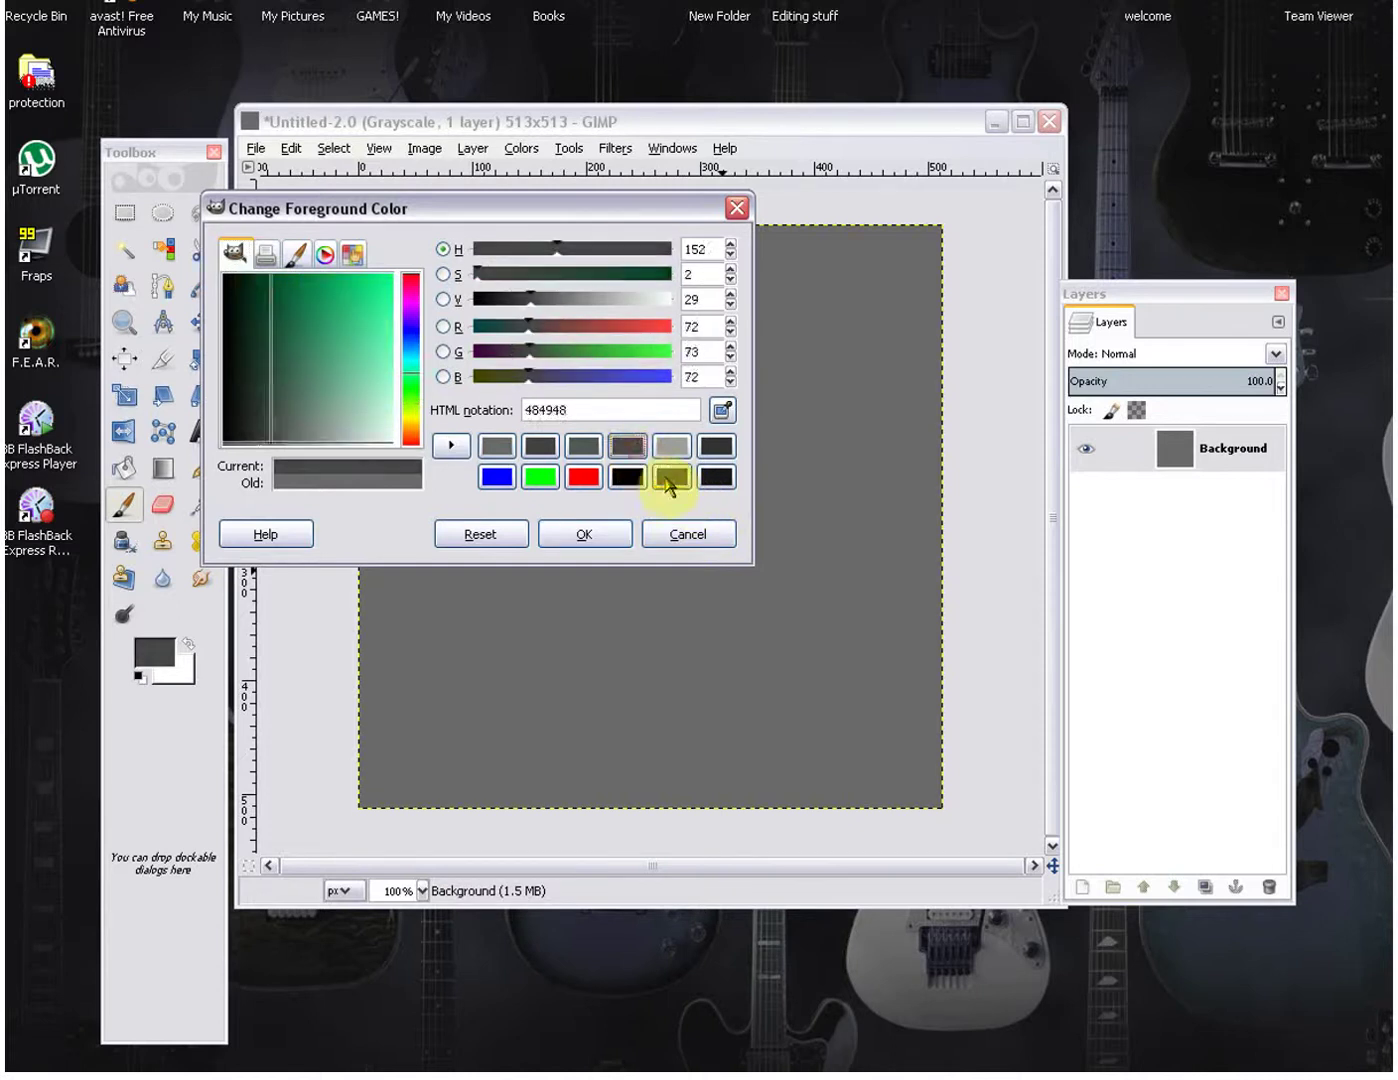
{"action": "left_click", "coordinate": [563, 534]}
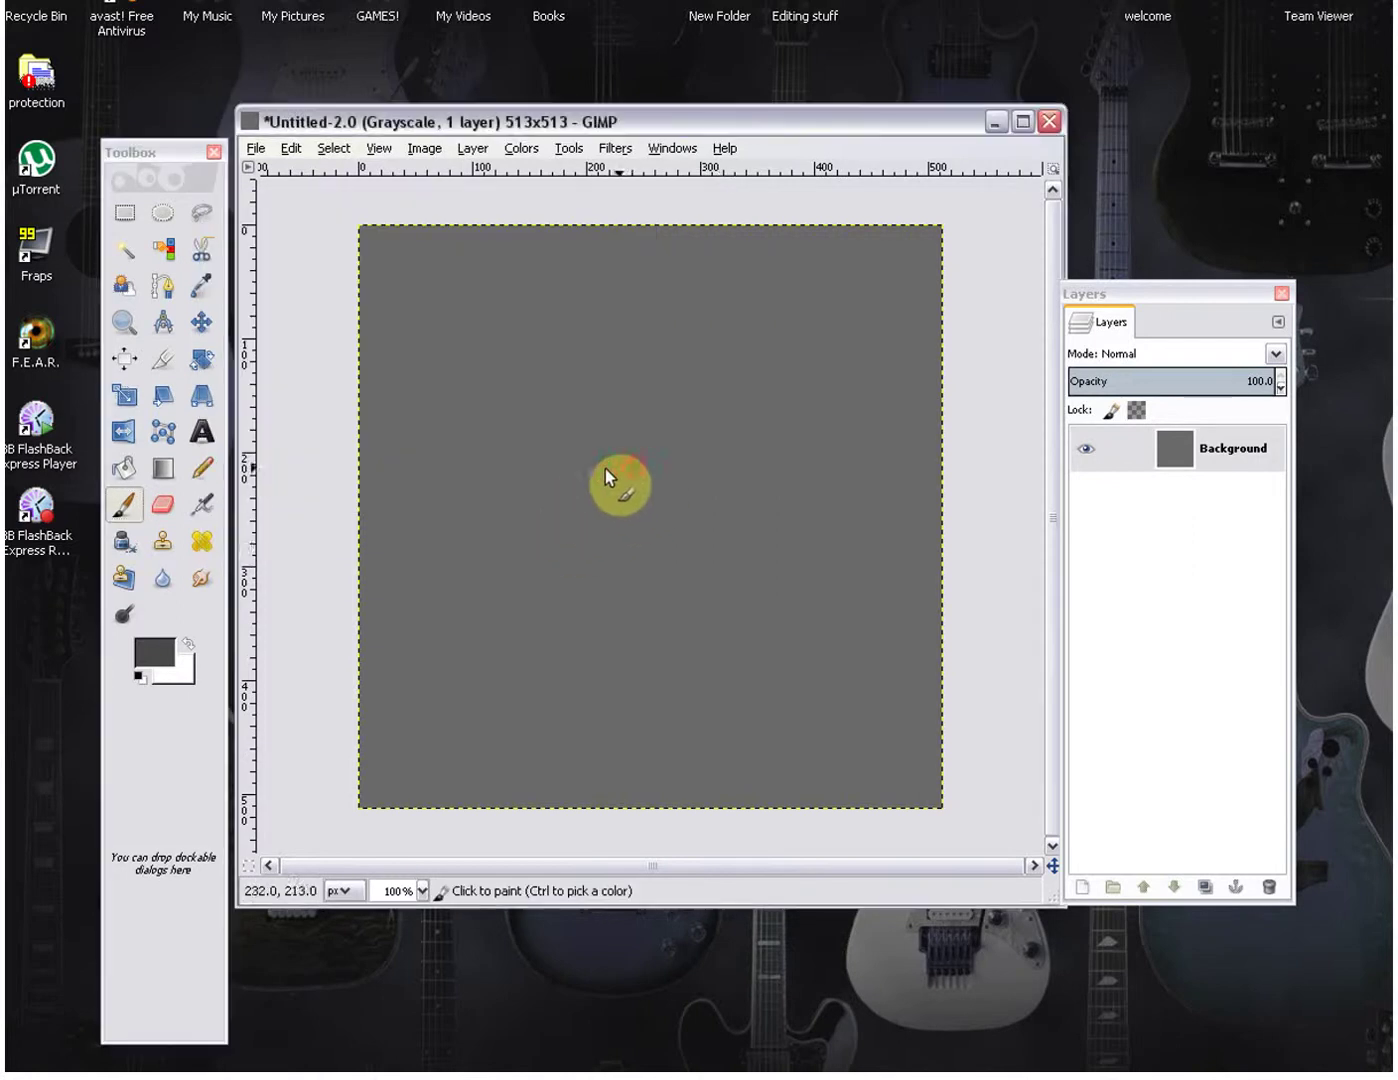
{"action": "mouse_move", "coordinate": [640, 463]}
{"action": "left_mouse_down"}
{"action": "mouse_move", "coordinate": [643, 552]}
{"action": "mouse_move", "coordinate": [623, 446]}
{"action": "mouse_move", "coordinate": [673, 547]}
{"action": "mouse_move", "coordinate": [665, 456]}
{"action": "mouse_move", "coordinate": [596, 470]}
{"action": "mouse_move", "coordinate": [641, 466]}
{"action": "mouse_move", "coordinate": [644, 488]}
{"action": "mouse_move", "coordinate": [599, 530]}
{"action": "mouse_move", "coordinate": [727, 534]}
{"action": "mouse_move", "coordinate": [724, 508]}
{"action": "mouse_move", "coordinate": [732, 516]}
{"action": "mouse_move", "coordinate": [689, 510]}
{"action": "mouse_move", "coordinate": [661, 487]}
{"action": "mouse_move", "coordinate": [674, 493]}
{"action": "mouse_move", "coordinate": [640, 531]}
{"action": "mouse_move", "coordinate": [675, 518]}
{"action": "mouse_move", "coordinate": [640, 460]}
{"action": "mouse_move", "coordinate": [692, 444]}
{"action": "mouse_move", "coordinate": [716, 468]}
{"action": "mouse_move", "coordinate": [623, 446]}
{"action": "mouse_move", "coordinate": [744, 477]}
{"action": "mouse_move", "coordinate": [758, 509]}
{"action": "mouse_move", "coordinate": [671, 542]}
{"action": "mouse_move", "coordinate": [620, 431]}
{"action": "mouse_move", "coordinate": [585, 504]}
{"action": "mouse_move", "coordinate": [694, 452]}
{"action": "mouse_move", "coordinate": [661, 490]}
{"action": "left_mouse_up"}
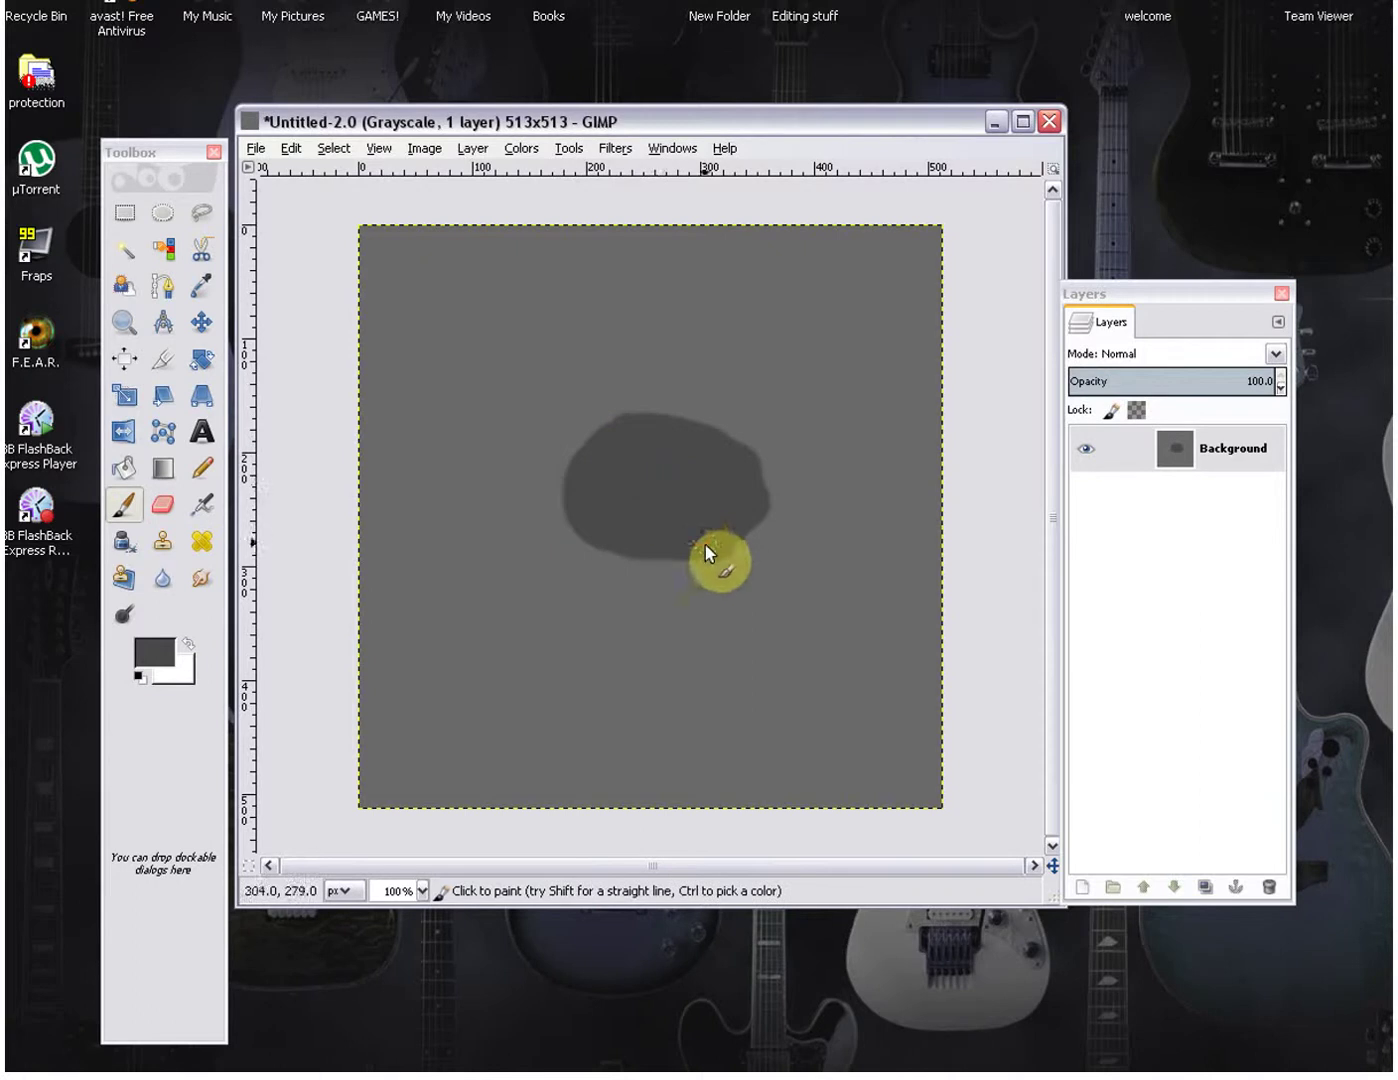
Paint dark rivers winding from the pond to the left and top edges, undoing one stroke
{"action": "mouse_move", "coordinate": [575, 548]}
{"action": "left_mouse_down"}
{"action": "mouse_move", "coordinate": [420, 676]}
{"action": "mouse_move", "coordinate": [399, 749]}
{"action": "mouse_move", "coordinate": [509, 665]}
{"action": "mouse_move", "coordinate": [490, 644]}
{"action": "mouse_move", "coordinate": [398, 700]}
{"action": "mouse_move", "coordinate": [386, 741]}
{"action": "left_mouse_up"}
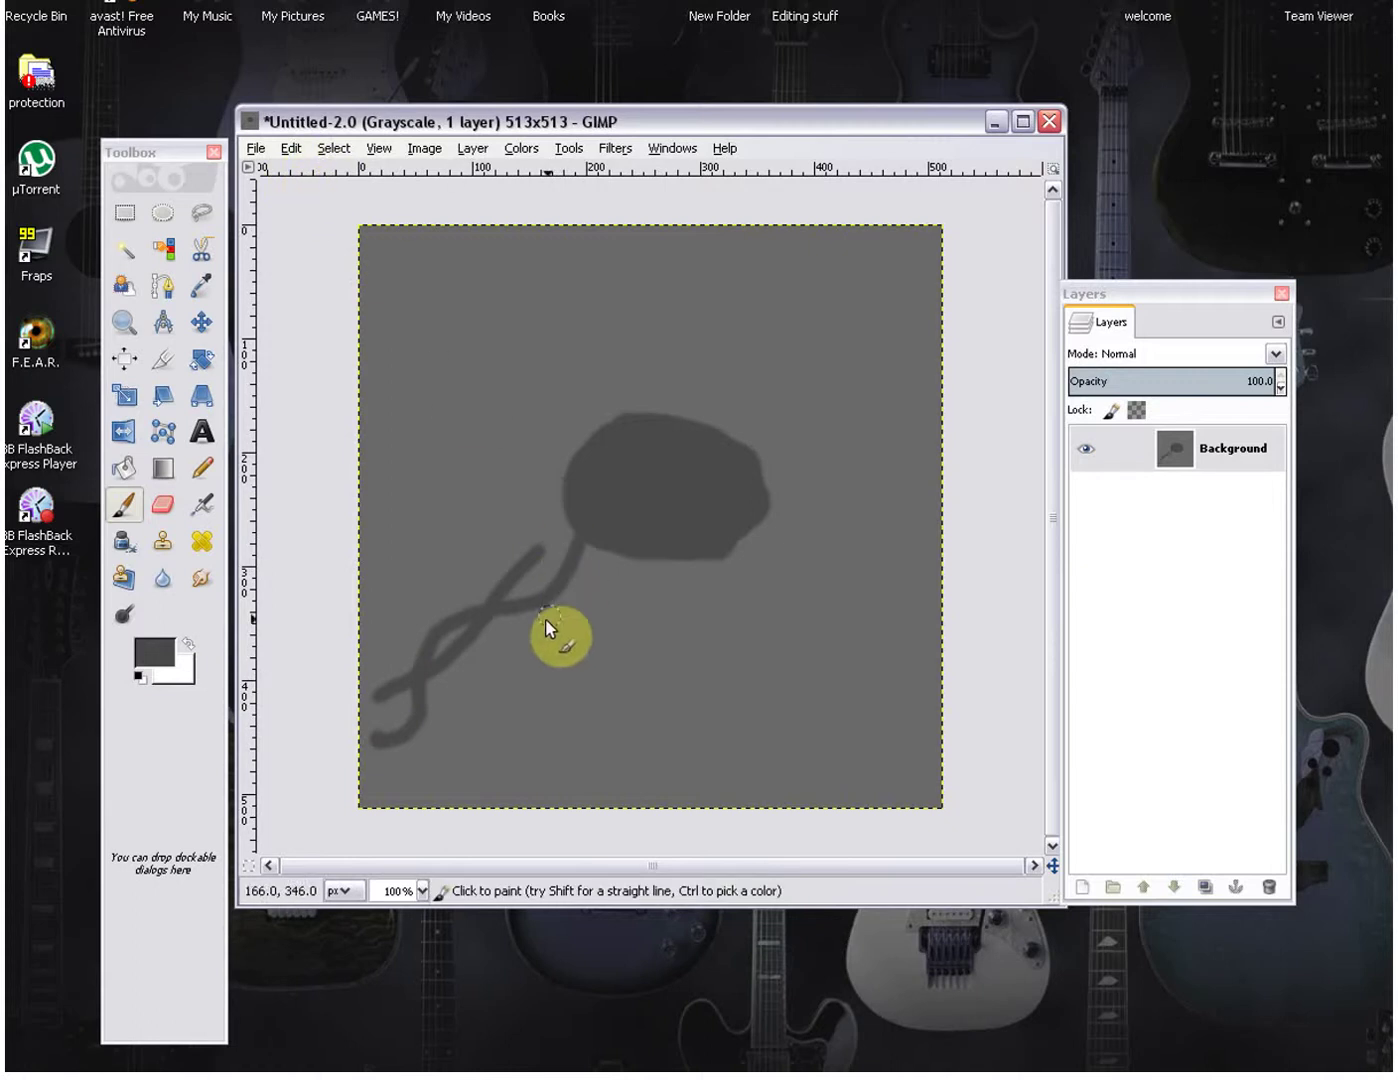
{"action": "left_click", "coordinate": [290, 148]}
{"action": "left_click", "coordinate": [355, 174]}
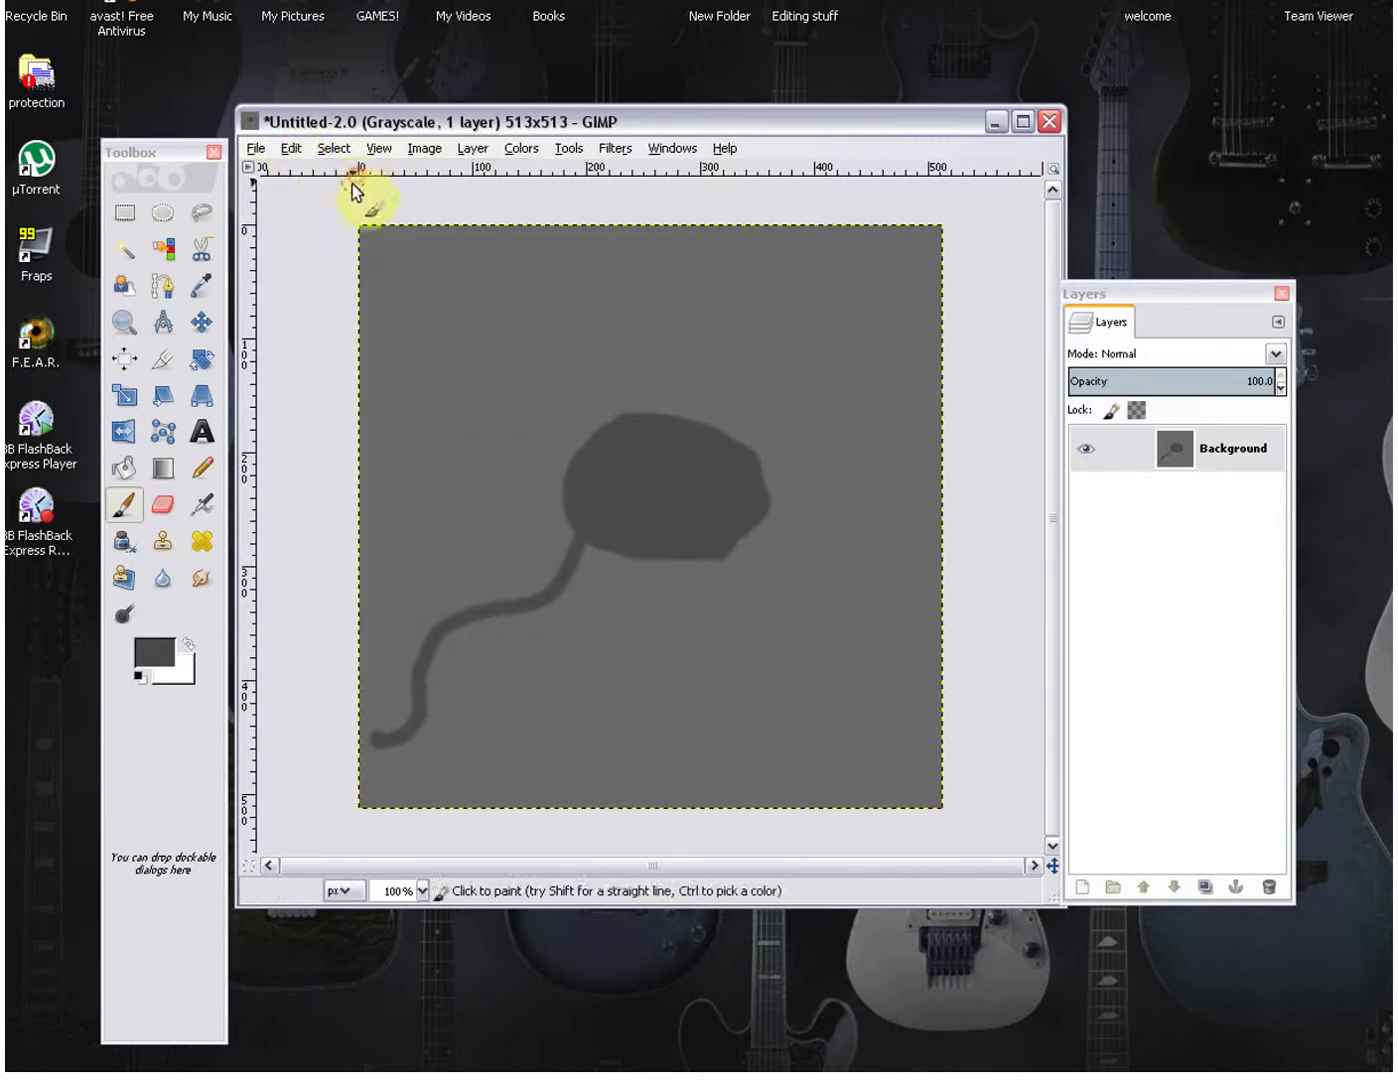
{"action": "left_click", "coordinate": [373, 745]}
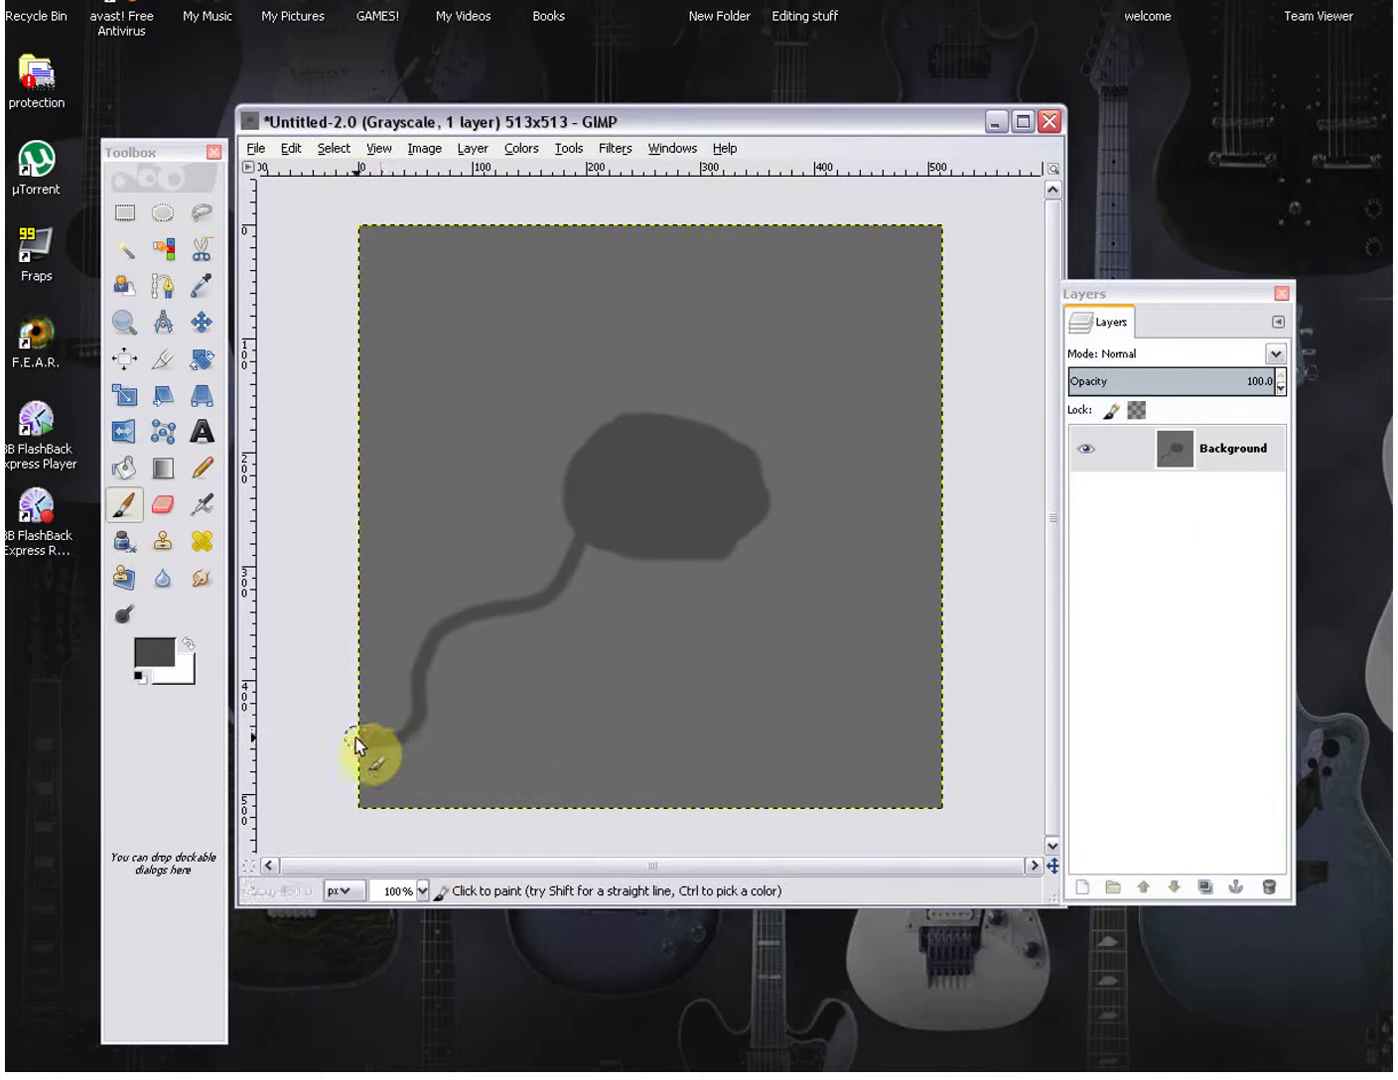
{"action": "left_click_drag", "start_coordinate": [355, 737], "coordinate": [357, 740]}
{"action": "mouse_move", "coordinate": [694, 432]}
{"action": "left_mouse_down"}
{"action": "mouse_move", "coordinate": [821, 425]}
{"action": "mouse_move", "coordinate": [848, 386]}
{"action": "mouse_move", "coordinate": [840, 340]}
{"action": "mouse_move", "coordinate": [769, 230]}
{"action": "mouse_move", "coordinate": [789, 224]}
{"action": "mouse_move", "coordinate": [747, 229]}
{"action": "mouse_move", "coordinate": [780, 233]}
{"action": "mouse_move", "coordinate": [440, 751]}
{"action": "mouse_move", "coordinate": [345, 708]}
{"action": "mouse_move", "coordinate": [374, 728]}
{"action": "mouse_move", "coordinate": [359, 752]}
{"action": "mouse_move", "coordinate": [364, 716]}
{"action": "mouse_move", "coordinate": [363, 753]}
{"action": "mouse_move", "coordinate": [395, 738]}
{"action": "left_mouse_up"}
{"action": "mouse_move", "coordinate": [753, 249]}
{"action": "left_mouse_down"}
{"action": "mouse_move", "coordinate": [801, 227]}
{"action": "mouse_move", "coordinate": [751, 230]}
{"action": "mouse_move", "coordinate": [797, 243]}
{"action": "mouse_move", "coordinate": [762, 231]}
{"action": "left_mouse_up"}
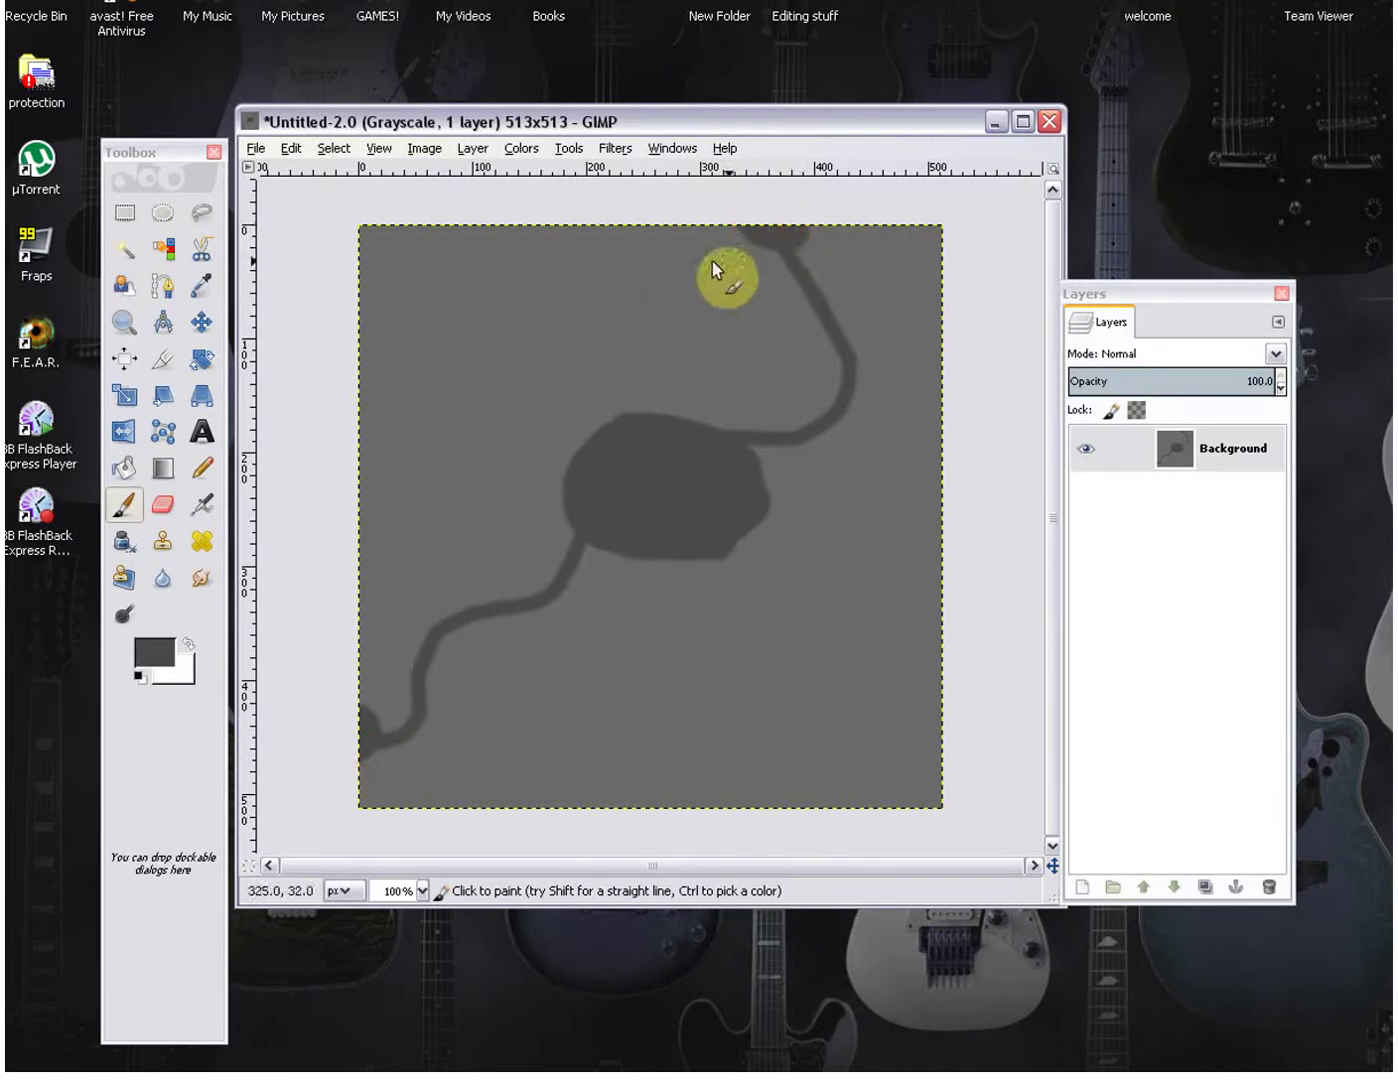
{"action": "left_click", "coordinate": [161, 648]}
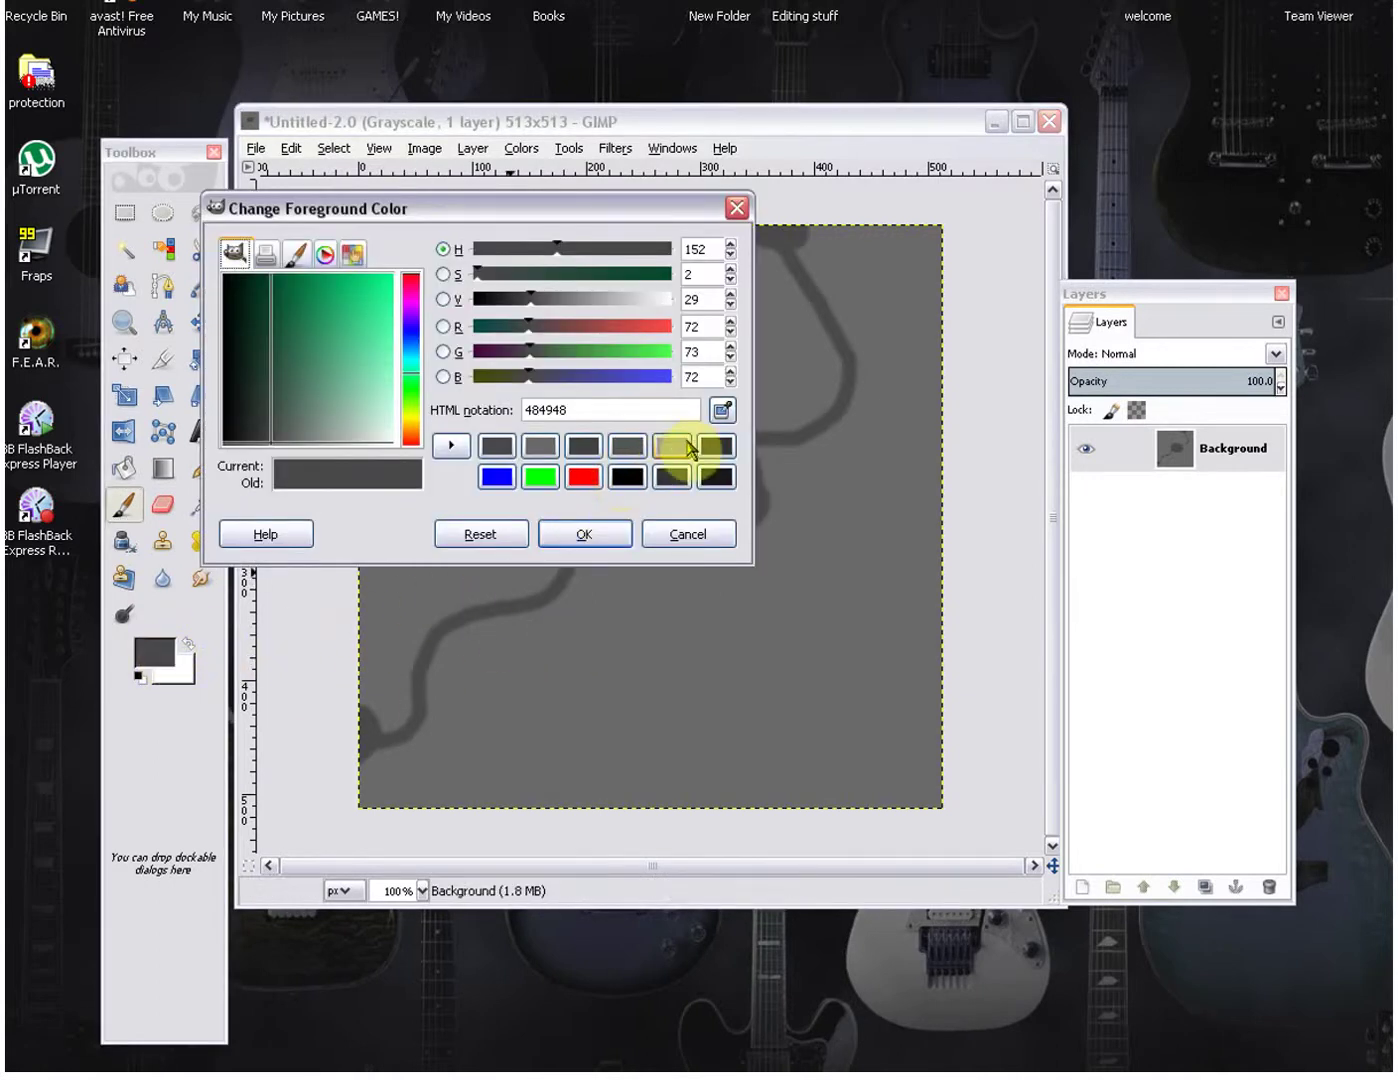
Paint a light grey 9c9f98 shore around the pond and a ridge at the top-left
{"action": "left_click", "coordinate": [686, 449]}
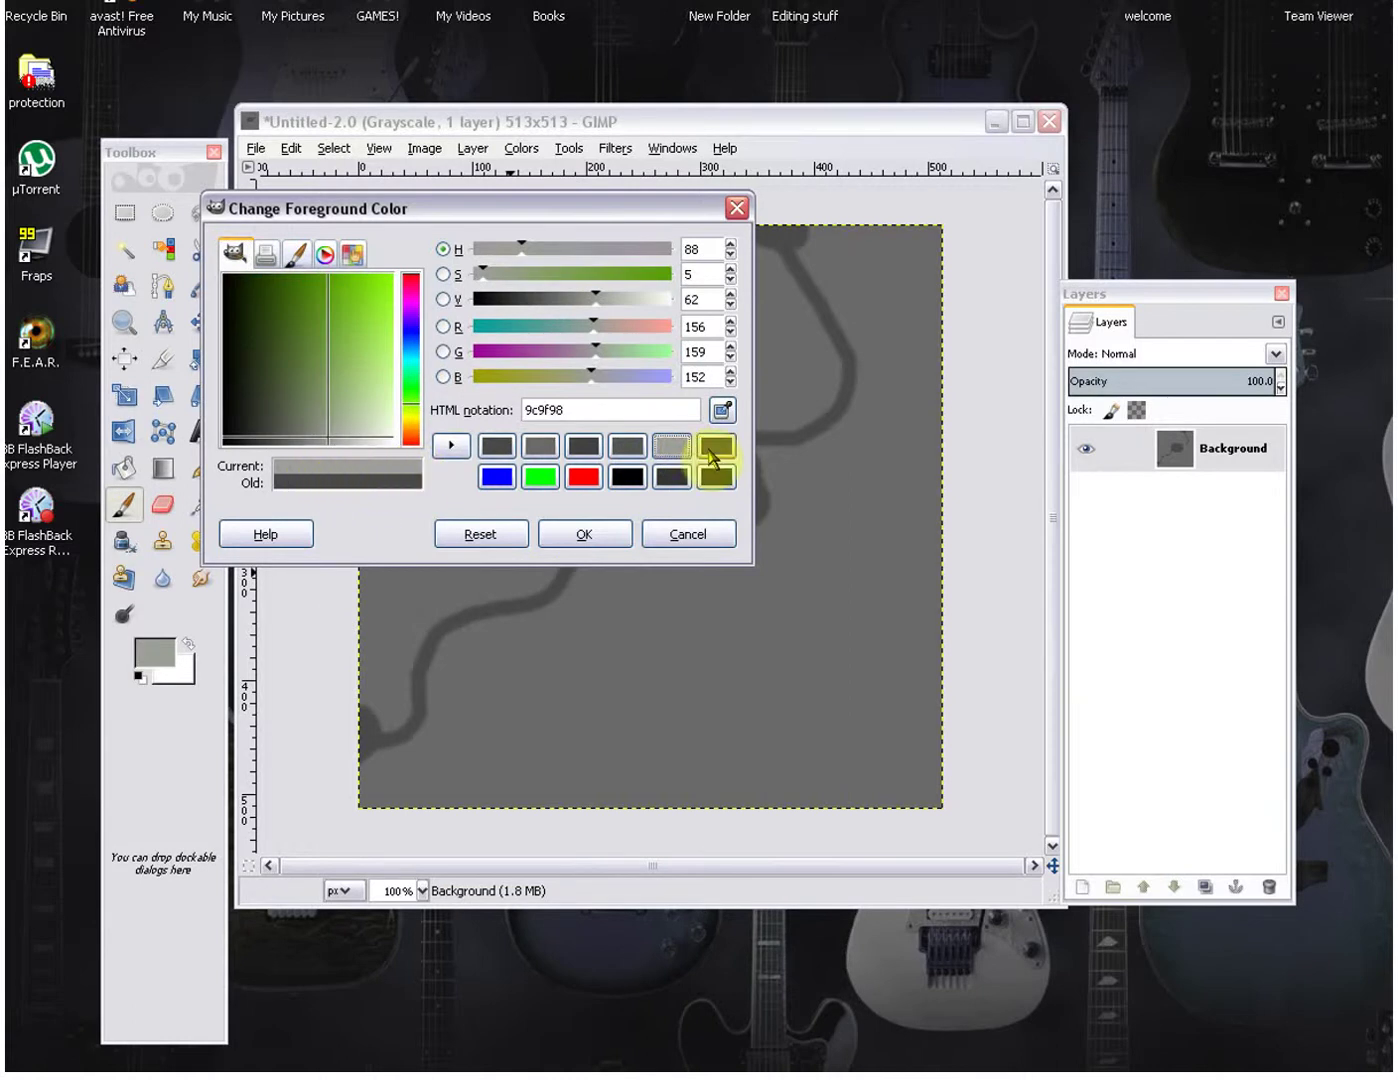
{"action": "left_click", "coordinate": [586, 534]}
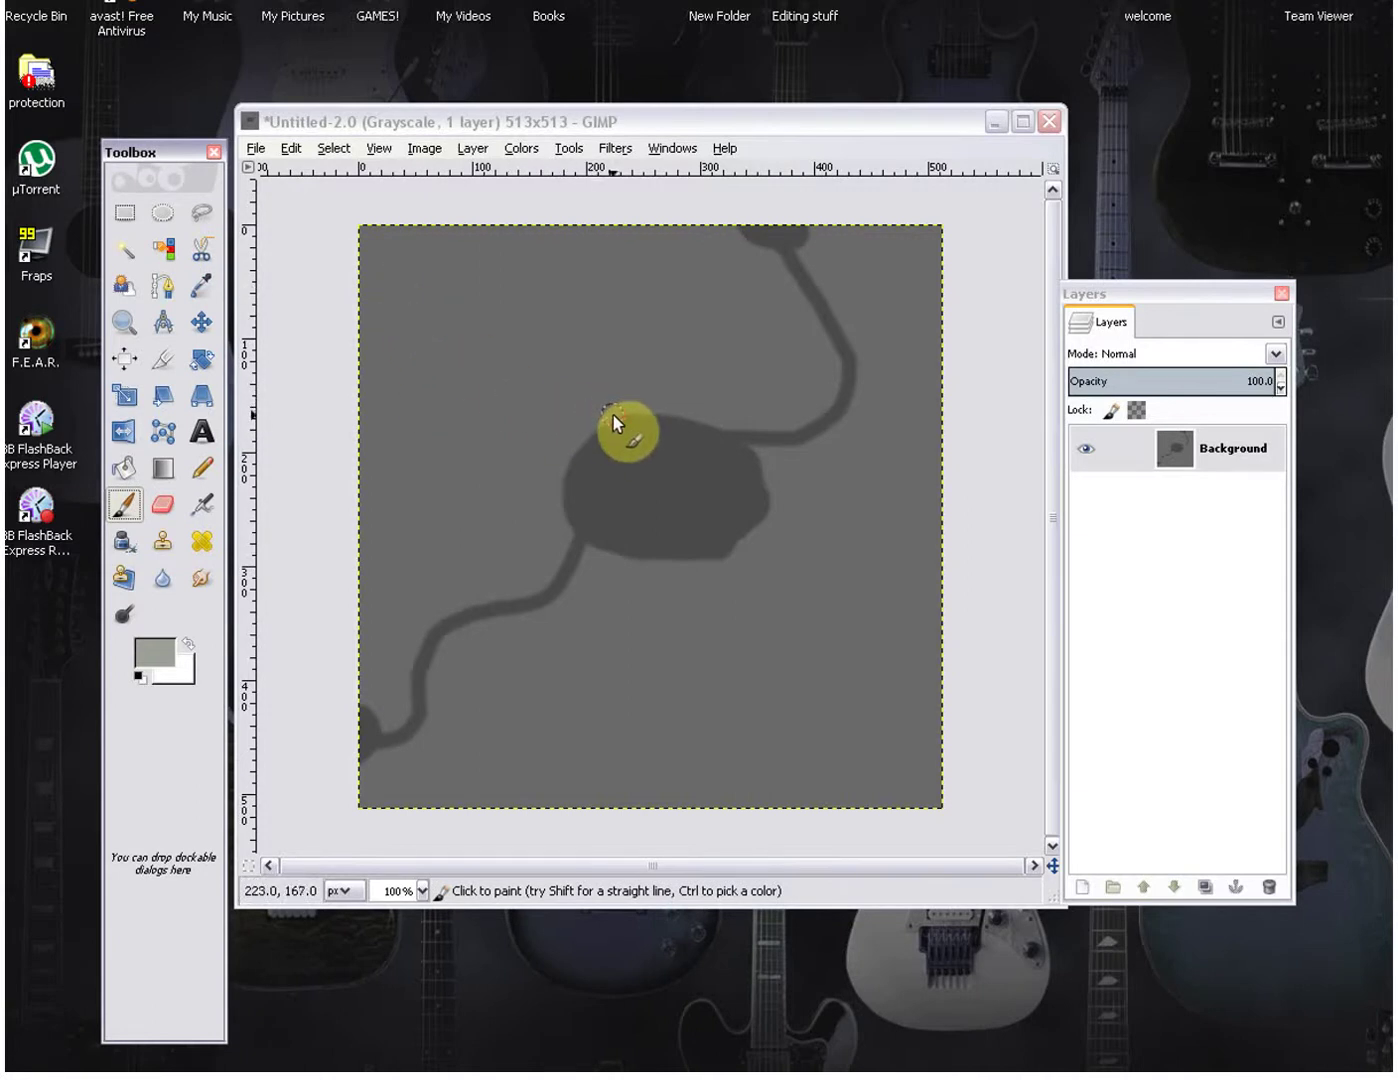
{"action": "left_click", "coordinate": [604, 425]}
{"action": "mouse_move", "coordinate": [604, 424]}
{"action": "left_mouse_down"}
{"action": "mouse_move", "coordinate": [562, 479]}
{"action": "mouse_move", "coordinate": [563, 462]}
{"action": "mouse_move", "coordinate": [622, 409]}
{"action": "mouse_move", "coordinate": [625, 431]}
{"action": "mouse_move", "coordinate": [575, 452]}
{"action": "mouse_move", "coordinate": [558, 499]}
{"action": "mouse_move", "coordinate": [580, 527]}
{"action": "left_mouse_up"}
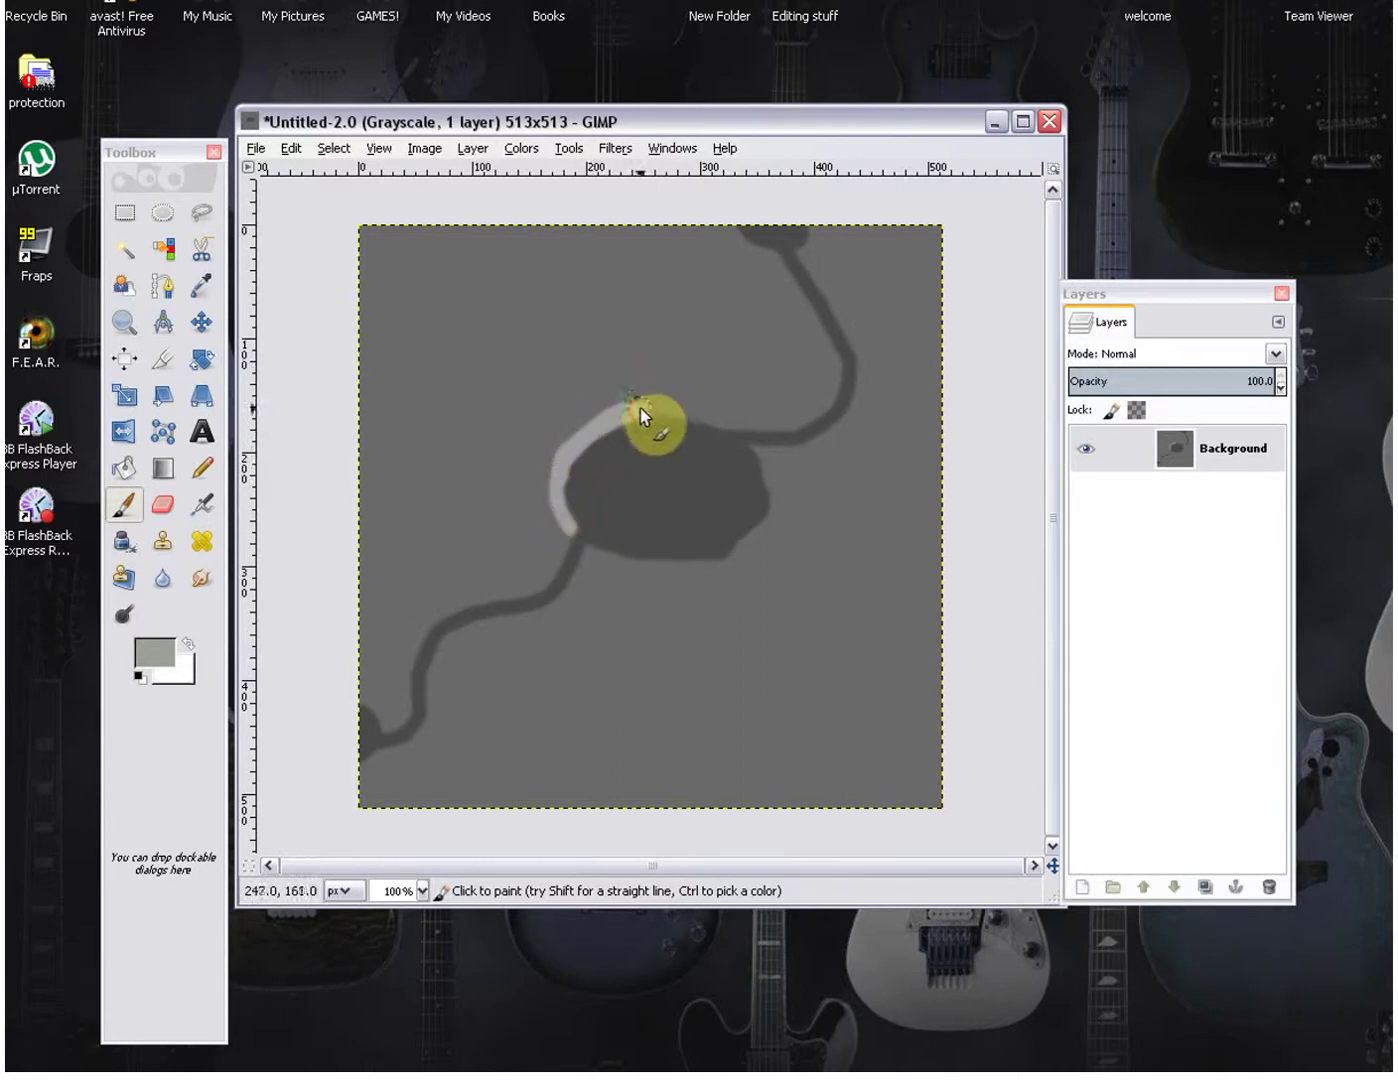
{"action": "mouse_move", "coordinate": [639, 409]}
{"action": "left_mouse_down"}
{"action": "mouse_move", "coordinate": [761, 452]}
{"action": "mouse_move", "coordinate": [772, 517]}
{"action": "mouse_move", "coordinate": [716, 565]}
{"action": "mouse_move", "coordinate": [632, 565]}
{"action": "mouse_move", "coordinate": [589, 545]}
{"action": "mouse_move", "coordinate": [731, 561]}
{"action": "mouse_move", "coordinate": [769, 531]}
{"action": "mouse_move", "coordinate": [757, 448]}
{"action": "left_mouse_up"}
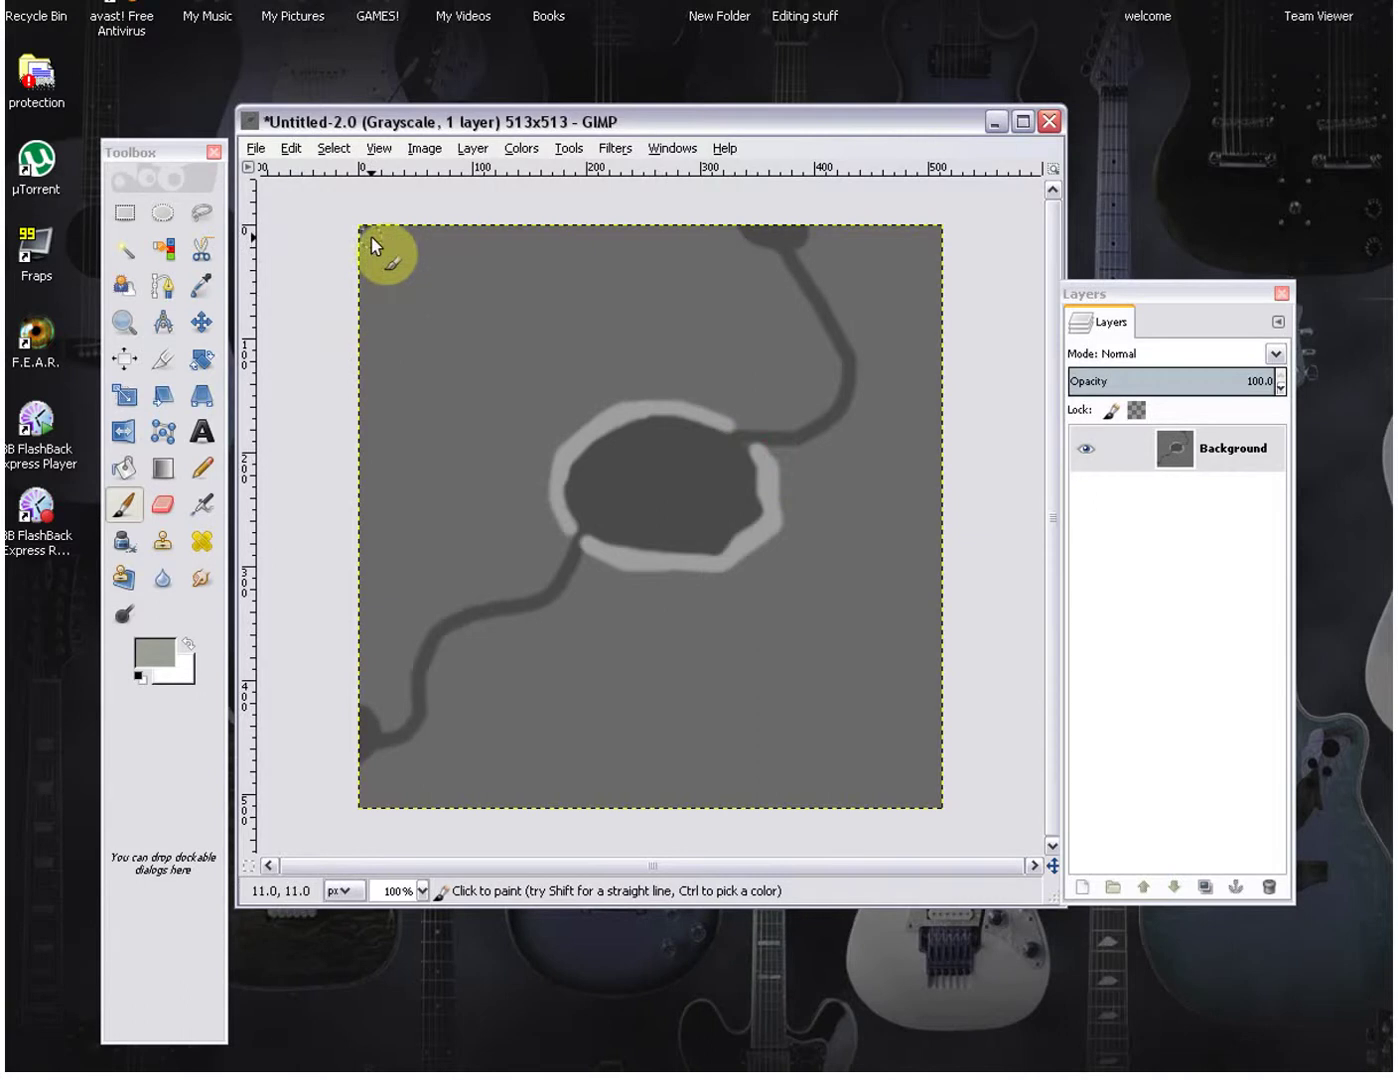
{"action": "mouse_move", "coordinate": [371, 237]}
{"action": "left_mouse_down"}
{"action": "mouse_move", "coordinate": [377, 270]}
{"action": "mouse_move", "coordinate": [403, 244]}
{"action": "mouse_move", "coordinate": [366, 232]}
{"action": "mouse_move", "coordinate": [371, 251]}
{"action": "mouse_move", "coordinate": [409, 229]}
{"action": "mouse_move", "coordinate": [465, 254]}
{"action": "mouse_move", "coordinate": [487, 232]}
{"action": "mouse_move", "coordinate": [469, 282]}
{"action": "mouse_move", "coordinate": [472, 238]}
{"action": "mouse_move", "coordinate": [444, 231]}
{"action": "mouse_move", "coordinate": [547, 234]}
{"action": "mouse_move", "coordinate": [555, 292]}
{"action": "mouse_move", "coordinate": [565, 228]}
{"action": "mouse_move", "coordinate": [583, 230]}
{"action": "mouse_move", "coordinate": [593, 260]}
{"action": "mouse_move", "coordinate": [604, 225]}
{"action": "mouse_move", "coordinate": [639, 226]}
{"action": "mouse_move", "coordinate": [648, 272]}
{"action": "mouse_move", "coordinate": [651, 231]}
{"action": "mouse_move", "coordinate": [625, 252]}
{"action": "mouse_move", "coordinate": [632, 285]}
{"action": "mouse_move", "coordinate": [652, 273]}
{"action": "mouse_move", "coordinate": [658, 284]}
{"action": "mouse_move", "coordinate": [634, 279]}
{"action": "mouse_move", "coordinate": [663, 258]}
{"action": "mouse_move", "coordinate": [627, 290]}
{"action": "mouse_move", "coordinate": [667, 265]}
{"action": "mouse_move", "coordinate": [556, 240]}
{"action": "mouse_move", "coordinate": [555, 262]}
{"action": "mouse_move", "coordinate": [610, 243]}
{"action": "mouse_move", "coordinate": [592, 258]}
{"action": "mouse_move", "coordinate": [594, 237]}
{"action": "mouse_move", "coordinate": [547, 330]}
{"action": "mouse_move", "coordinate": [568, 296]}
{"action": "left_mouse_up"}
Undo the last stroke and repaint light-grey drips along the top edge toward the river
{"action": "left_click", "coordinate": [336, 149]}
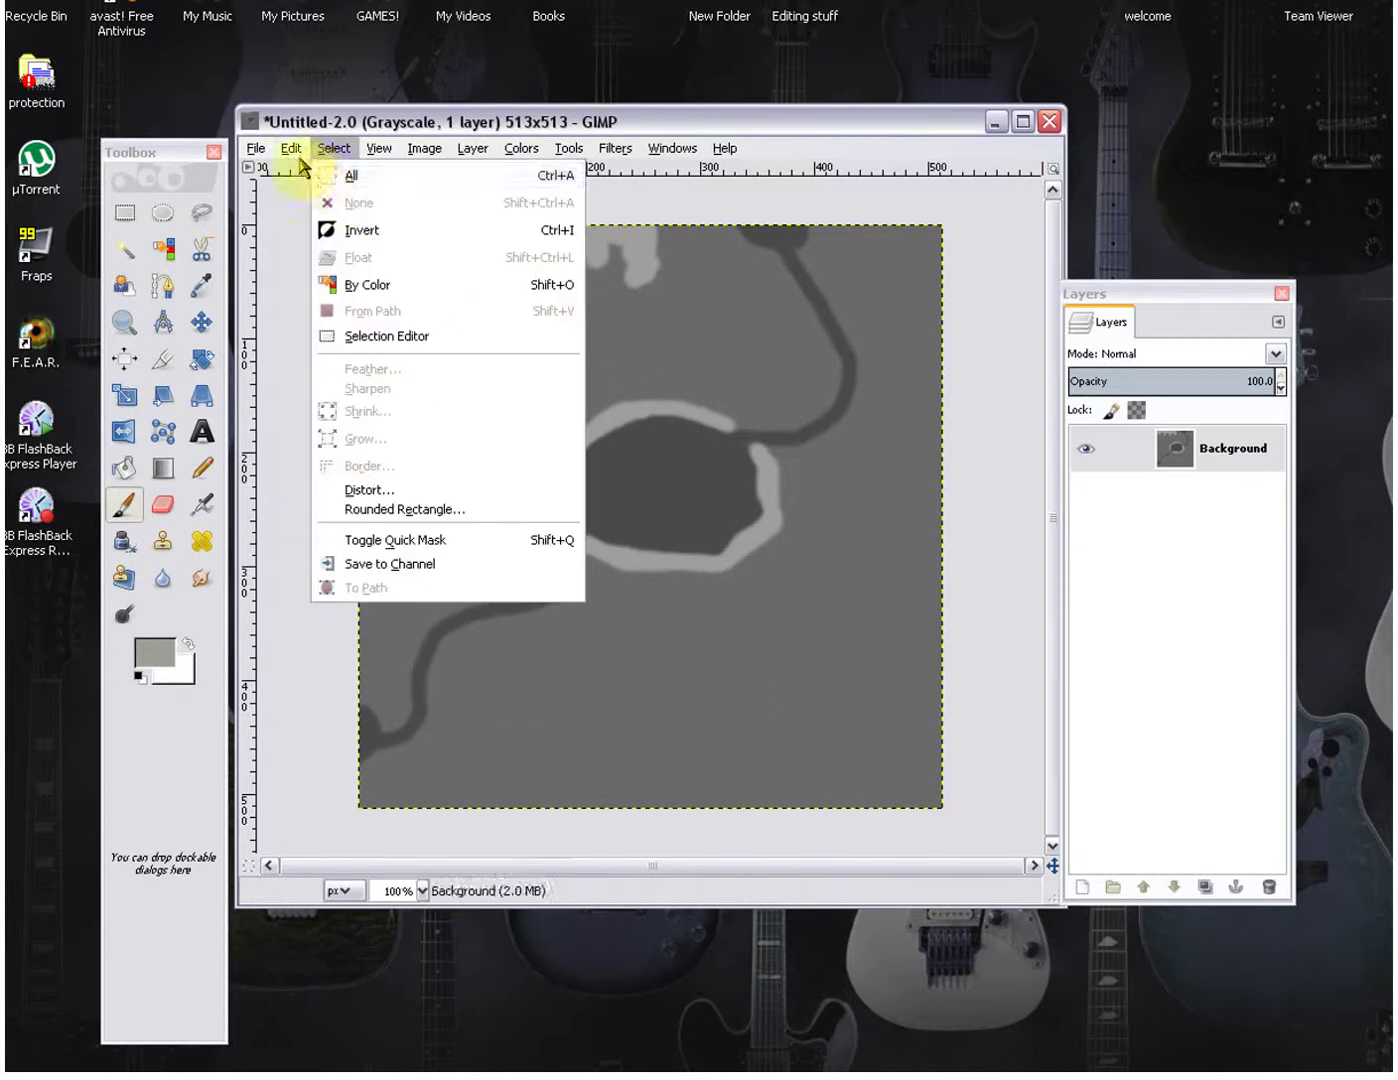
{"action": "left_click", "coordinate": [312, 174]}
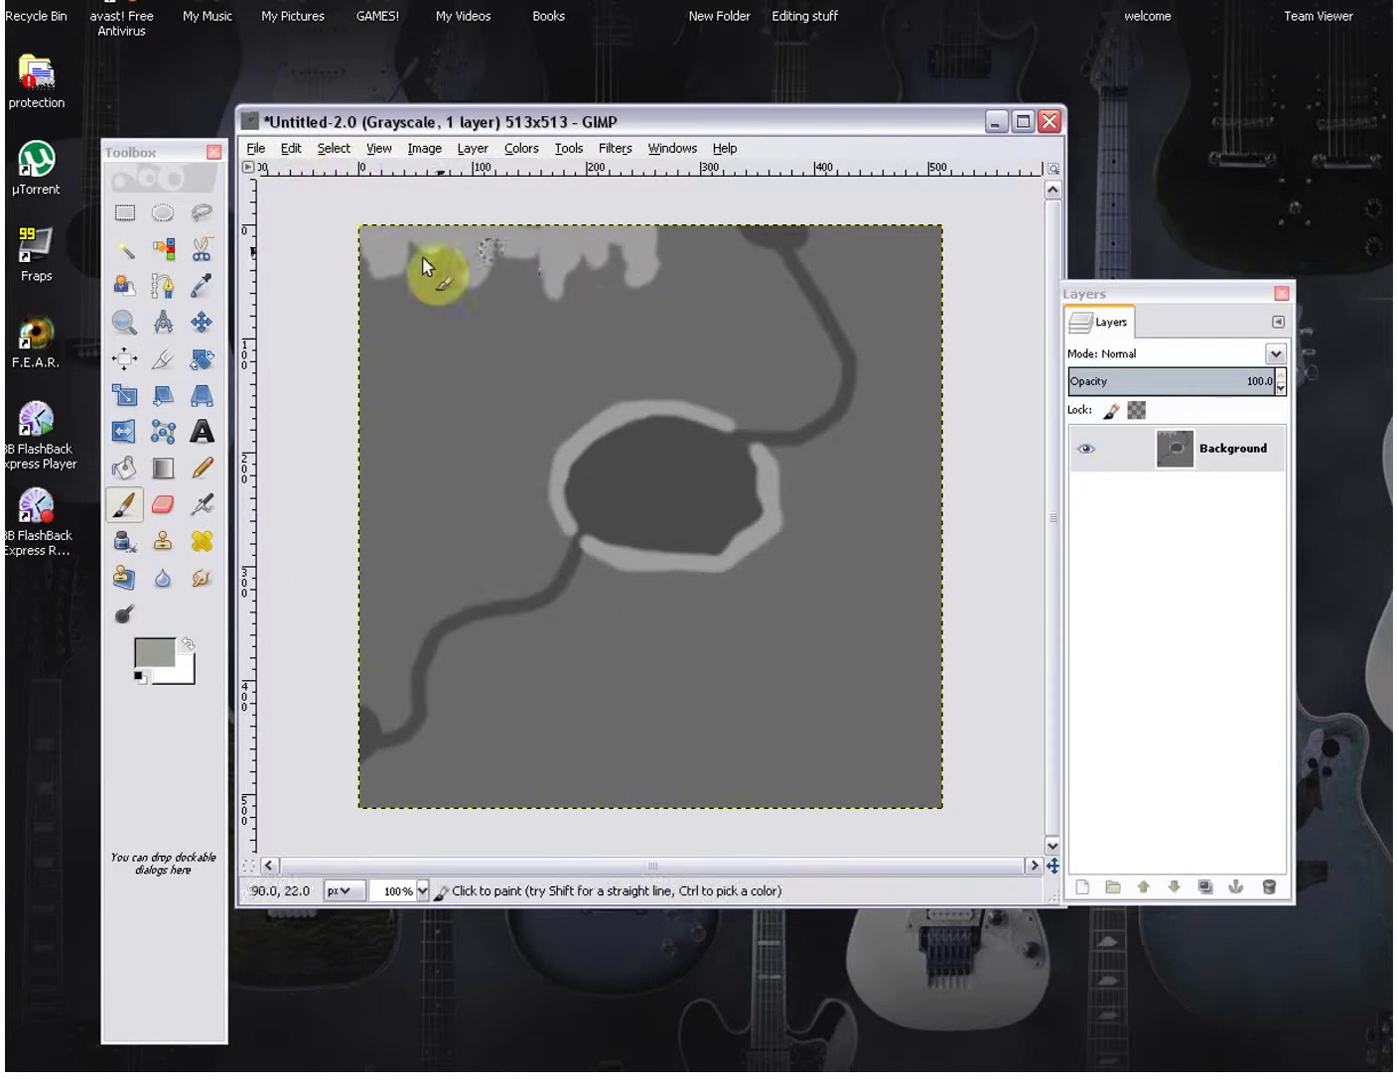
{"action": "mouse_move", "coordinate": [421, 266]}
{"action": "left_mouse_down"}
{"action": "mouse_move", "coordinate": [546, 239]}
{"action": "mouse_move", "coordinate": [373, 243]}
{"action": "left_mouse_up"}
{"action": "left_click", "coordinate": [642, 227]}
{"action": "mouse_move", "coordinate": [673, 228]}
{"action": "left_mouse_down"}
{"action": "mouse_move", "coordinate": [690, 232]}
{"action": "mouse_move", "coordinate": [699, 272]}
{"action": "mouse_move", "coordinate": [706, 222]}
{"action": "left_mouse_up"}
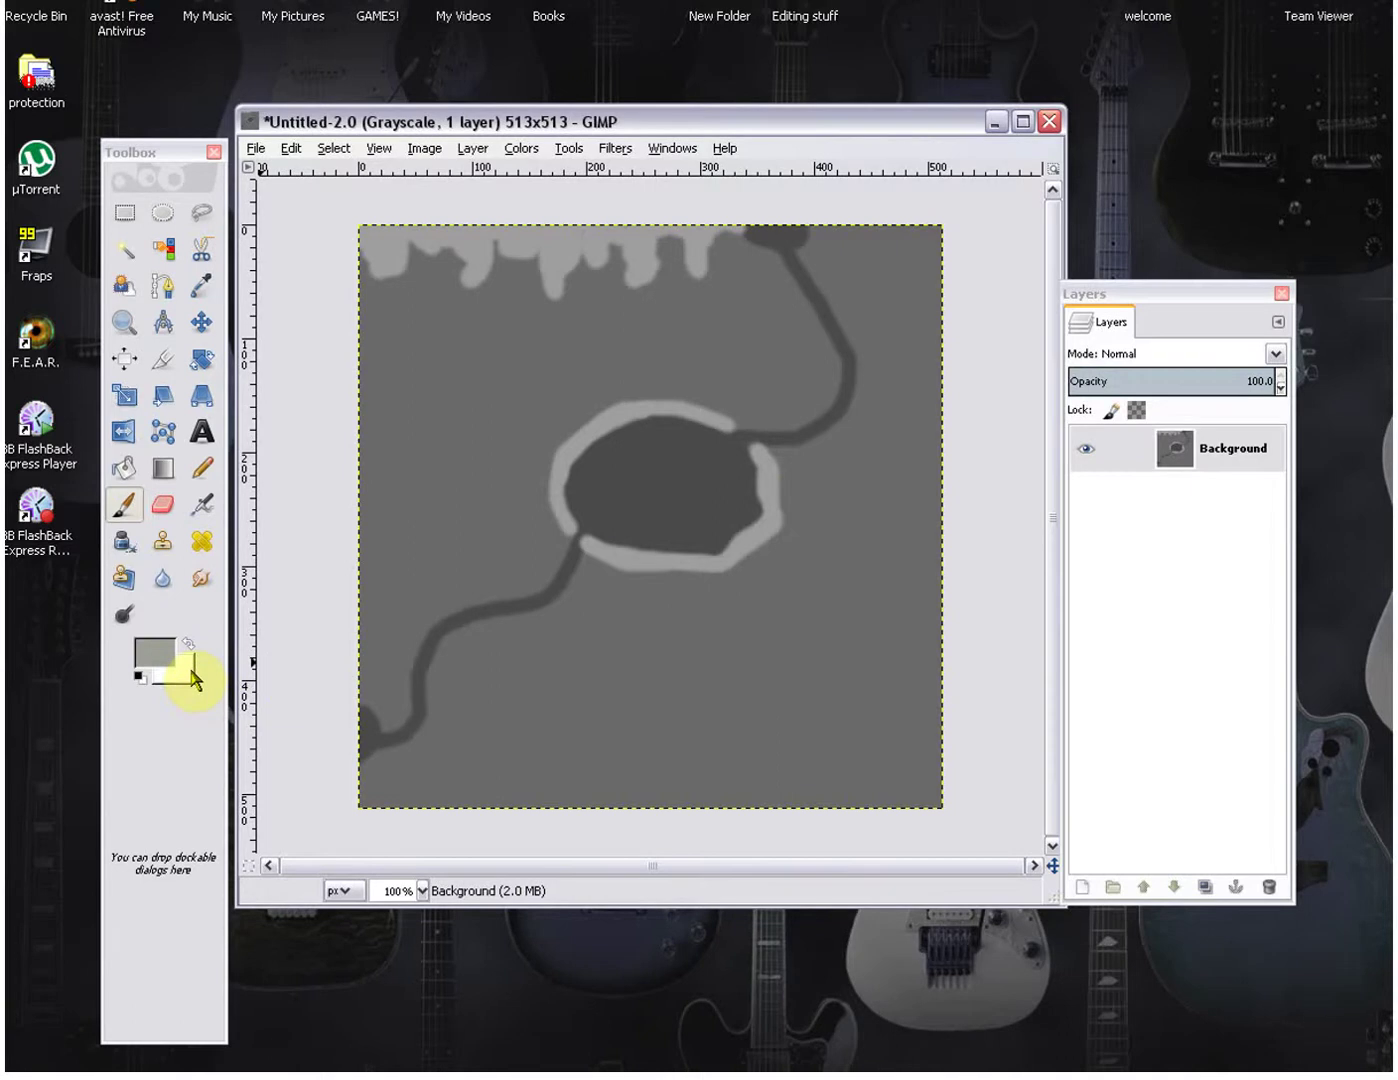
Dab about twenty-five small light-grey hill dots across the upper-left land around the pond and river
{"action": "left_click", "coordinate": [403, 481]}
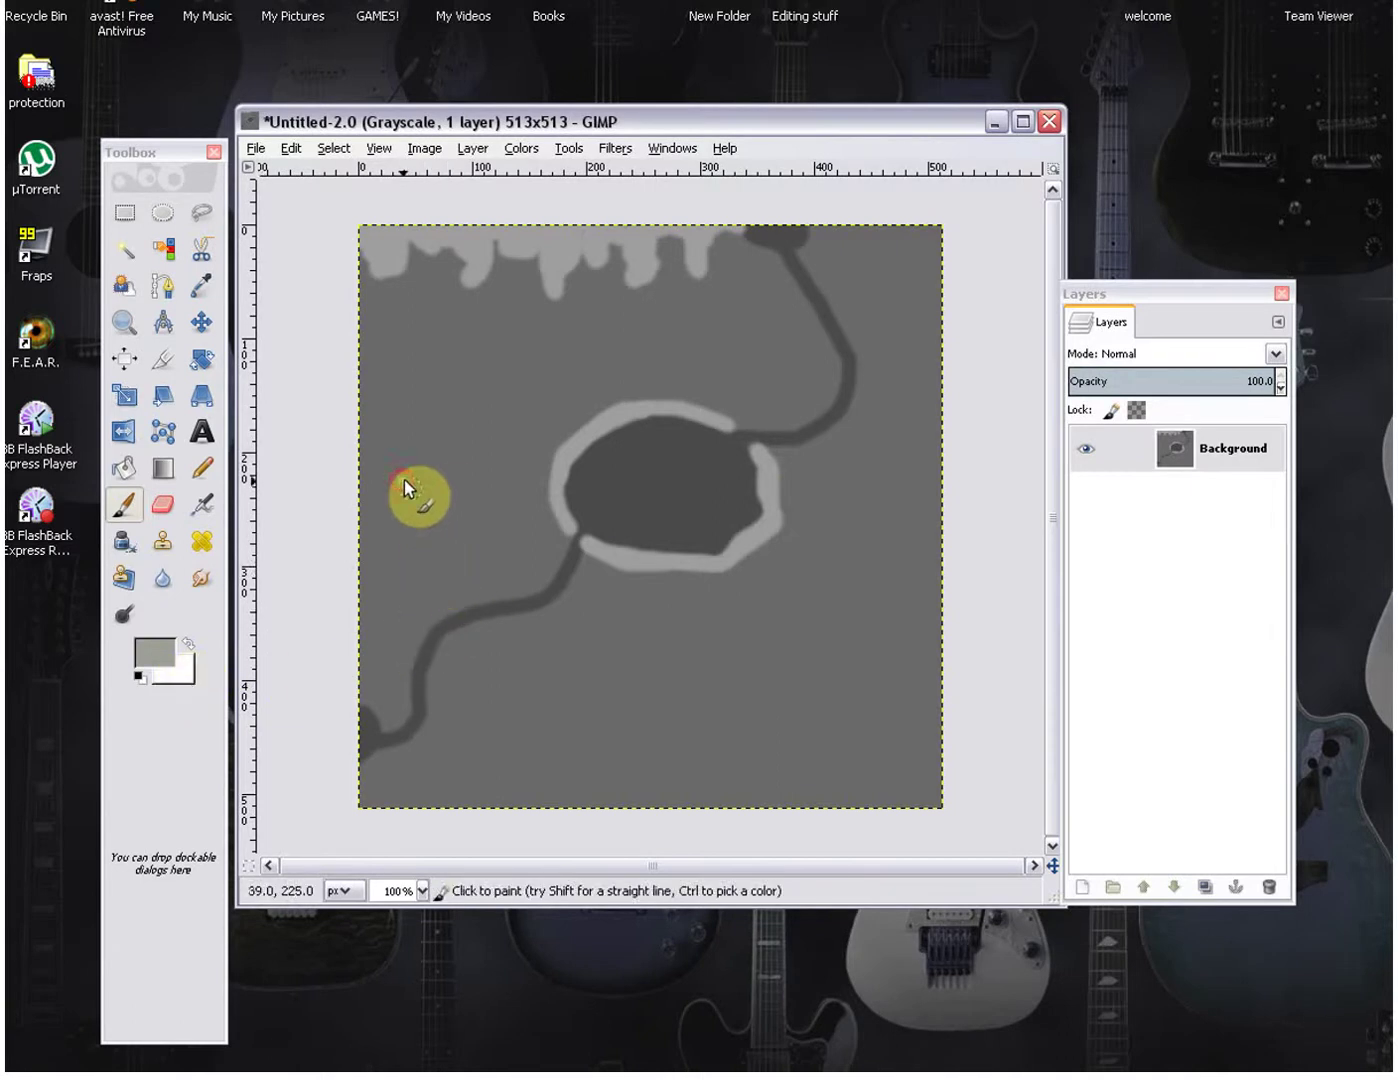
{"action": "left_click", "coordinate": [446, 480]}
{"action": "left_click", "coordinate": [408, 557]}
{"action": "left_click", "coordinate": [473, 548]}
{"action": "left_click", "coordinate": [419, 615]}
{"action": "left_click", "coordinate": [512, 470]}
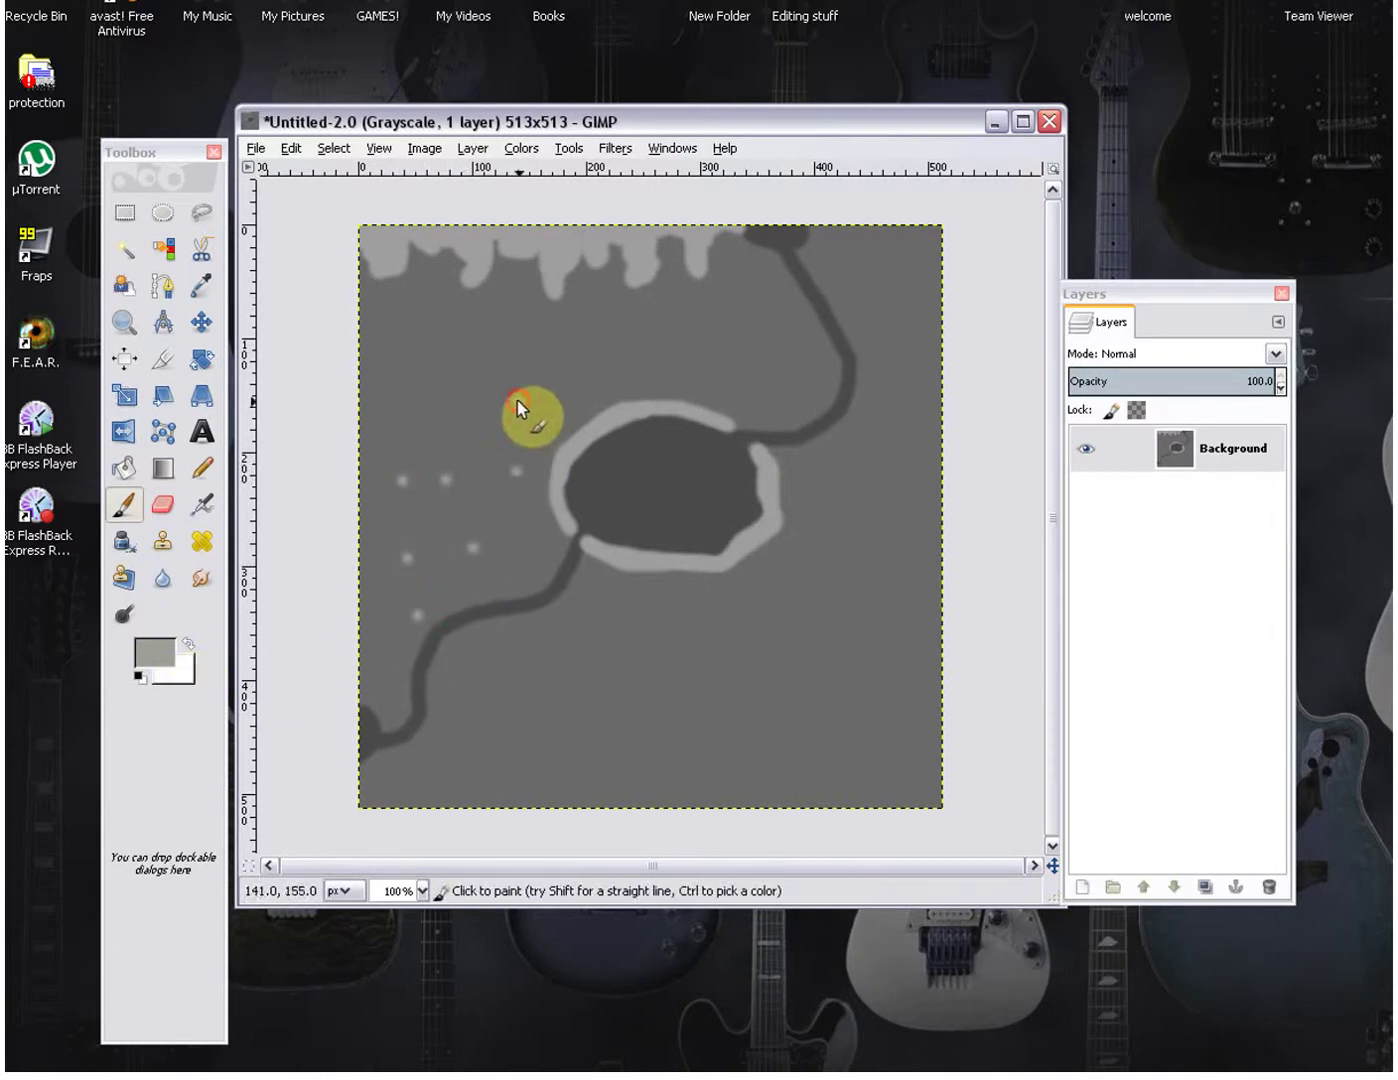
{"action": "left_click", "coordinate": [501, 326]}
{"action": "left_click", "coordinate": [428, 369]}
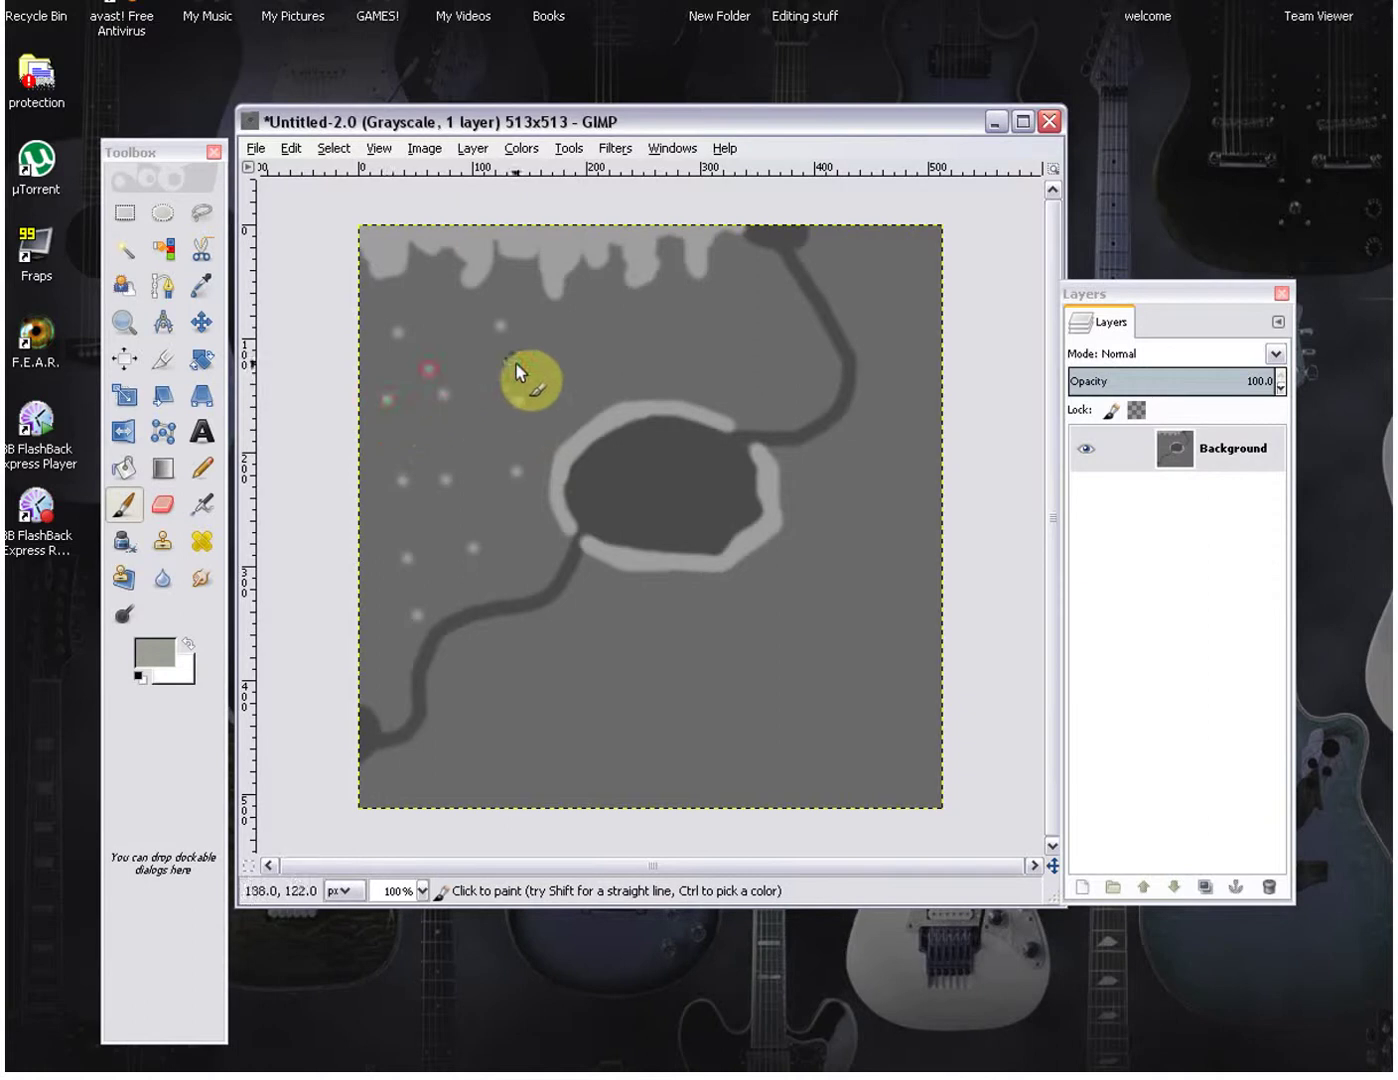
{"action": "left_click", "coordinate": [475, 438]}
{"action": "left_click", "coordinate": [519, 400]}
{"action": "left_click", "coordinate": [588, 345]}
{"action": "left_click", "coordinate": [649, 357]}
{"action": "left_click", "coordinate": [668, 321]}
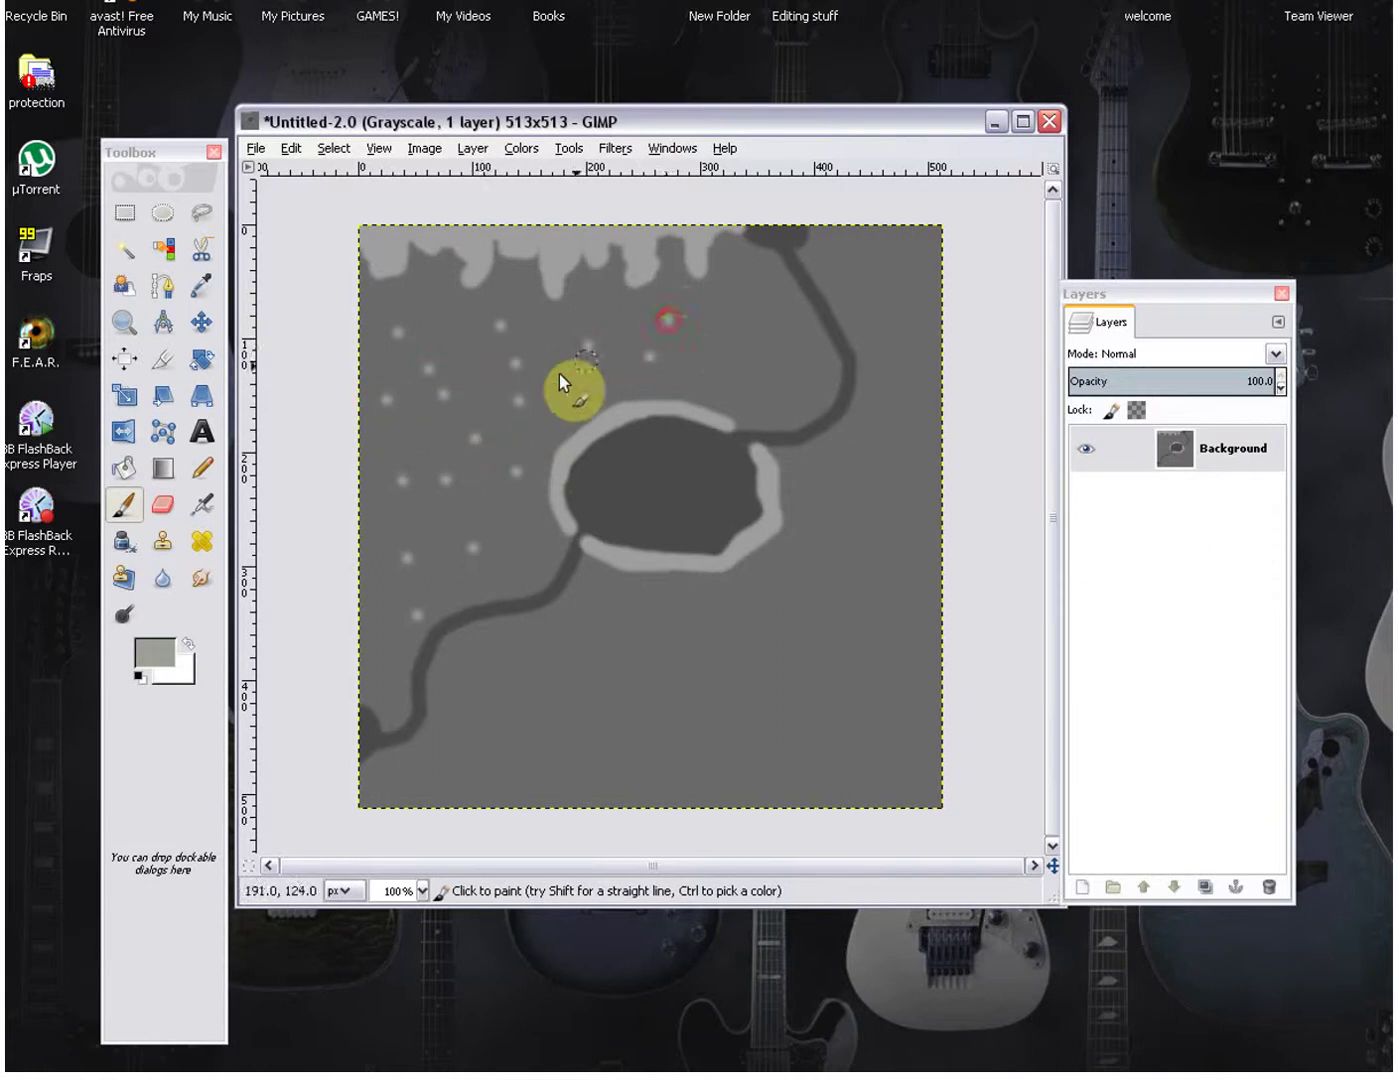
{"action": "left_click", "coordinate": [707, 363]}
{"action": "left_click", "coordinate": [783, 302]}
{"action": "left_click", "coordinate": [810, 368]}
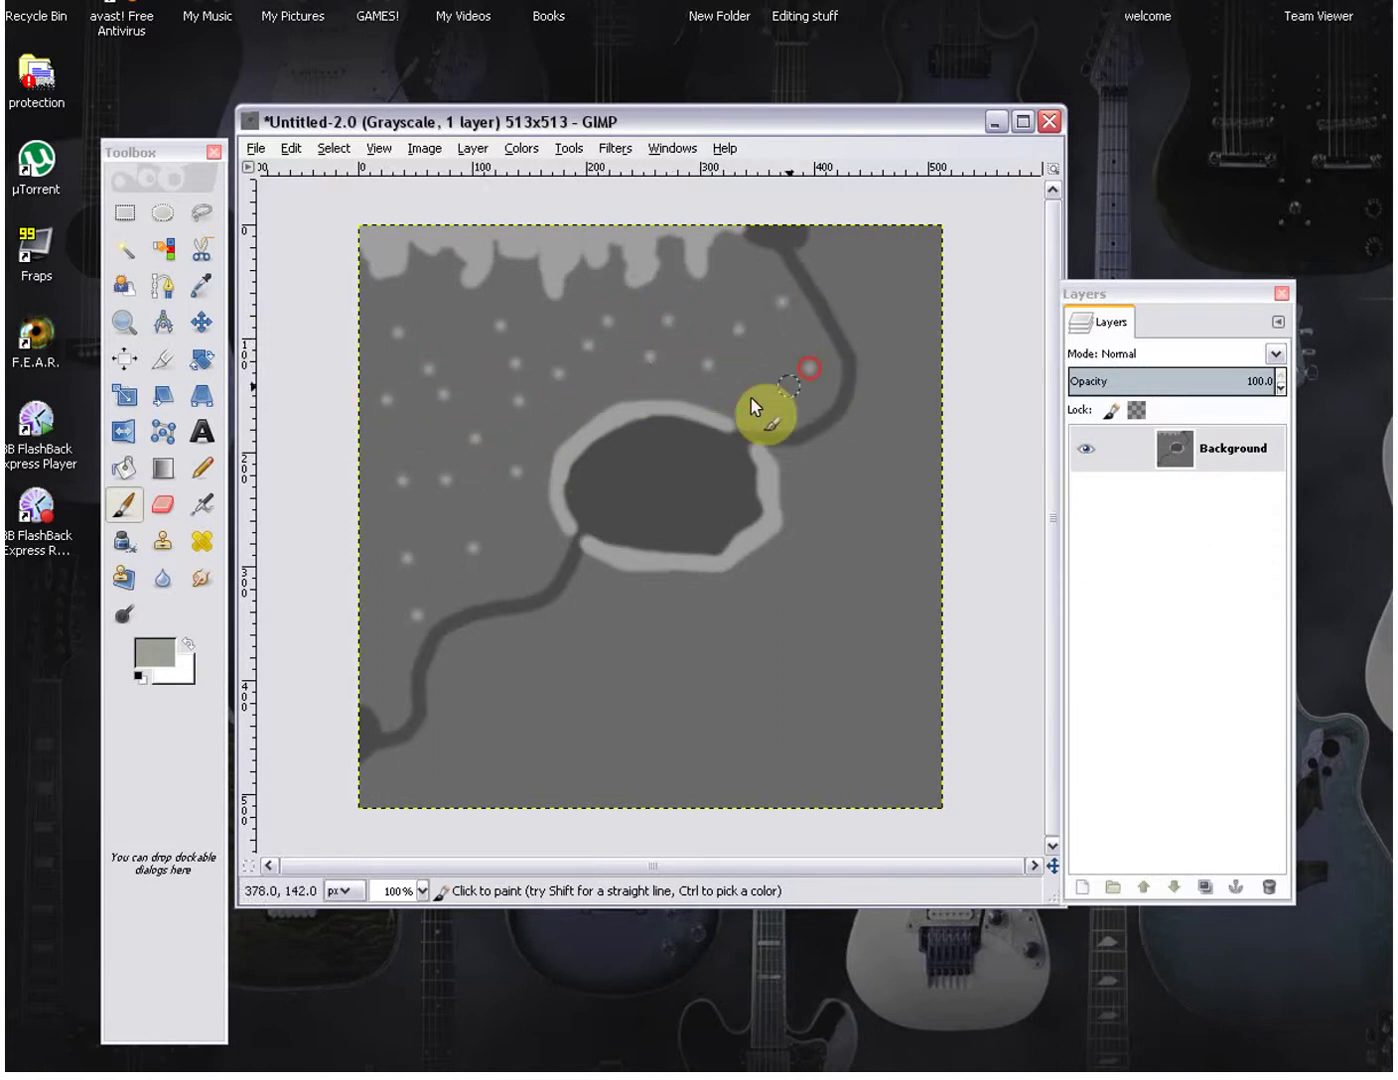
{"action": "left_click", "coordinate": [720, 406]}
{"action": "left_click", "coordinate": [741, 388]}
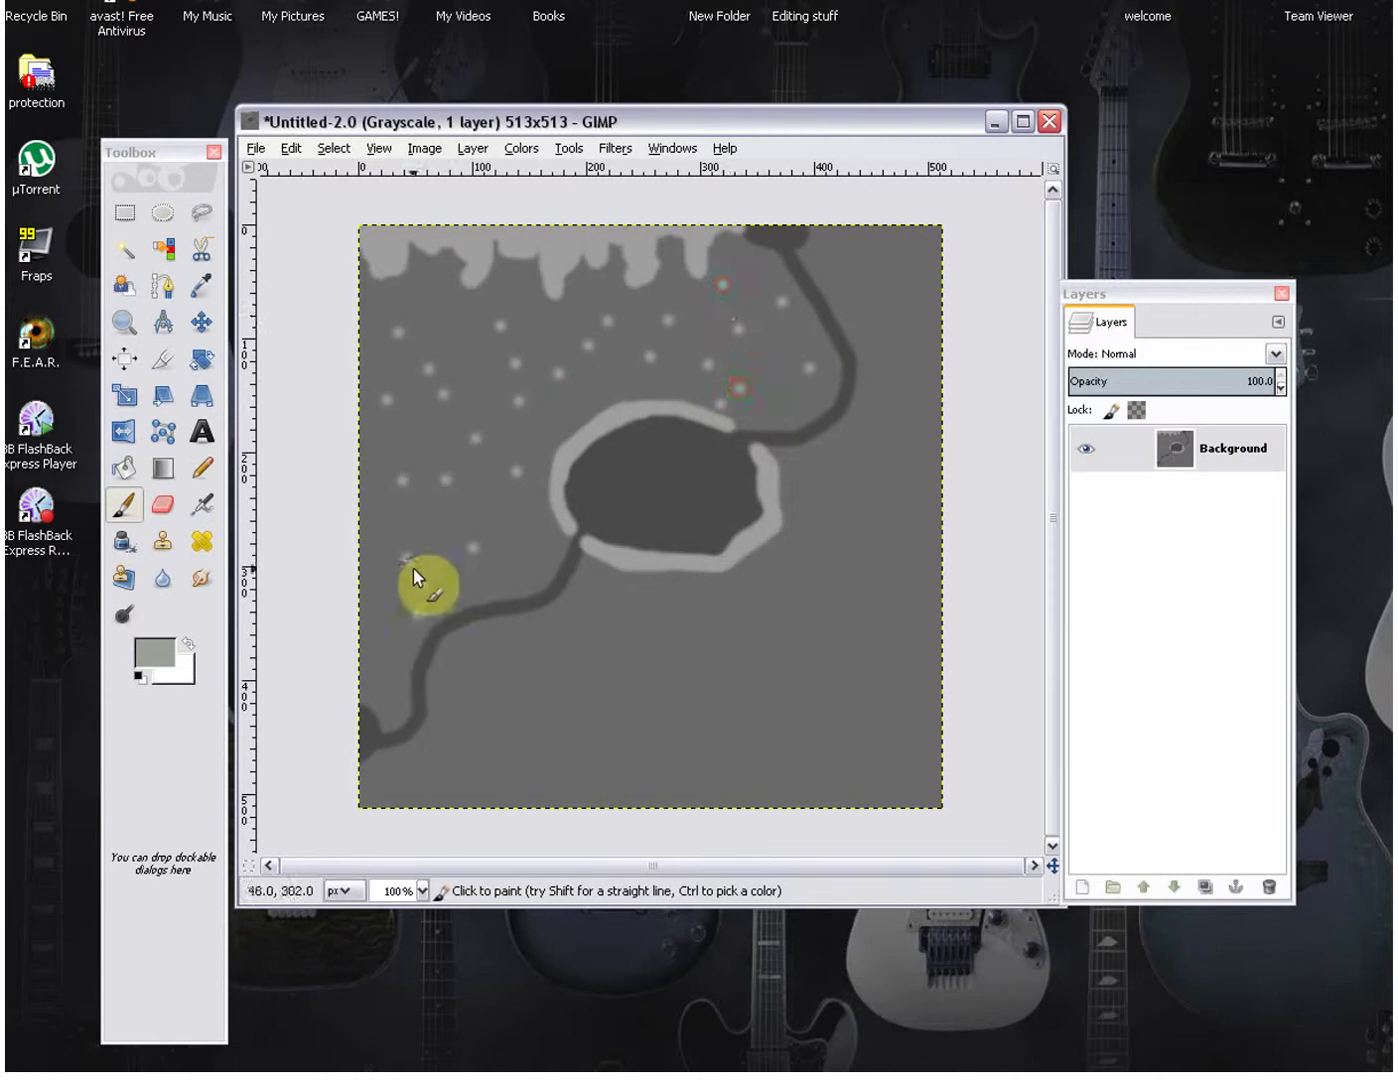
{"action": "left_click", "coordinate": [504, 521]}
{"action": "left_click", "coordinate": [373, 647]}
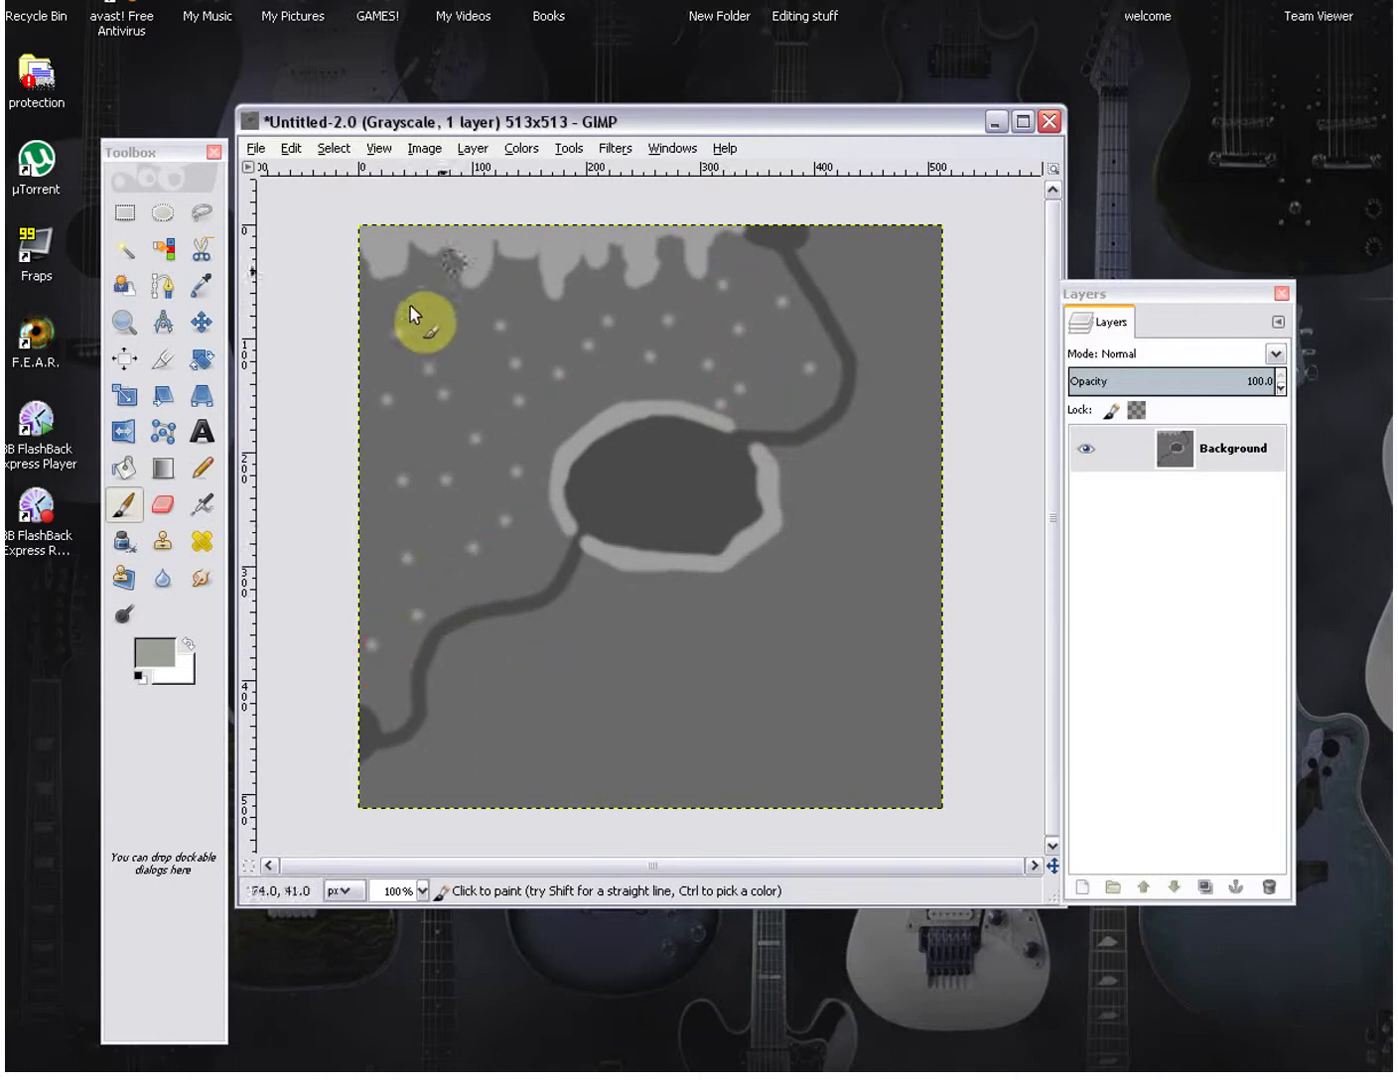
{"action": "left_click", "coordinate": [421, 271]}
{"action": "left_click", "coordinate": [375, 297]}
{"action": "left_click", "coordinate": [368, 432]}
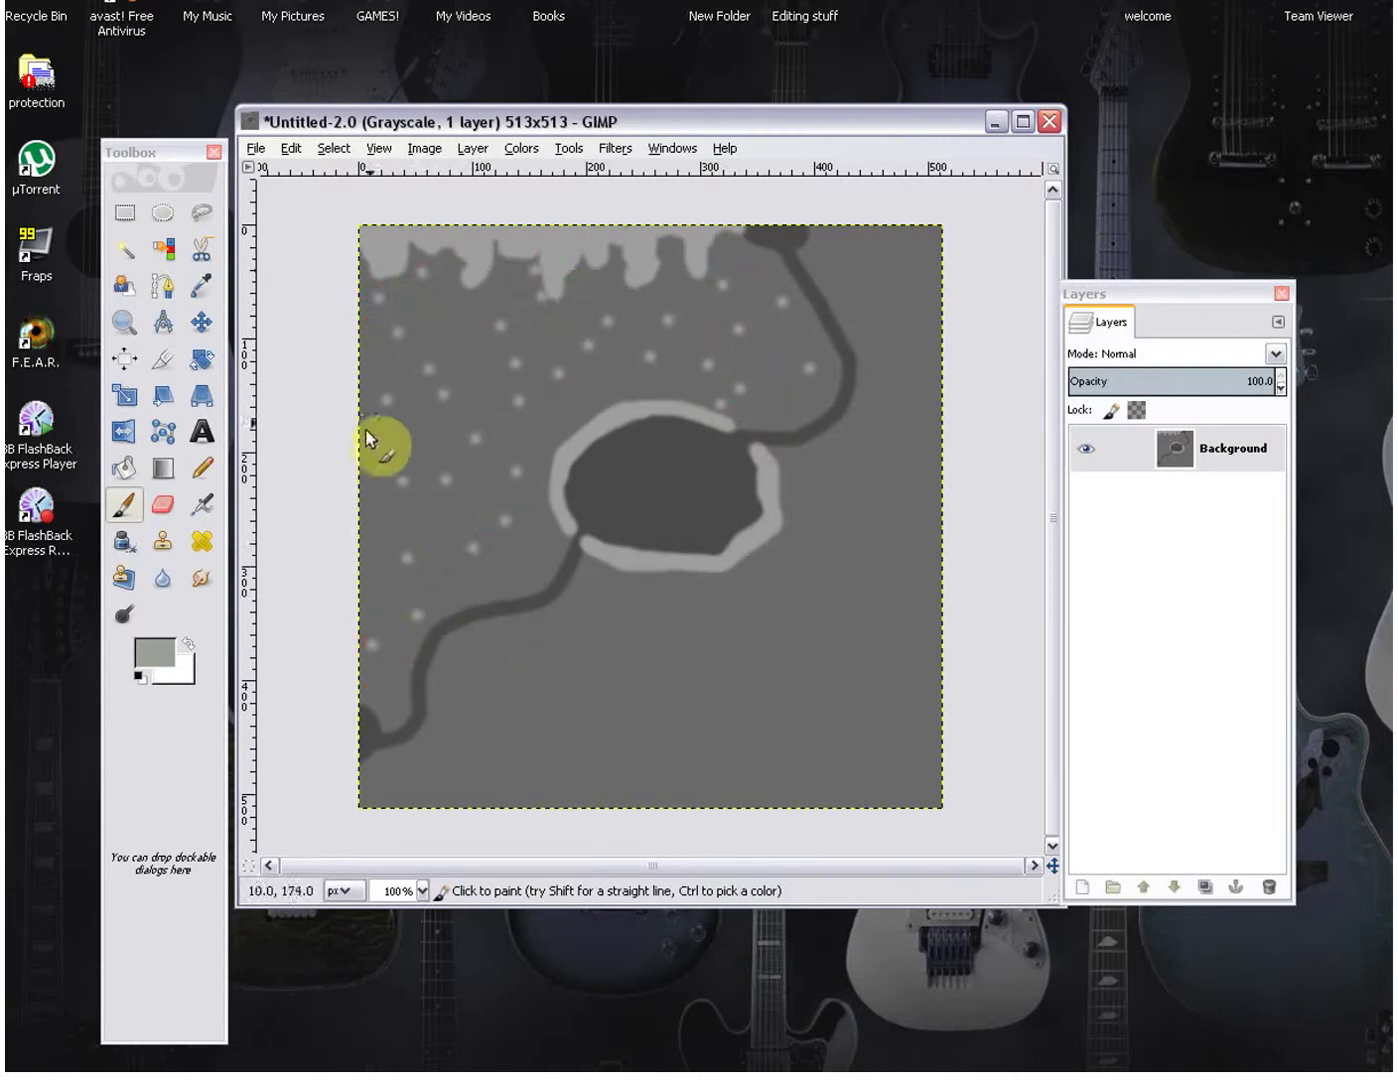
{"action": "left_click", "coordinate": [466, 400]}
{"action": "left_click", "coordinate": [401, 465]}
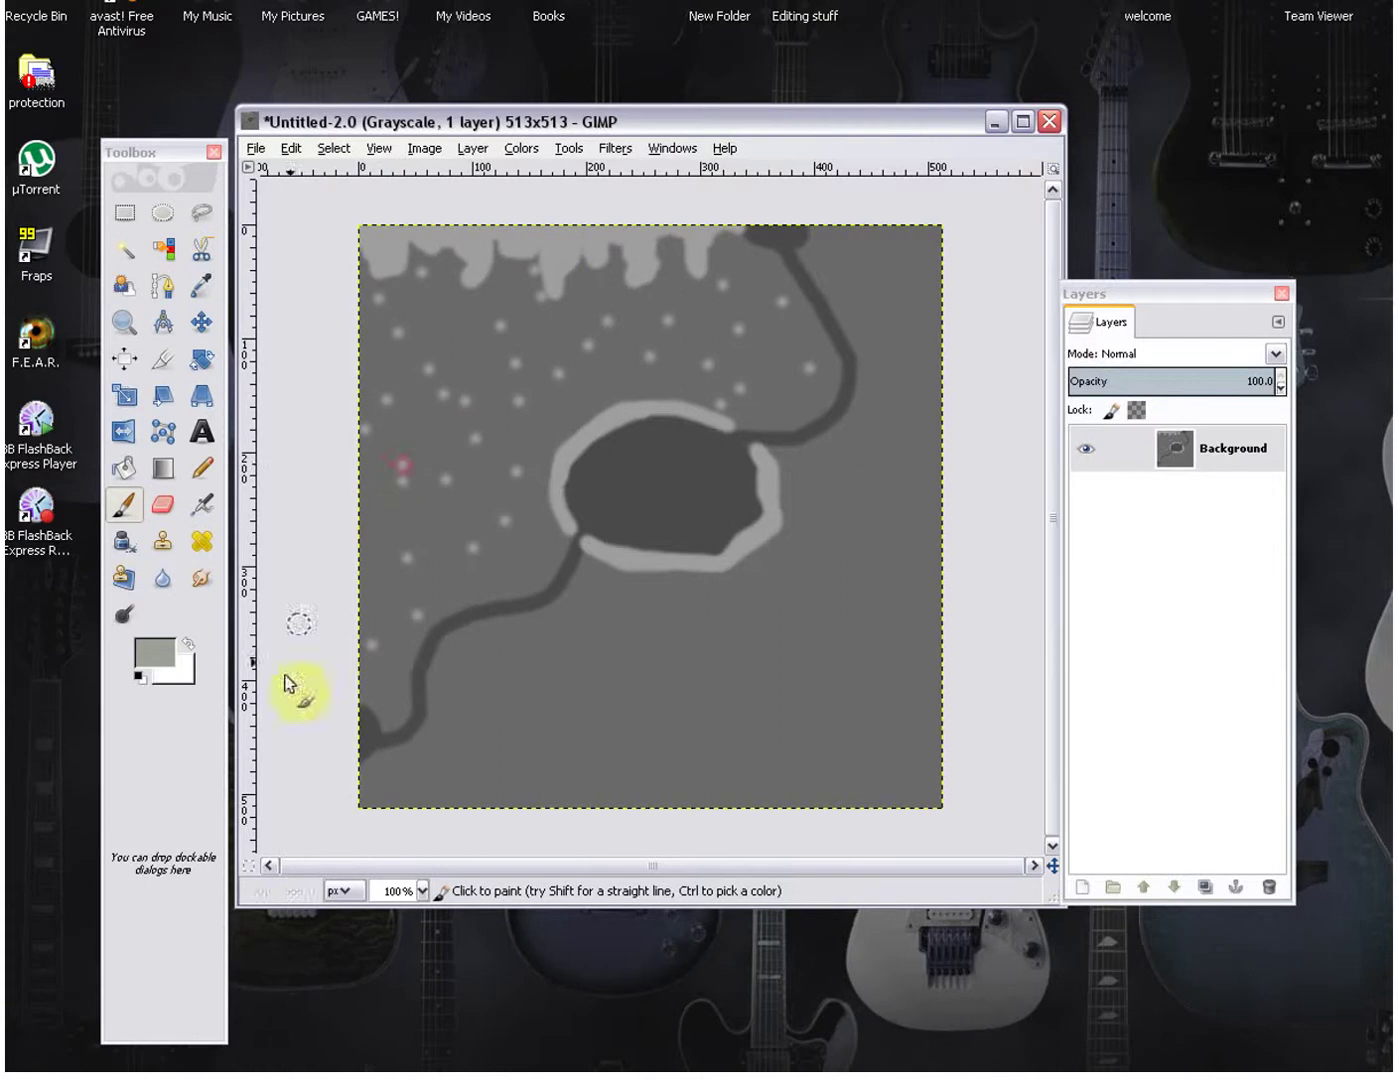
{"action": "left_click", "coordinate": [150, 651]}
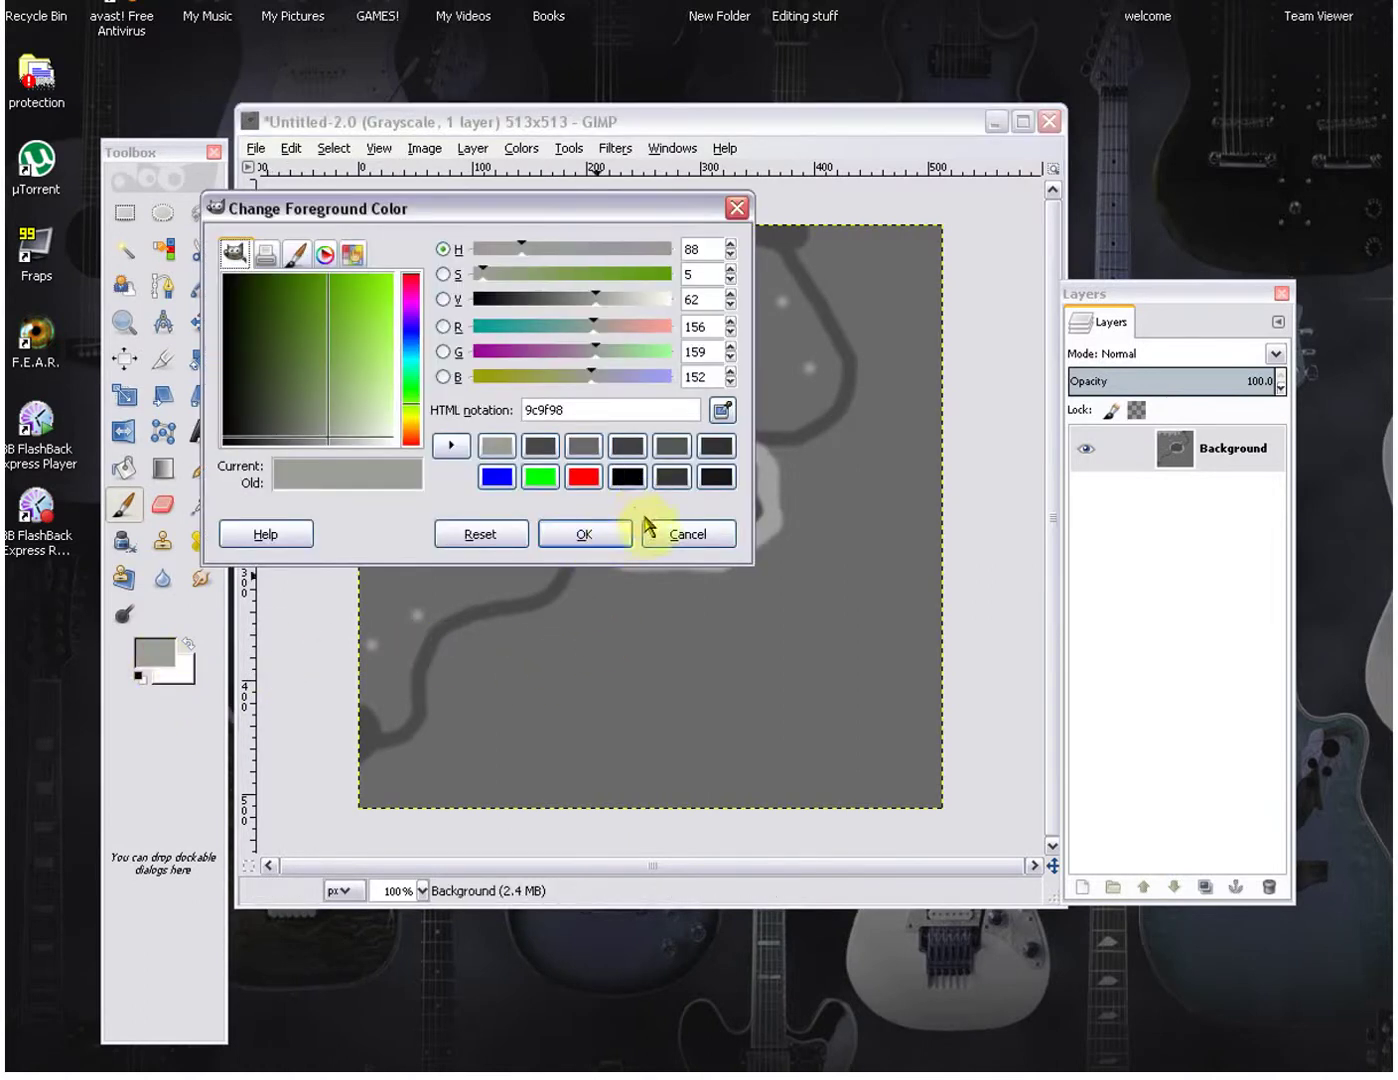
Paint the bottom-right corner as a near-black 171918 ocean
{"action": "left_click", "coordinate": [716, 477]}
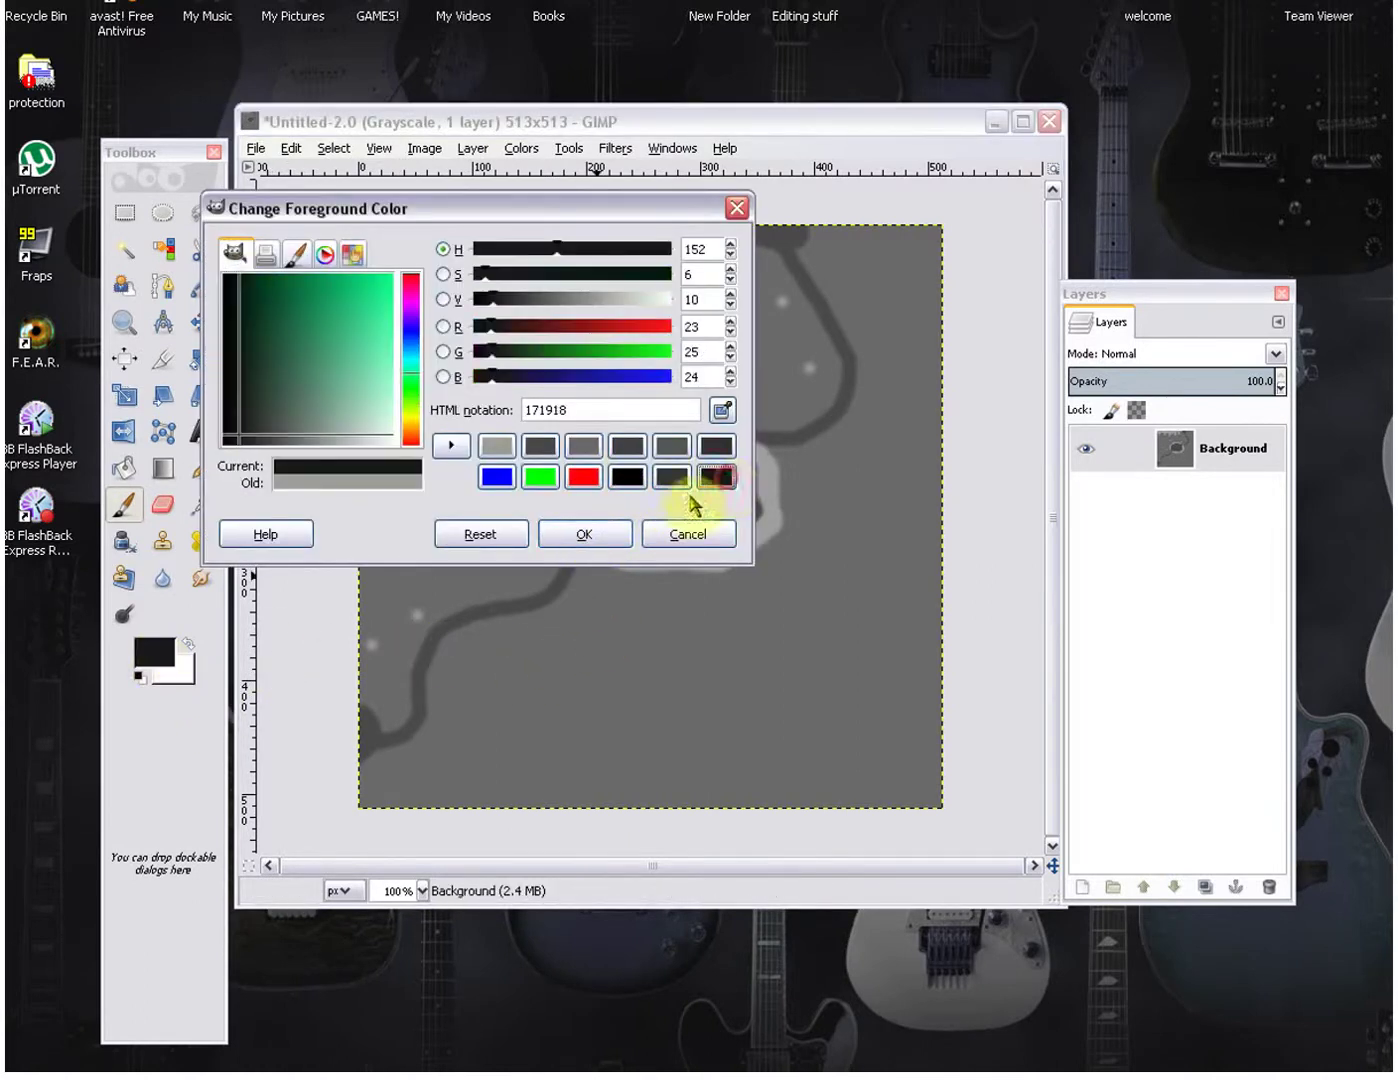
{"action": "left_click", "coordinate": [612, 537]}
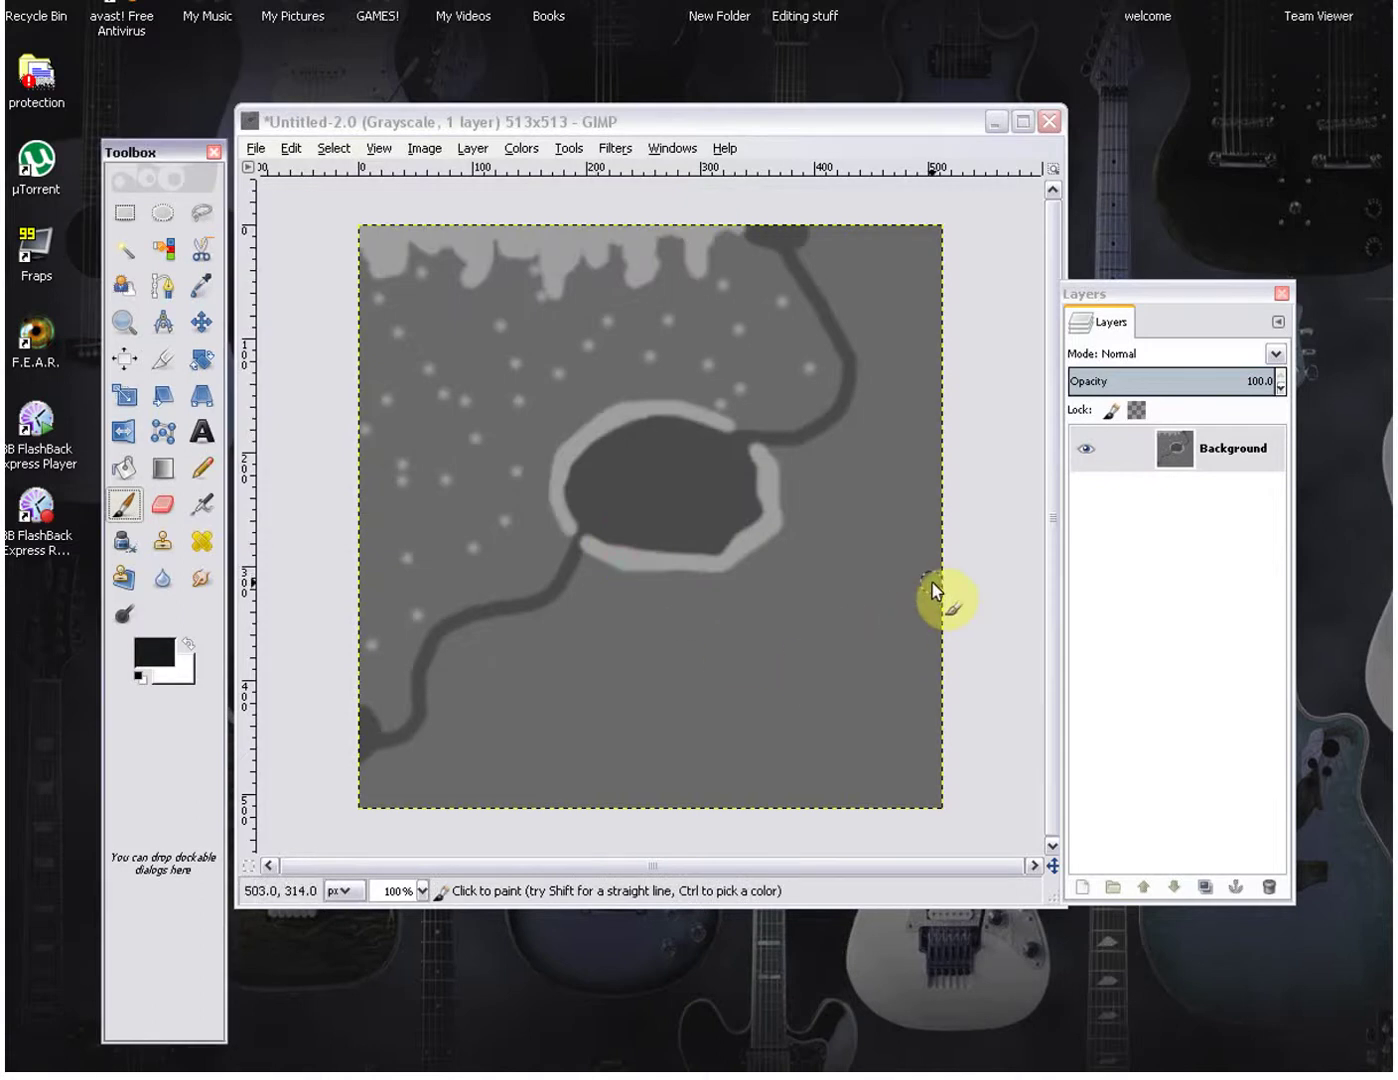
{"action": "left_click_drag", "start_coordinate": [932, 587], "coordinate": [893, 660]}
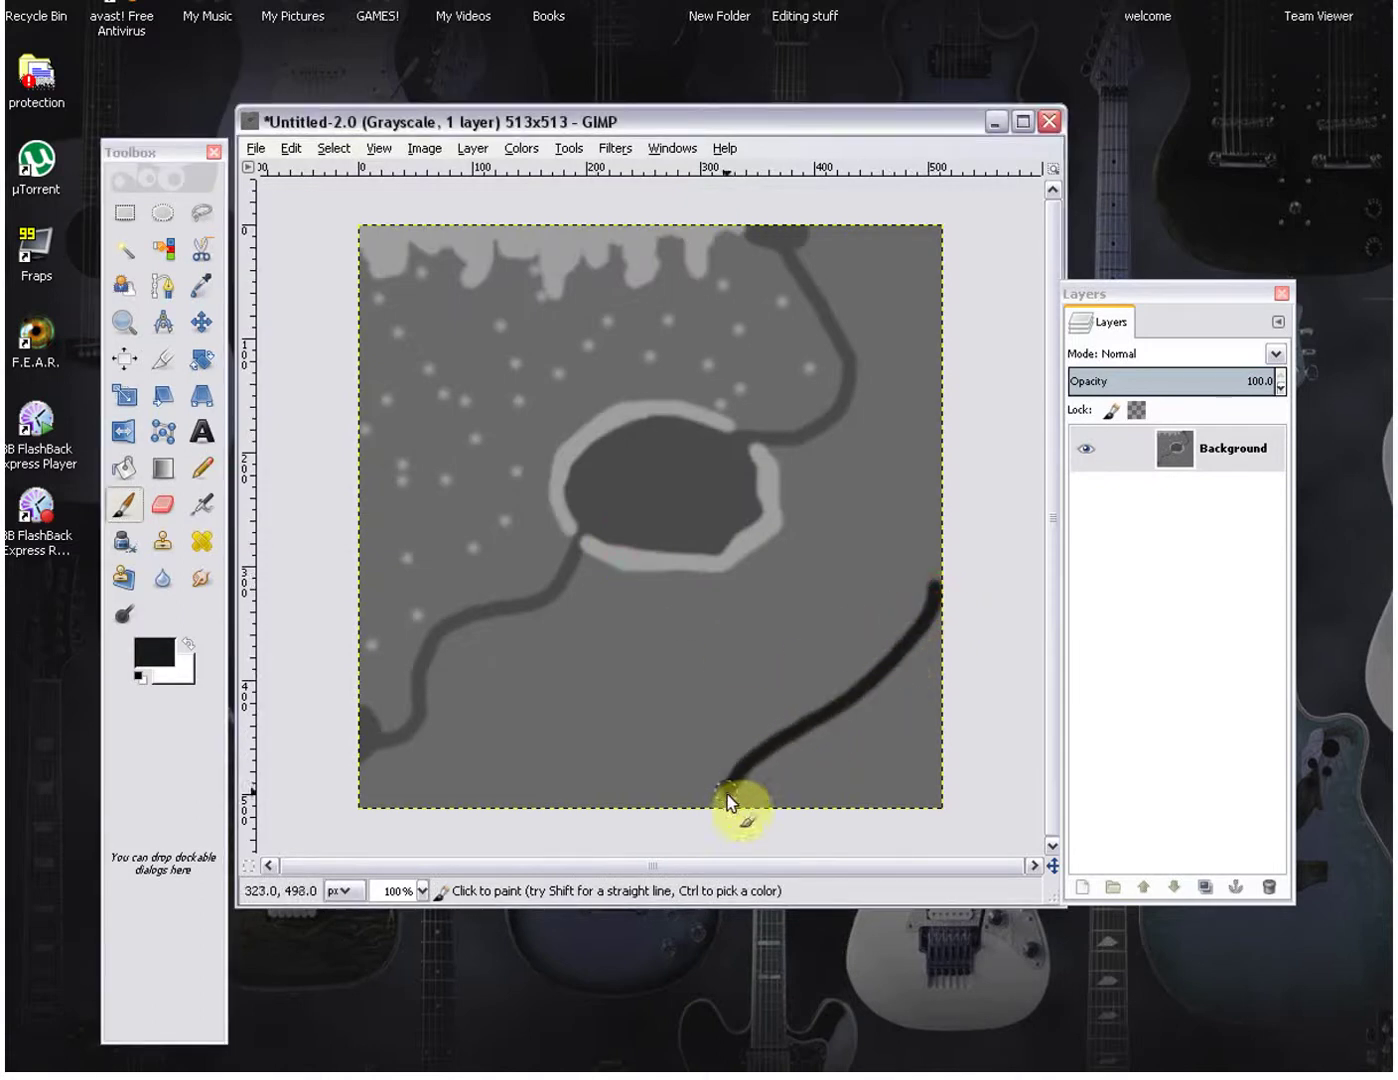
{"action": "mouse_move", "coordinate": [726, 812]}
{"action": "left_mouse_down"}
{"action": "mouse_move", "coordinate": [790, 766]}
{"action": "mouse_move", "coordinate": [748, 806]}
{"action": "mouse_move", "coordinate": [811, 753]}
{"action": "mouse_move", "coordinate": [862, 744]}
{"action": "mouse_move", "coordinate": [776, 800]}
{"action": "mouse_move", "coordinate": [865, 760]}
{"action": "mouse_move", "coordinate": [801, 811]}
{"action": "mouse_move", "coordinate": [733, 823]}
{"action": "mouse_move", "coordinate": [864, 765]}
{"action": "mouse_move", "coordinate": [801, 817]}
{"action": "mouse_move", "coordinate": [916, 781]}
{"action": "mouse_move", "coordinate": [940, 794]}
{"action": "mouse_move", "coordinate": [927, 808]}
{"action": "mouse_move", "coordinate": [941, 792]}
{"action": "mouse_move", "coordinate": [942, 719]}
{"action": "mouse_move", "coordinate": [911, 833]}
{"action": "mouse_move", "coordinate": [882, 795]}
{"action": "mouse_move", "coordinate": [917, 759]}
{"action": "mouse_move", "coordinate": [930, 706]}
{"action": "mouse_move", "coordinate": [882, 764]}
{"action": "mouse_move", "coordinate": [840, 785]}
{"action": "mouse_move", "coordinate": [827, 760]}
{"action": "mouse_move", "coordinate": [843, 778]}
{"action": "mouse_move", "coordinate": [788, 800]}
{"action": "mouse_move", "coordinate": [805, 775]}
{"action": "mouse_move", "coordinate": [774, 804]}
{"action": "mouse_move", "coordinate": [886, 683]}
{"action": "mouse_move", "coordinate": [744, 794]}
{"action": "mouse_move", "coordinate": [752, 772]}
{"action": "mouse_move", "coordinate": [894, 790]}
{"action": "mouse_move", "coordinate": [836, 709]}
{"action": "mouse_move", "coordinate": [933, 642]}
{"action": "mouse_move", "coordinate": [944, 618]}
{"action": "mouse_move", "coordinate": [907, 667]}
{"action": "mouse_move", "coordinate": [921, 717]}
{"action": "mouse_move", "coordinate": [951, 707]}
{"action": "mouse_move", "coordinate": [959, 669]}
{"action": "mouse_move", "coordinate": [925, 764]}
{"action": "mouse_move", "coordinate": [933, 792]}
{"action": "mouse_move", "coordinate": [964, 666]}
{"action": "mouse_move", "coordinate": [882, 717]}
{"action": "mouse_move", "coordinate": [943, 562]}
{"action": "mouse_move", "coordinate": [889, 657]}
{"action": "mouse_move", "coordinate": [795, 713]}
{"action": "left_mouse_up"}
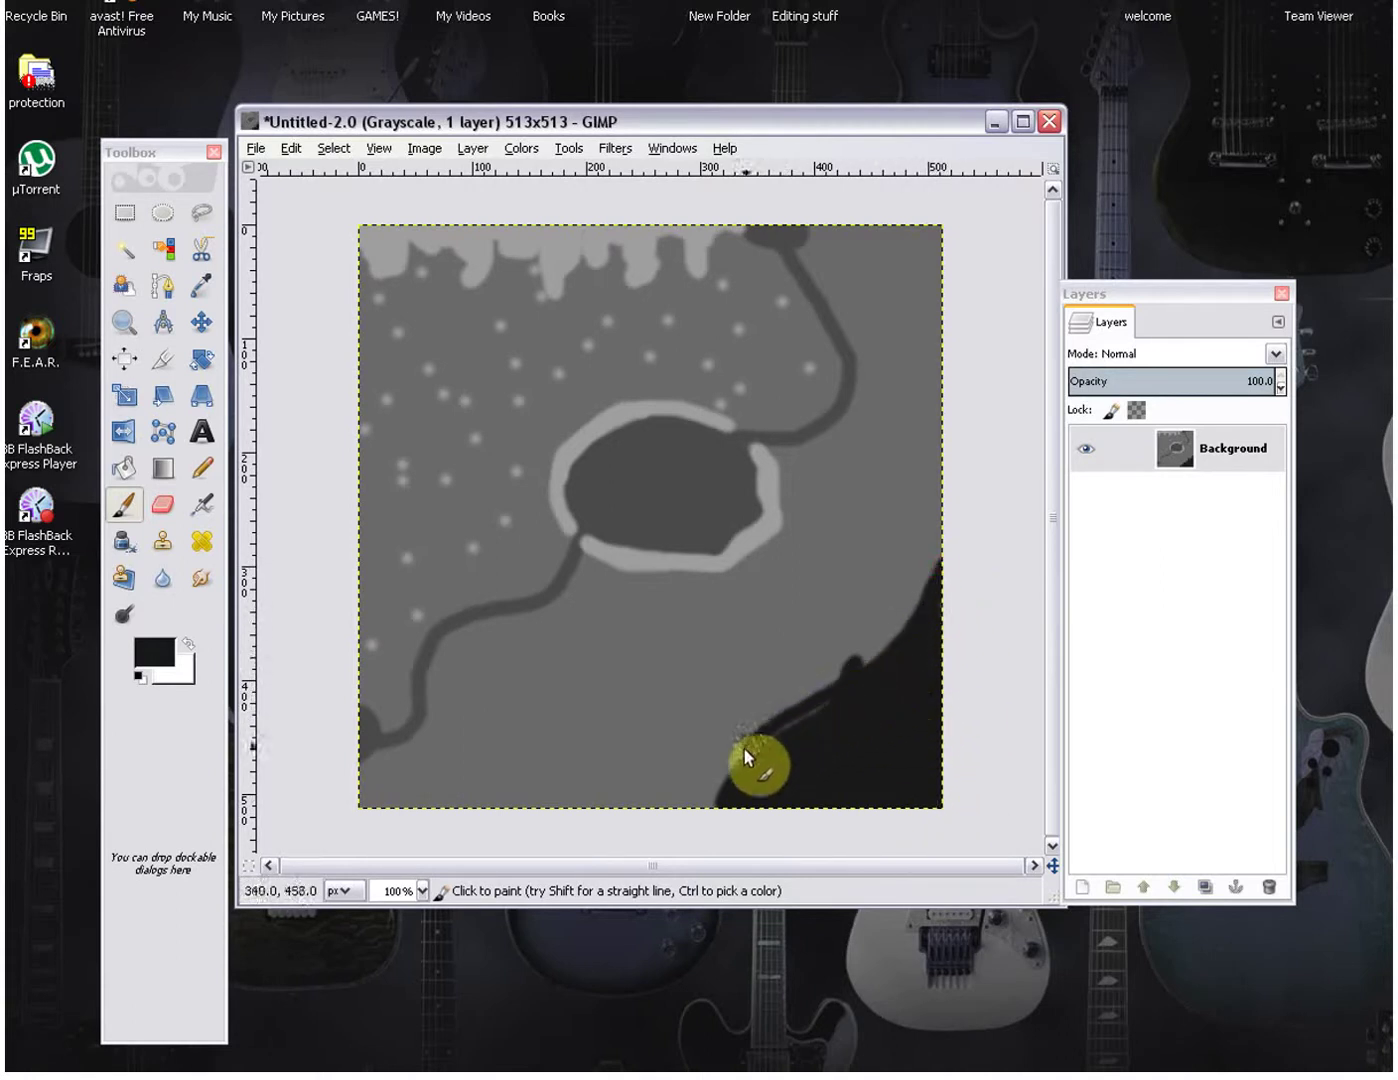
{"action": "mouse_move", "coordinate": [698, 812]}
{"action": "left_mouse_down"}
{"action": "mouse_move", "coordinate": [800, 729]}
{"action": "mouse_move", "coordinate": [766, 746]}
{"action": "mouse_move", "coordinate": [840, 707]}
{"action": "mouse_move", "coordinate": [808, 727]}
{"action": "mouse_move", "coordinate": [832, 695]}
{"action": "mouse_move", "coordinate": [752, 750]}
{"action": "mouse_move", "coordinate": [882, 662]}
{"action": "mouse_move", "coordinate": [942, 592]}
{"action": "mouse_move", "coordinate": [939, 573]}
{"action": "mouse_move", "coordinate": [895, 647]}
{"action": "mouse_move", "coordinate": [835, 680]}
{"action": "mouse_move", "coordinate": [938, 583]}
{"action": "mouse_move", "coordinate": [886, 638]}
{"action": "mouse_move", "coordinate": [877, 623]}
{"action": "left_mouse_up"}
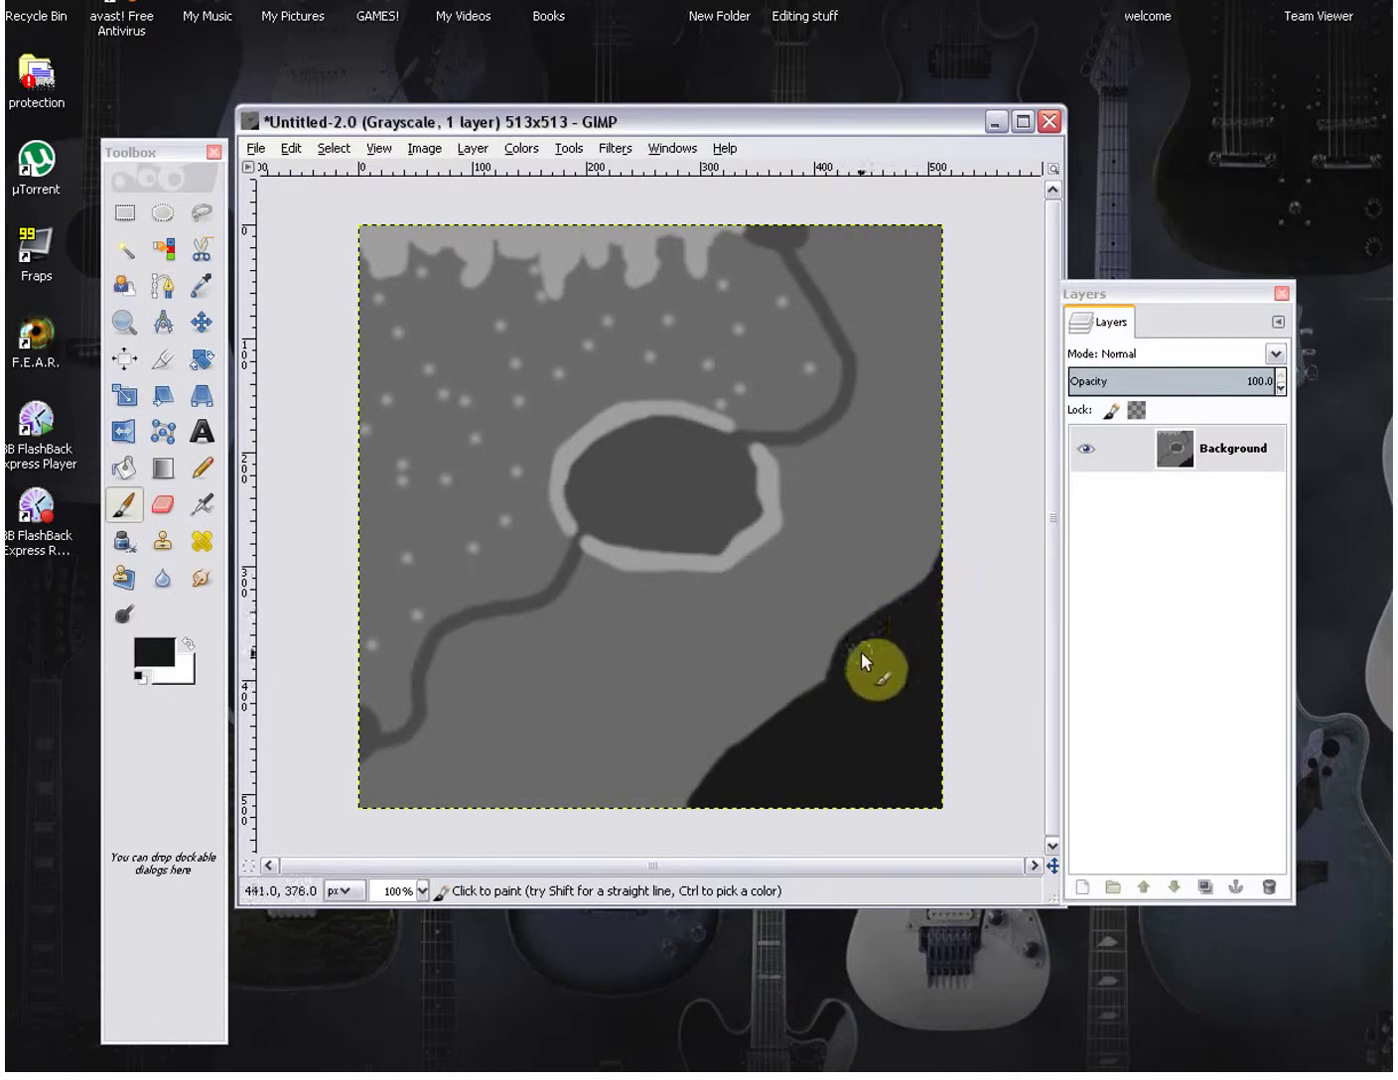
{"action": "mouse_move", "coordinate": [900, 652]}
{"action": "left_mouse_down"}
{"action": "mouse_move", "coordinate": [961, 538]}
{"action": "mouse_move", "coordinate": [862, 724]}
{"action": "left_mouse_up"}
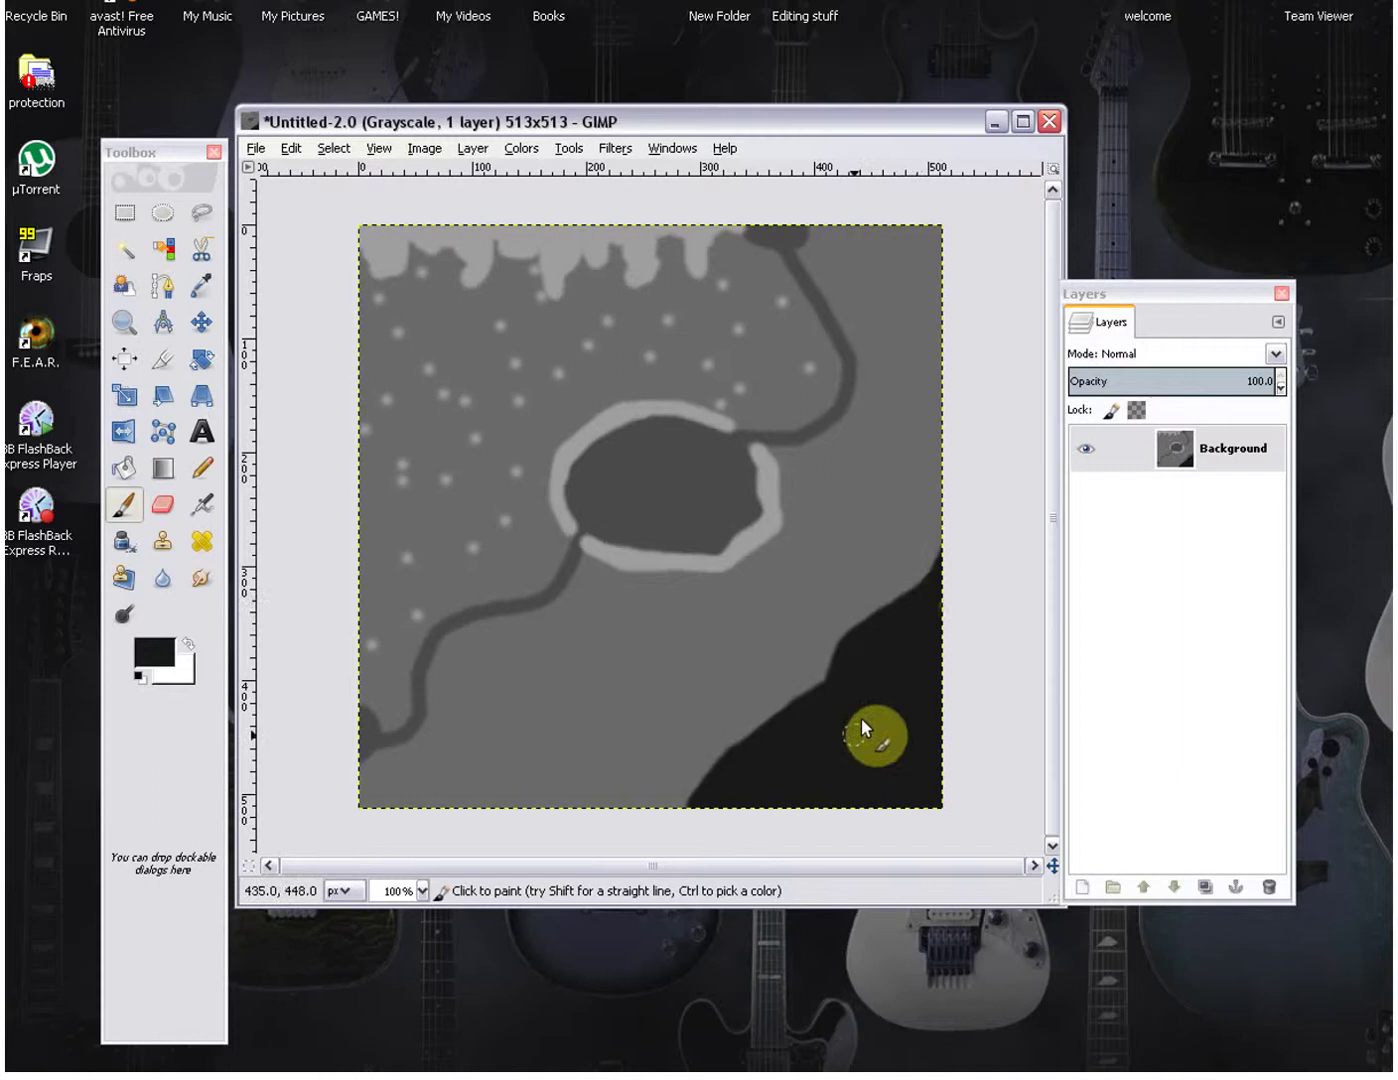
Blur the top drips, hill dots and pond rim with the Blur/Sharpen tool
{"action": "left_click", "coordinate": [163, 580]}
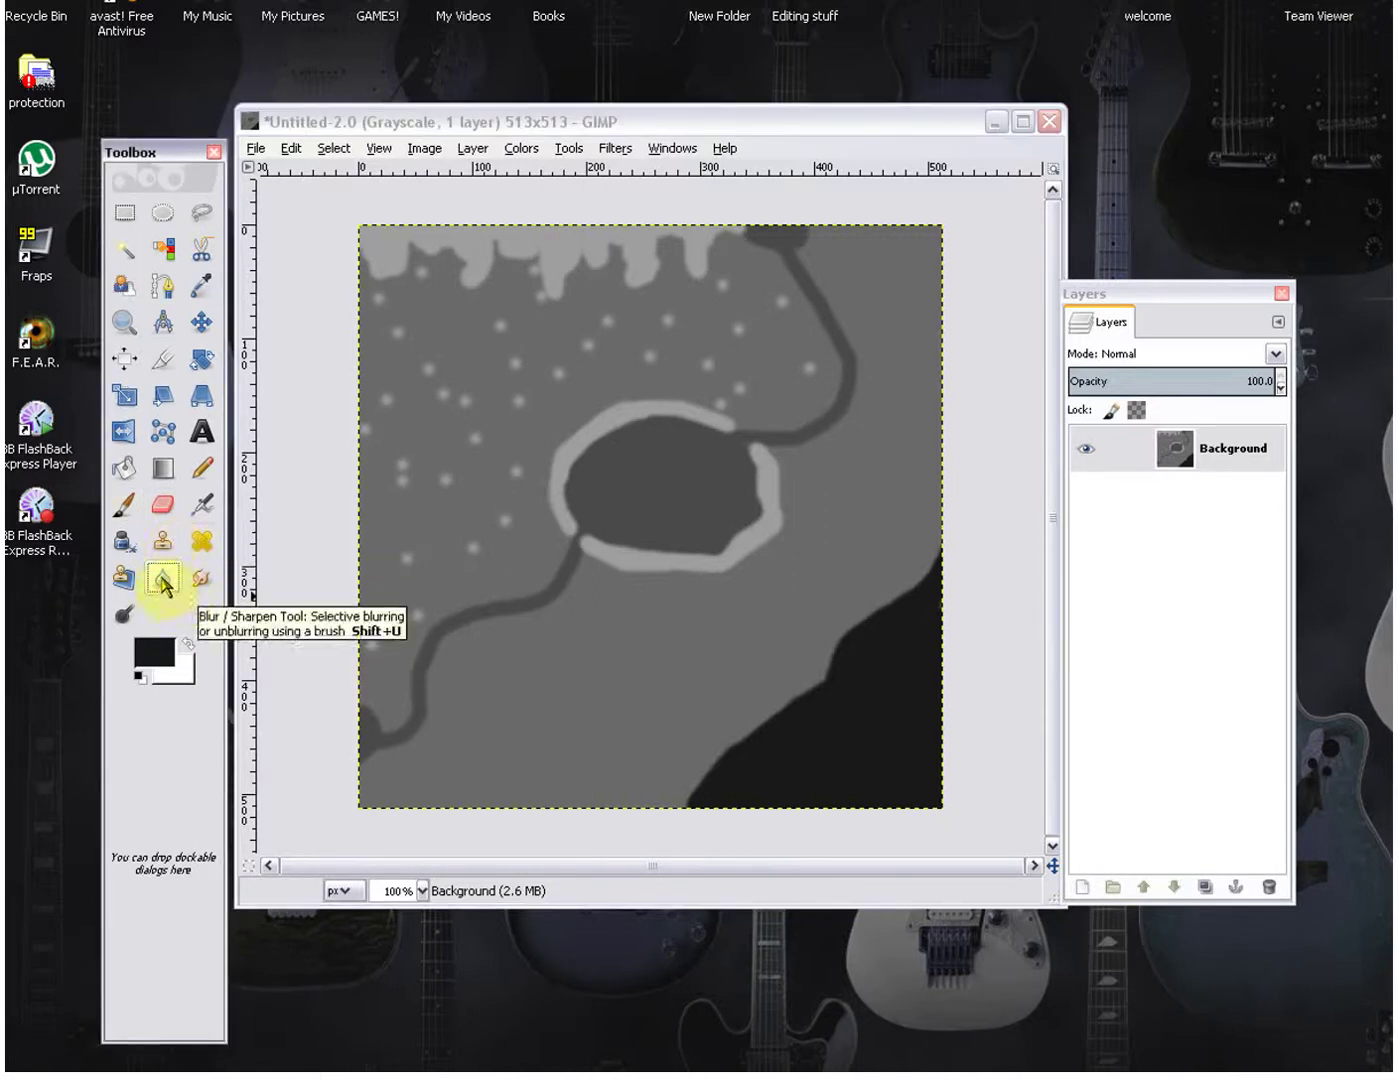
{"action": "left_click", "coordinate": [162, 580]}
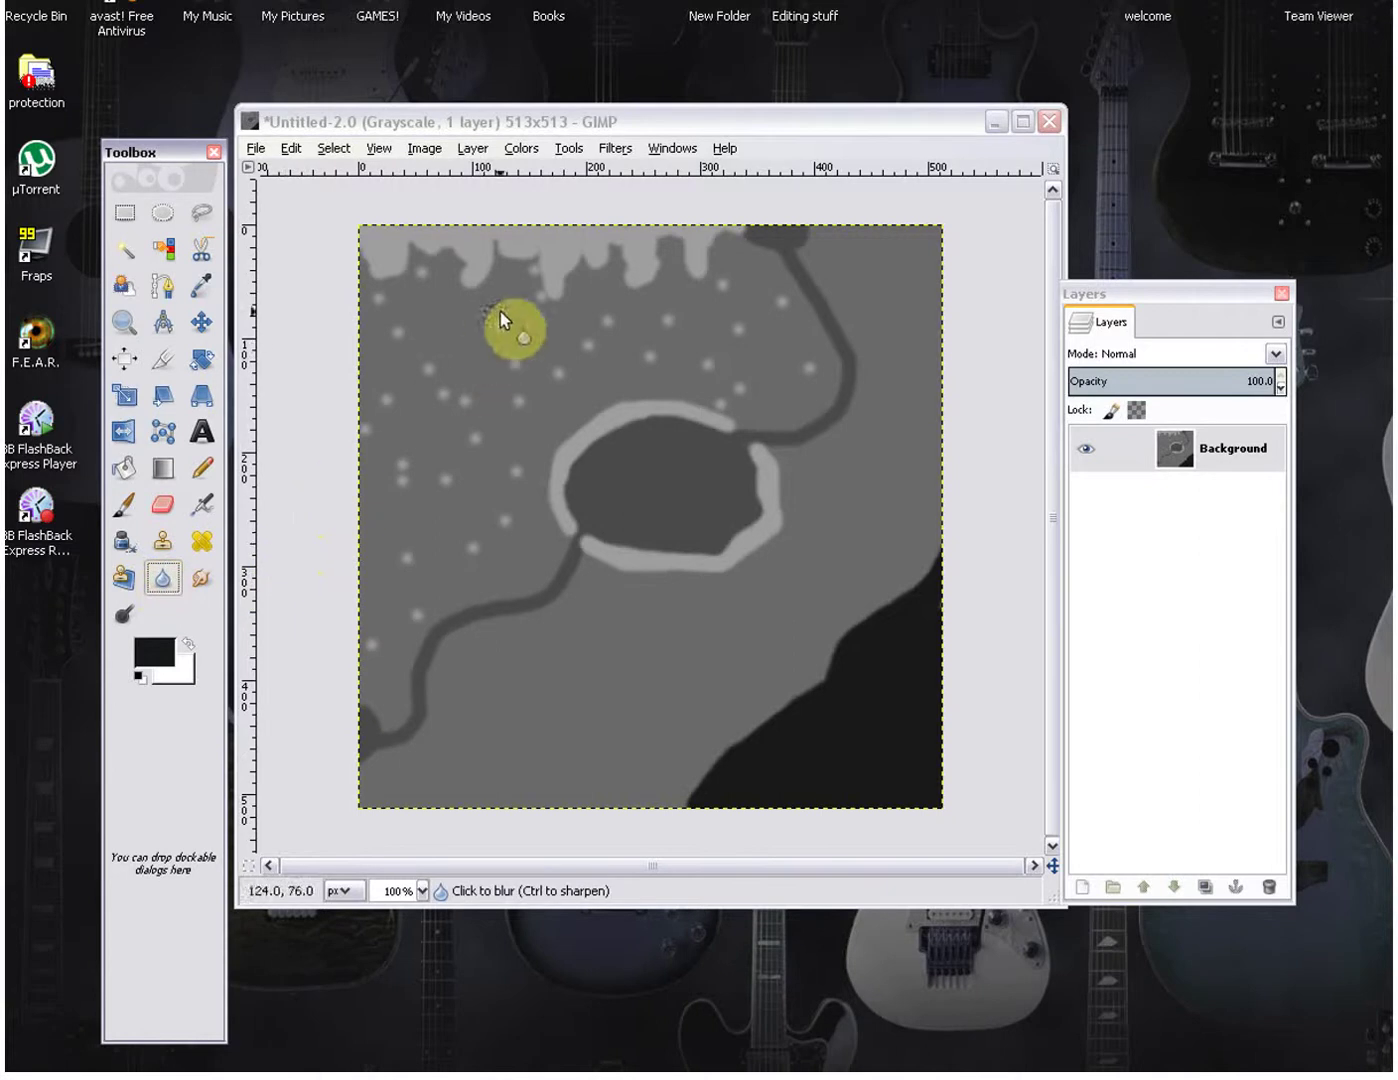
{"action": "mouse_move", "coordinate": [507, 259]}
{"action": "left_mouse_down"}
{"action": "mouse_move", "coordinate": [490, 292]}
{"action": "mouse_move", "coordinate": [498, 251]}
{"action": "mouse_move", "coordinate": [472, 304]}
{"action": "mouse_move", "coordinate": [448, 313]}
{"action": "mouse_move", "coordinate": [462, 286]}
{"action": "mouse_move", "coordinate": [433, 303]}
{"action": "mouse_move", "coordinate": [427, 279]}
{"action": "mouse_move", "coordinate": [350, 268]}
{"action": "mouse_move", "coordinate": [343, 292]}
{"action": "mouse_move", "coordinate": [460, 245]}
{"action": "mouse_move", "coordinate": [386, 313]}
{"action": "mouse_move", "coordinate": [526, 241]}
{"action": "mouse_move", "coordinate": [388, 345]}
{"action": "mouse_move", "coordinate": [559, 250]}
{"action": "mouse_move", "coordinate": [503, 234]}
{"action": "mouse_move", "coordinate": [627, 263]}
{"action": "mouse_move", "coordinate": [577, 295]}
{"action": "mouse_move", "coordinate": [479, 316]}
{"action": "mouse_move", "coordinate": [517, 313]}
{"action": "mouse_move", "coordinate": [590, 265]}
{"action": "mouse_move", "coordinate": [536, 278]}
{"action": "mouse_move", "coordinate": [704, 229]}
{"action": "mouse_move", "coordinate": [548, 272]}
{"action": "mouse_move", "coordinate": [681, 279]}
{"action": "mouse_move", "coordinate": [593, 282]}
{"action": "mouse_move", "coordinate": [556, 302]}
{"action": "mouse_move", "coordinate": [700, 210]}
{"action": "mouse_move", "coordinate": [597, 226]}
{"action": "mouse_move", "coordinate": [814, 224]}
{"action": "mouse_move", "coordinate": [580, 263]}
{"action": "mouse_move", "coordinate": [801, 220]}
{"action": "mouse_move", "coordinate": [761, 242]}
{"action": "mouse_move", "coordinate": [735, 221]}
{"action": "mouse_move", "coordinate": [881, 233]}
{"action": "mouse_move", "coordinate": [791, 219]}
{"action": "mouse_move", "coordinate": [845, 363]}
{"action": "mouse_move", "coordinate": [835, 410]}
{"action": "mouse_move", "coordinate": [713, 431]}
{"action": "mouse_move", "coordinate": [848, 352]}
{"action": "mouse_move", "coordinate": [765, 243]}
{"action": "mouse_move", "coordinate": [854, 394]}
{"action": "mouse_move", "coordinate": [826, 254]}
{"action": "mouse_move", "coordinate": [880, 394]}
{"action": "mouse_move", "coordinate": [870, 474]}
{"action": "mouse_move", "coordinate": [859, 414]}
{"action": "mouse_move", "coordinate": [763, 441]}
{"action": "mouse_move", "coordinate": [717, 475]}
{"action": "mouse_move", "coordinate": [642, 474]}
{"action": "mouse_move", "coordinate": [790, 378]}
{"action": "mouse_move", "coordinate": [637, 389]}
{"action": "mouse_move", "coordinate": [791, 393]}
{"action": "mouse_move", "coordinate": [761, 326]}
{"action": "mouse_move", "coordinate": [853, 307]}
{"action": "mouse_move", "coordinate": [588, 394]}
{"action": "mouse_move", "coordinate": [314, 426]}
{"action": "mouse_move", "coordinate": [436, 331]}
{"action": "mouse_move", "coordinate": [469, 386]}
{"action": "mouse_move", "coordinate": [356, 501]}
{"action": "mouse_move", "coordinate": [433, 555]}
{"action": "mouse_move", "coordinate": [402, 622]}
{"action": "mouse_move", "coordinate": [361, 630]}
{"action": "mouse_move", "coordinate": [496, 618]}
{"action": "mouse_move", "coordinate": [510, 648]}
{"action": "mouse_move", "coordinate": [436, 745]}
{"action": "mouse_move", "coordinate": [369, 755]}
{"action": "mouse_move", "coordinate": [390, 665]}
{"action": "mouse_move", "coordinate": [303, 706]}
{"action": "mouse_move", "coordinate": [500, 635]}
{"action": "mouse_move", "coordinate": [565, 446]}
{"action": "mouse_move", "coordinate": [606, 417]}
{"action": "mouse_move", "coordinate": [724, 403]}
{"action": "mouse_move", "coordinate": [821, 416]}
{"action": "mouse_move", "coordinate": [604, 433]}
{"action": "mouse_move", "coordinate": [550, 504]}
{"action": "mouse_move", "coordinate": [583, 539]}
{"action": "mouse_move", "coordinate": [748, 538]}
{"action": "left_mouse_up"}
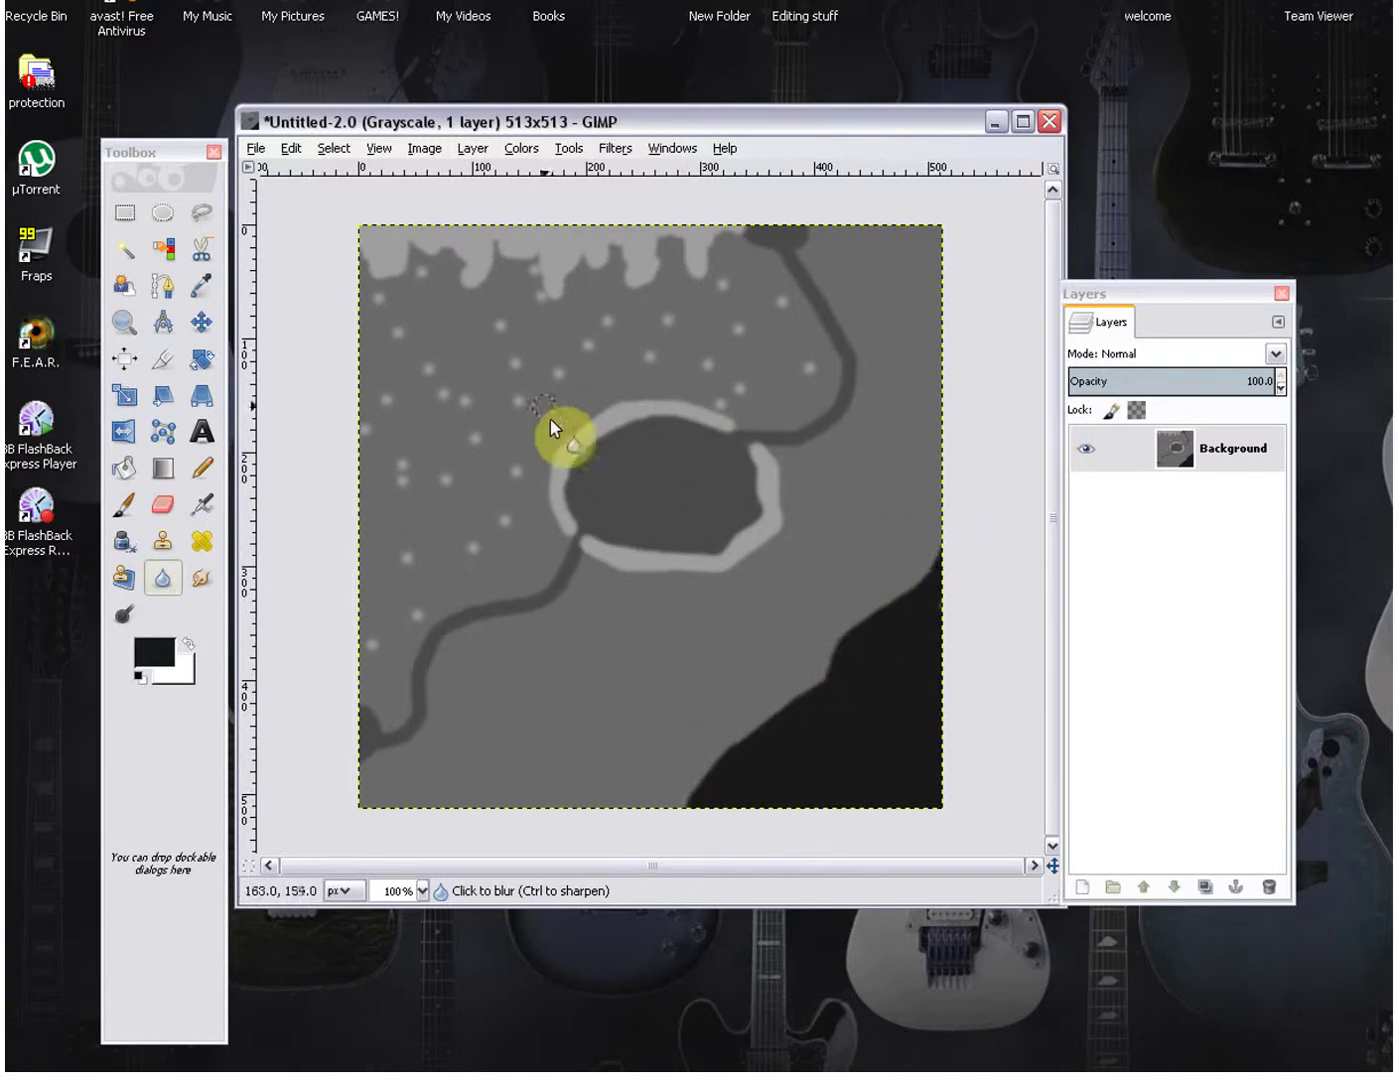
{"action": "left_click", "coordinate": [551, 350]}
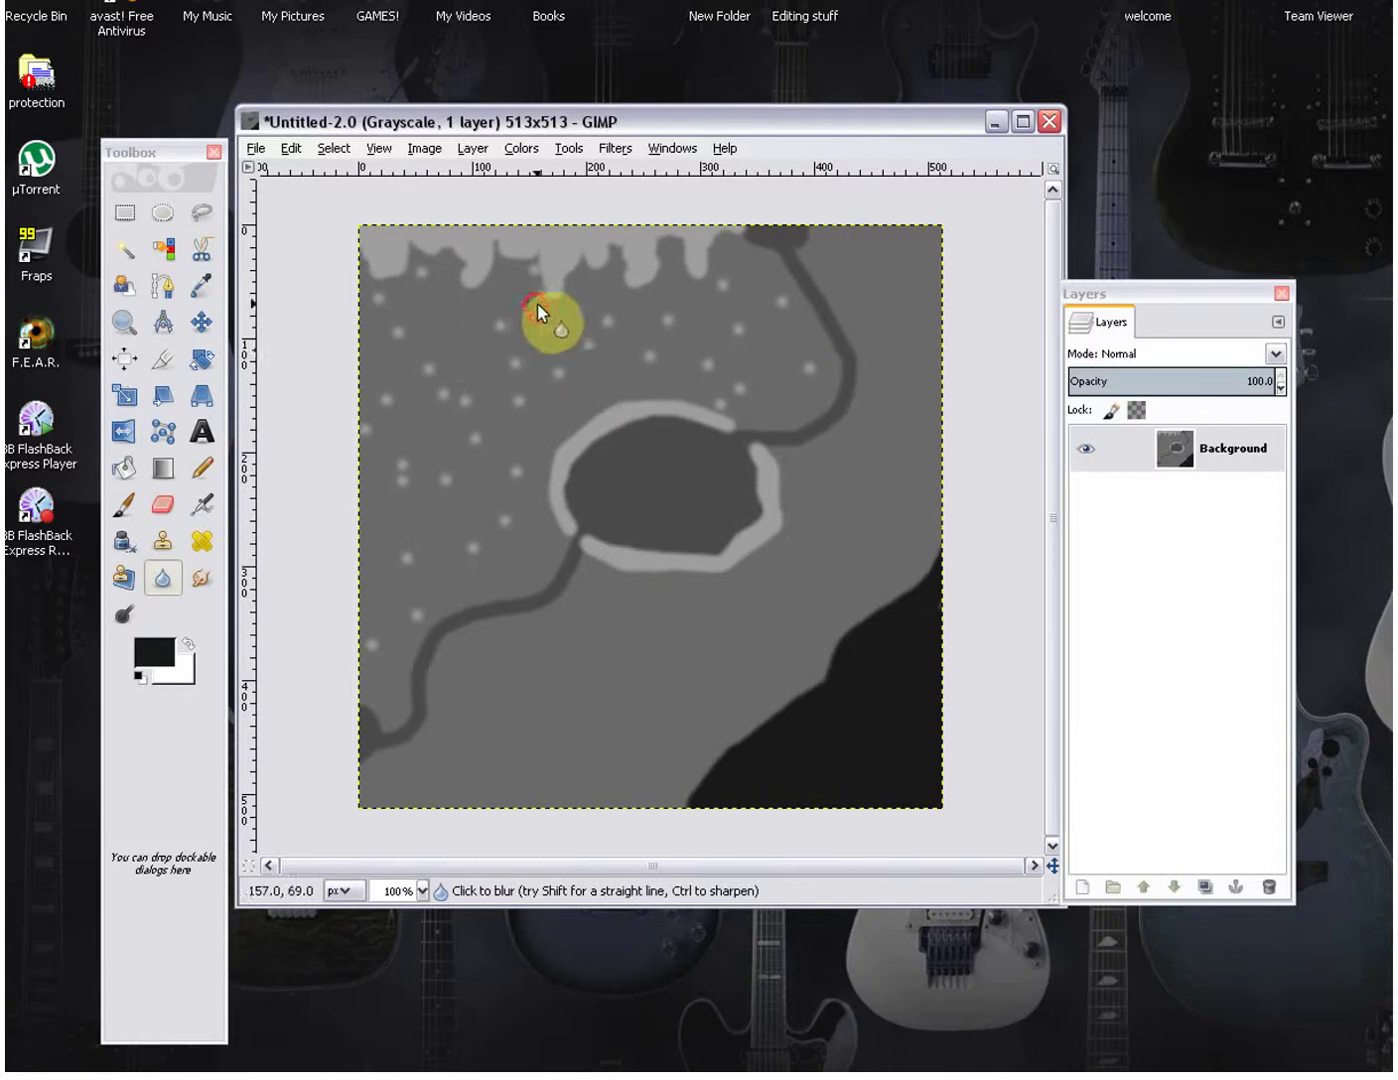
{"action": "left_click", "coordinate": [548, 468]}
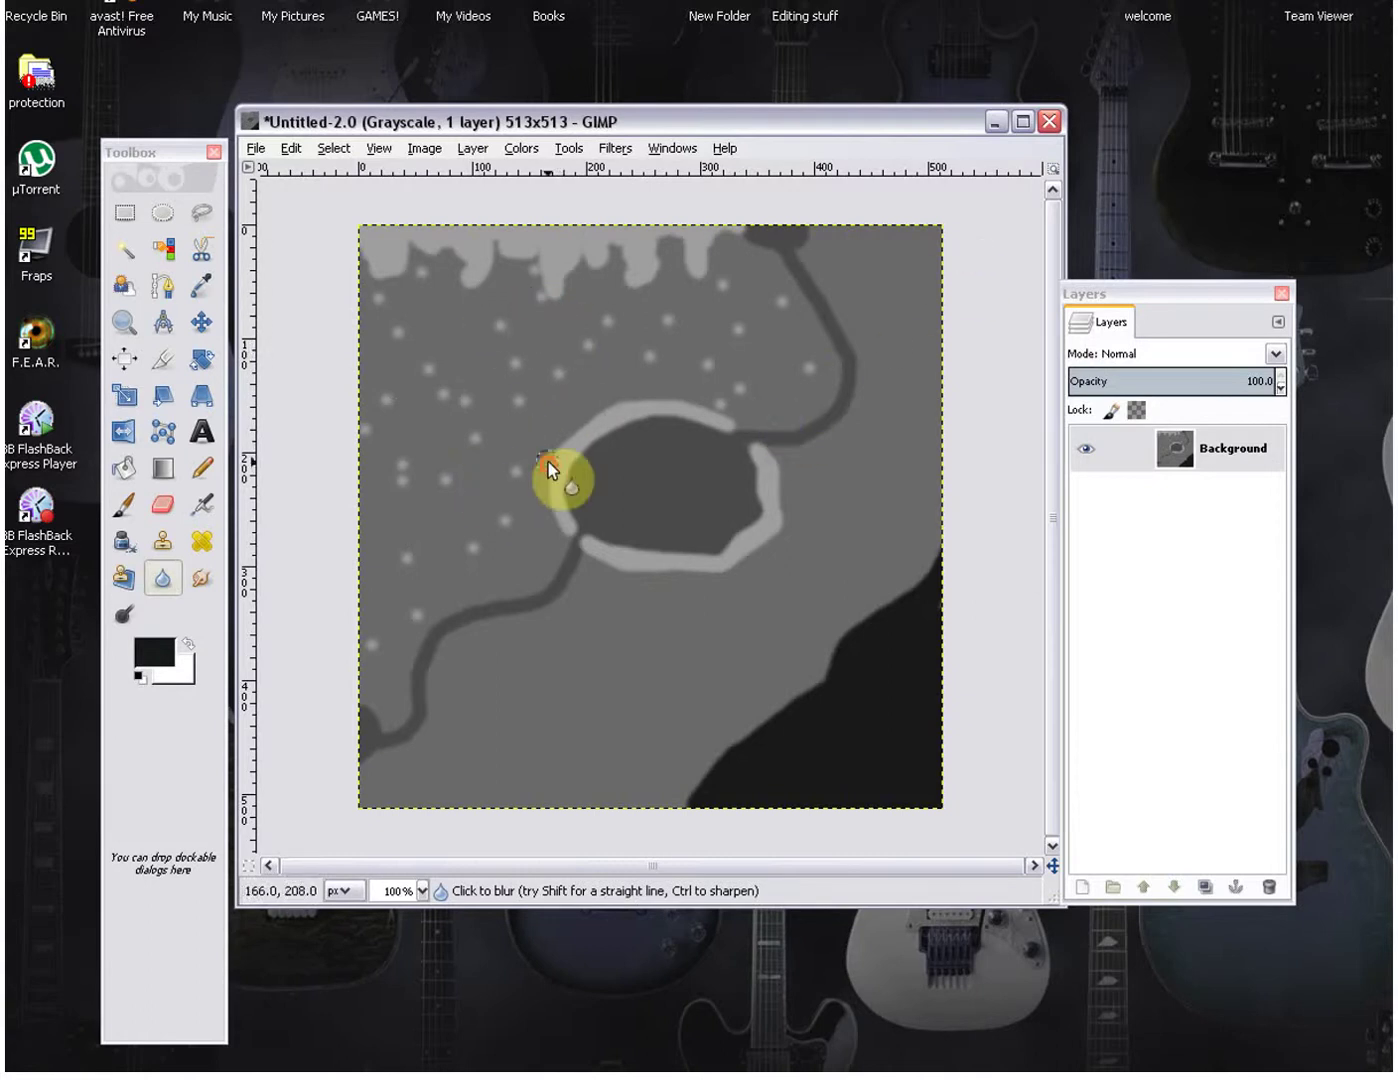
{"action": "left_click", "coordinate": [258, 148]}
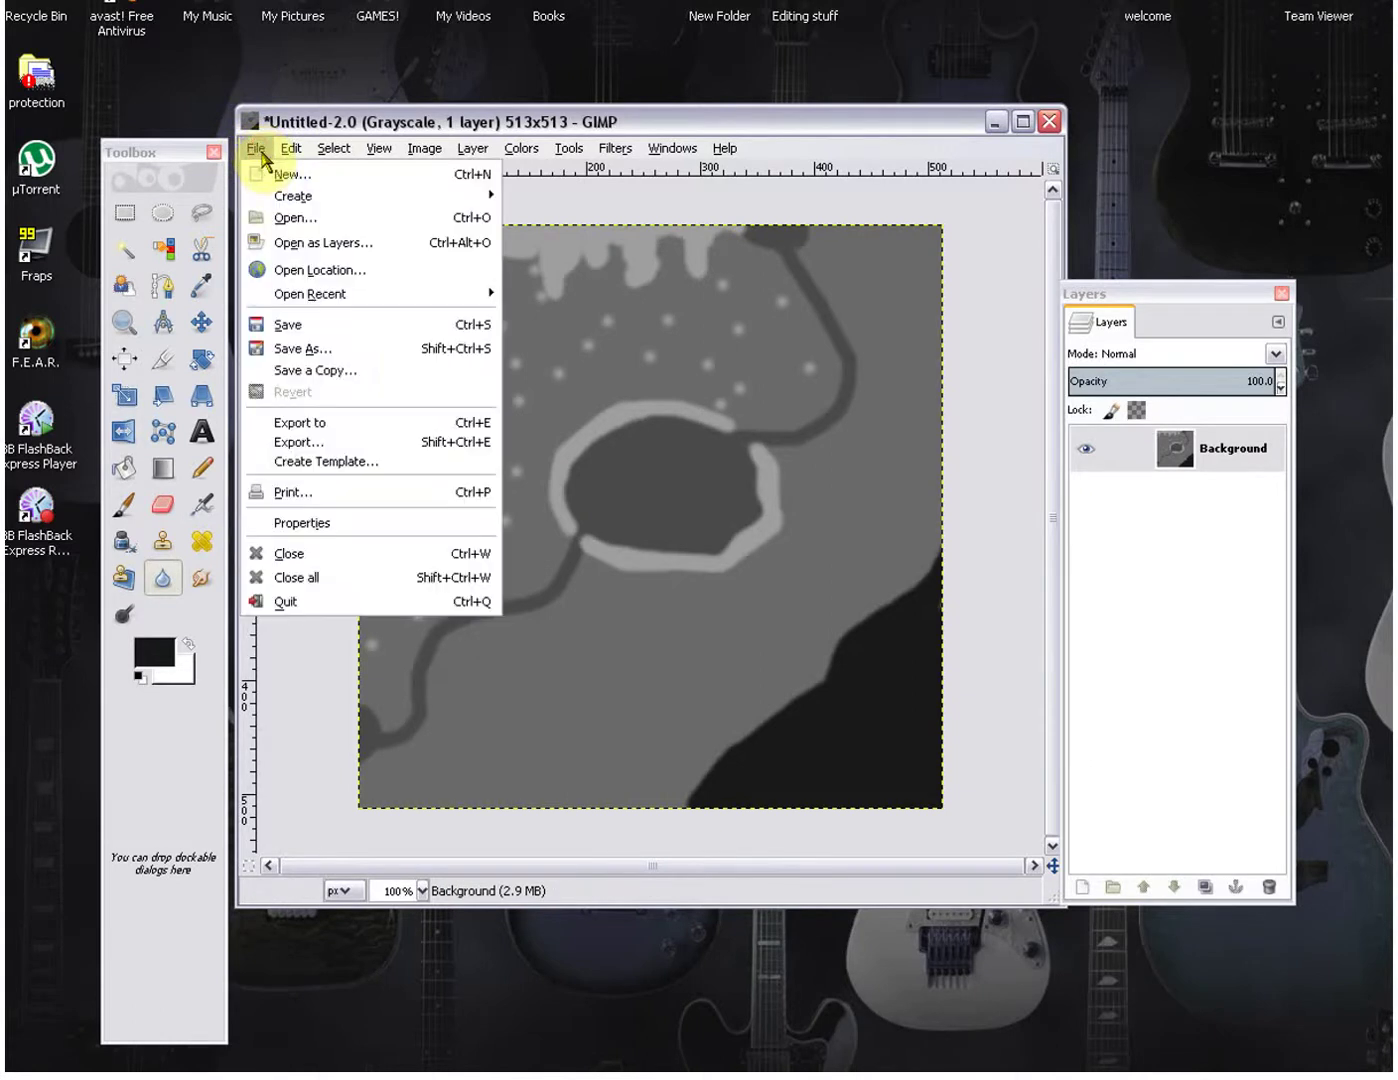
Open the Export Image dialog and begin naming the file TestTerrain
{"action": "left_click", "coordinate": [369, 444]}
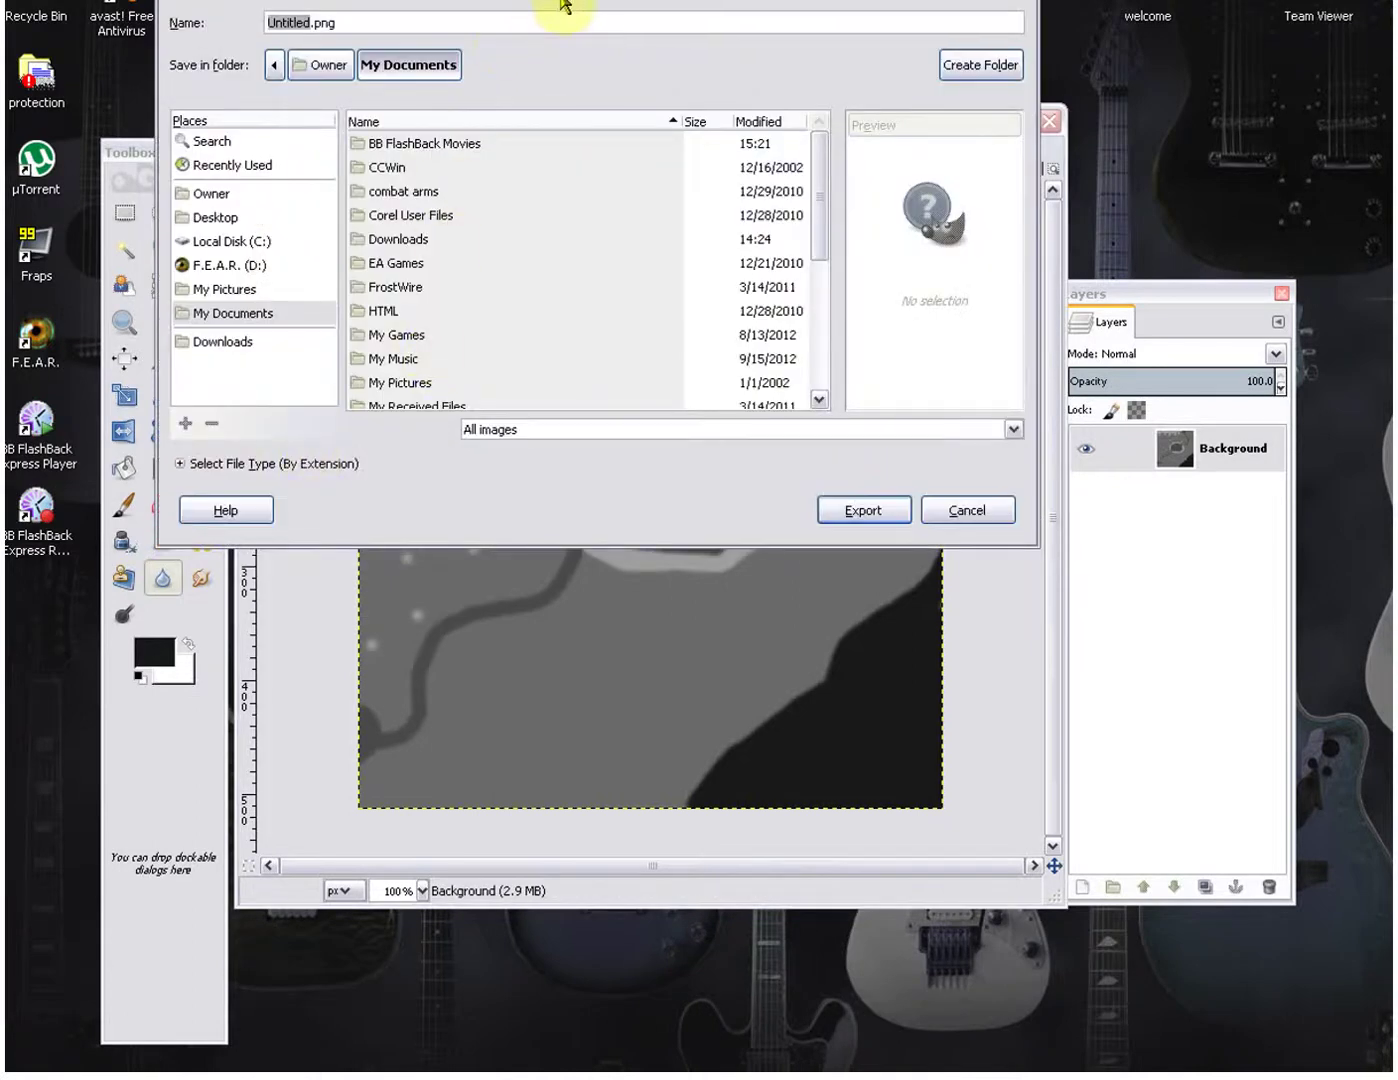
{"action": "left_click_drag", "start_coordinate": [565, 6], "coordinate": [614, 231]}
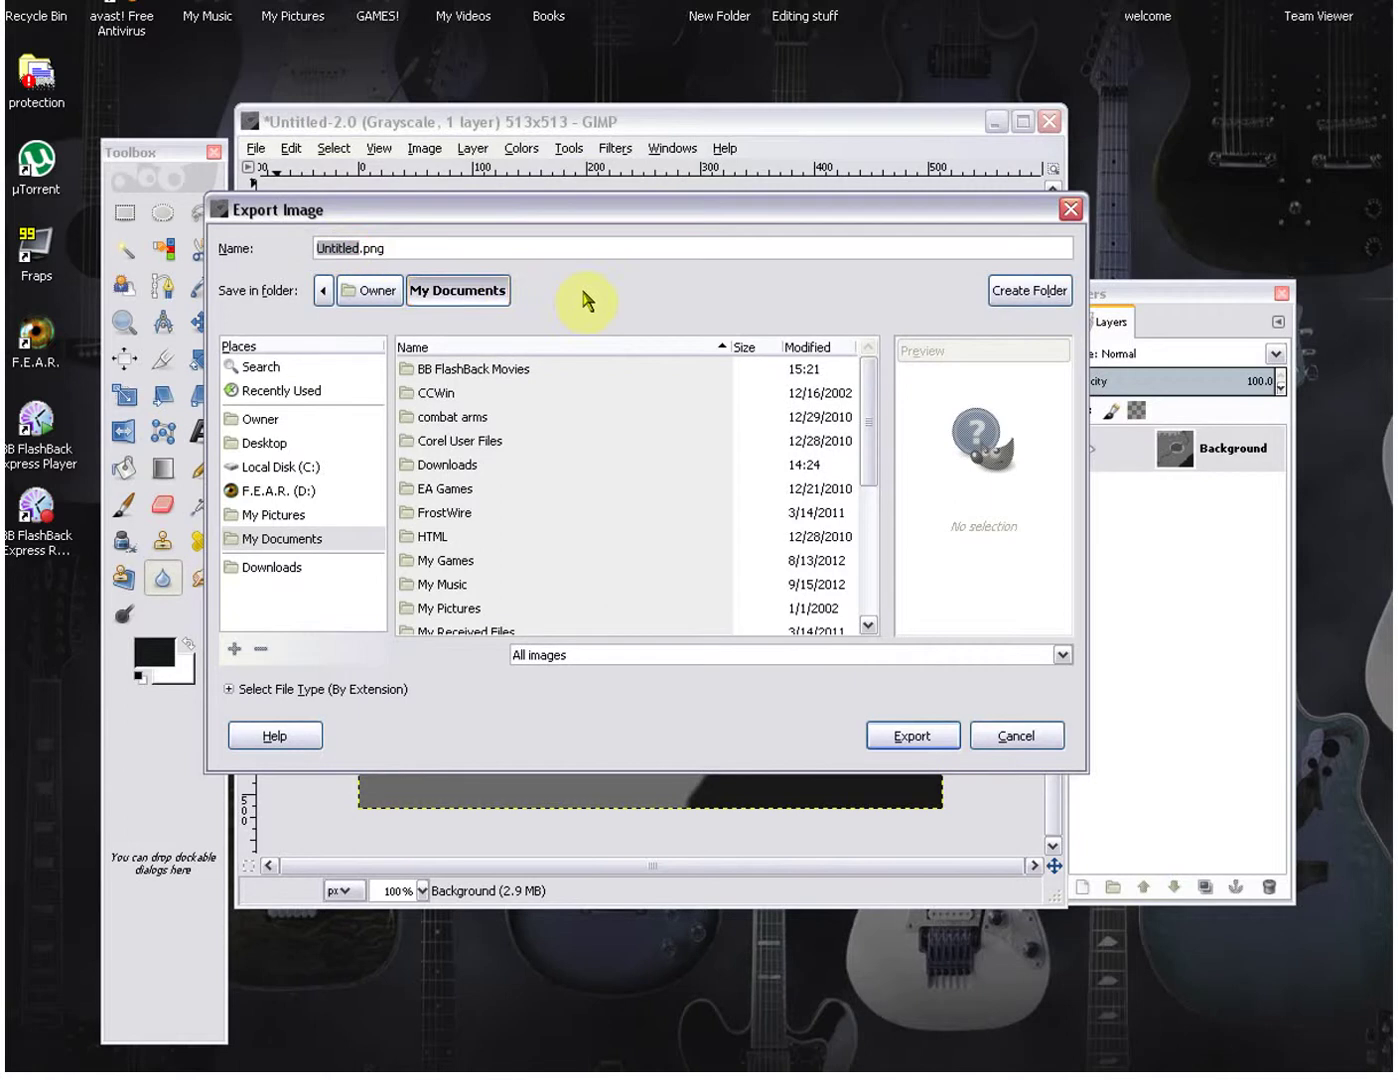
{"action": "type", "text": "TestTerrain"}
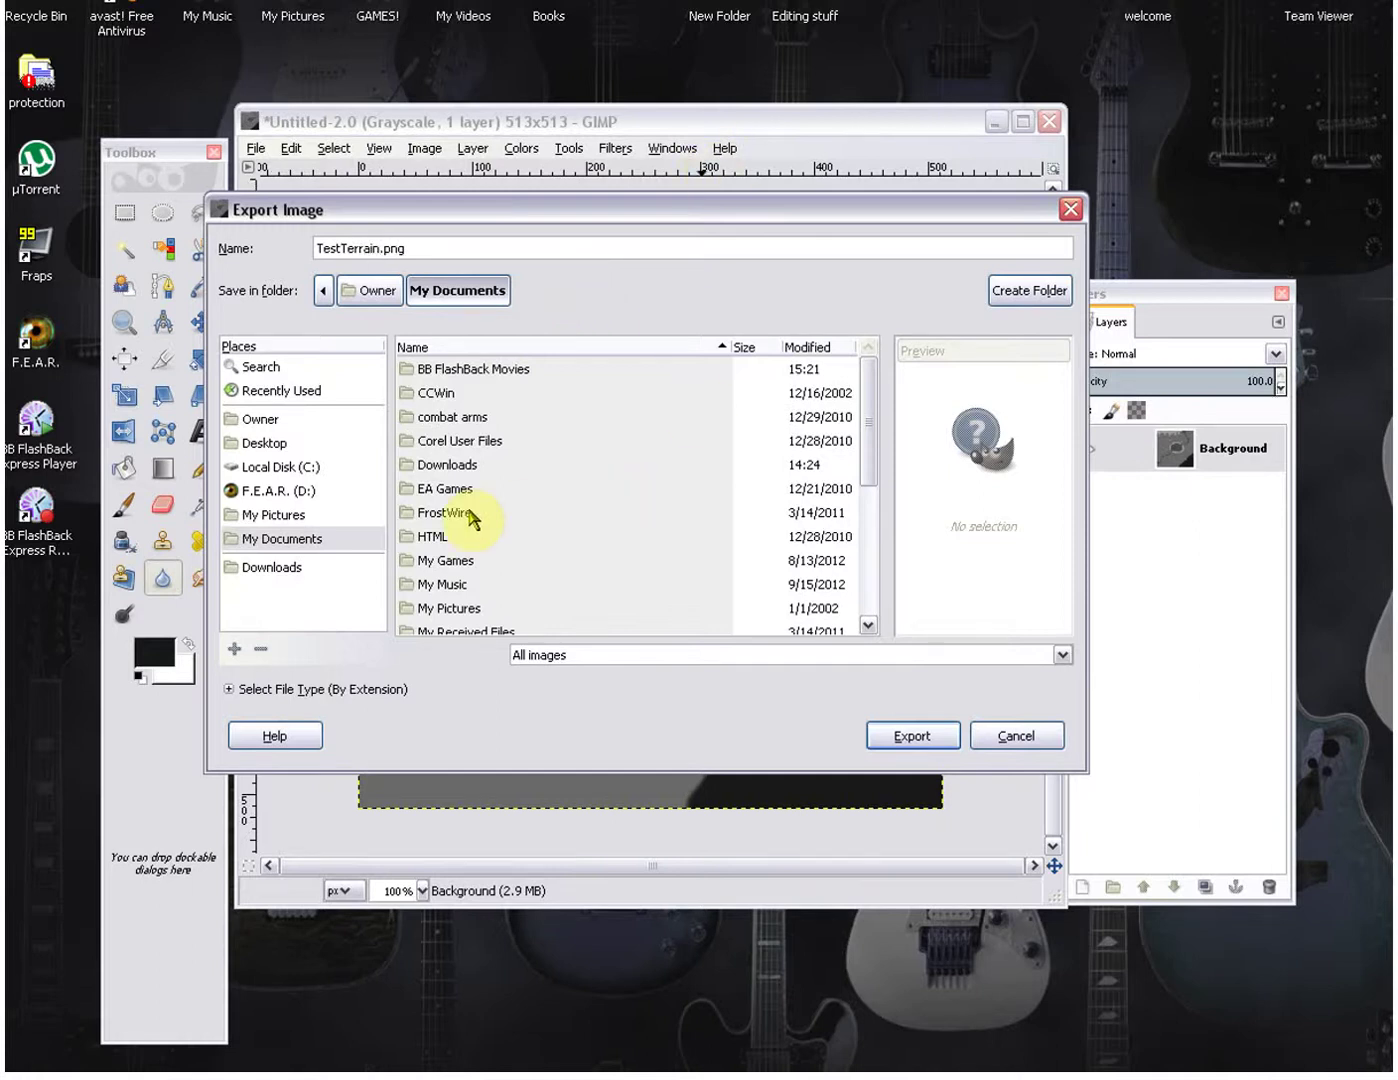
Set the save folder to C: FeralHeart/media/terrains and select the .png file extension
{"action": "left_click", "coordinate": [305, 467]}
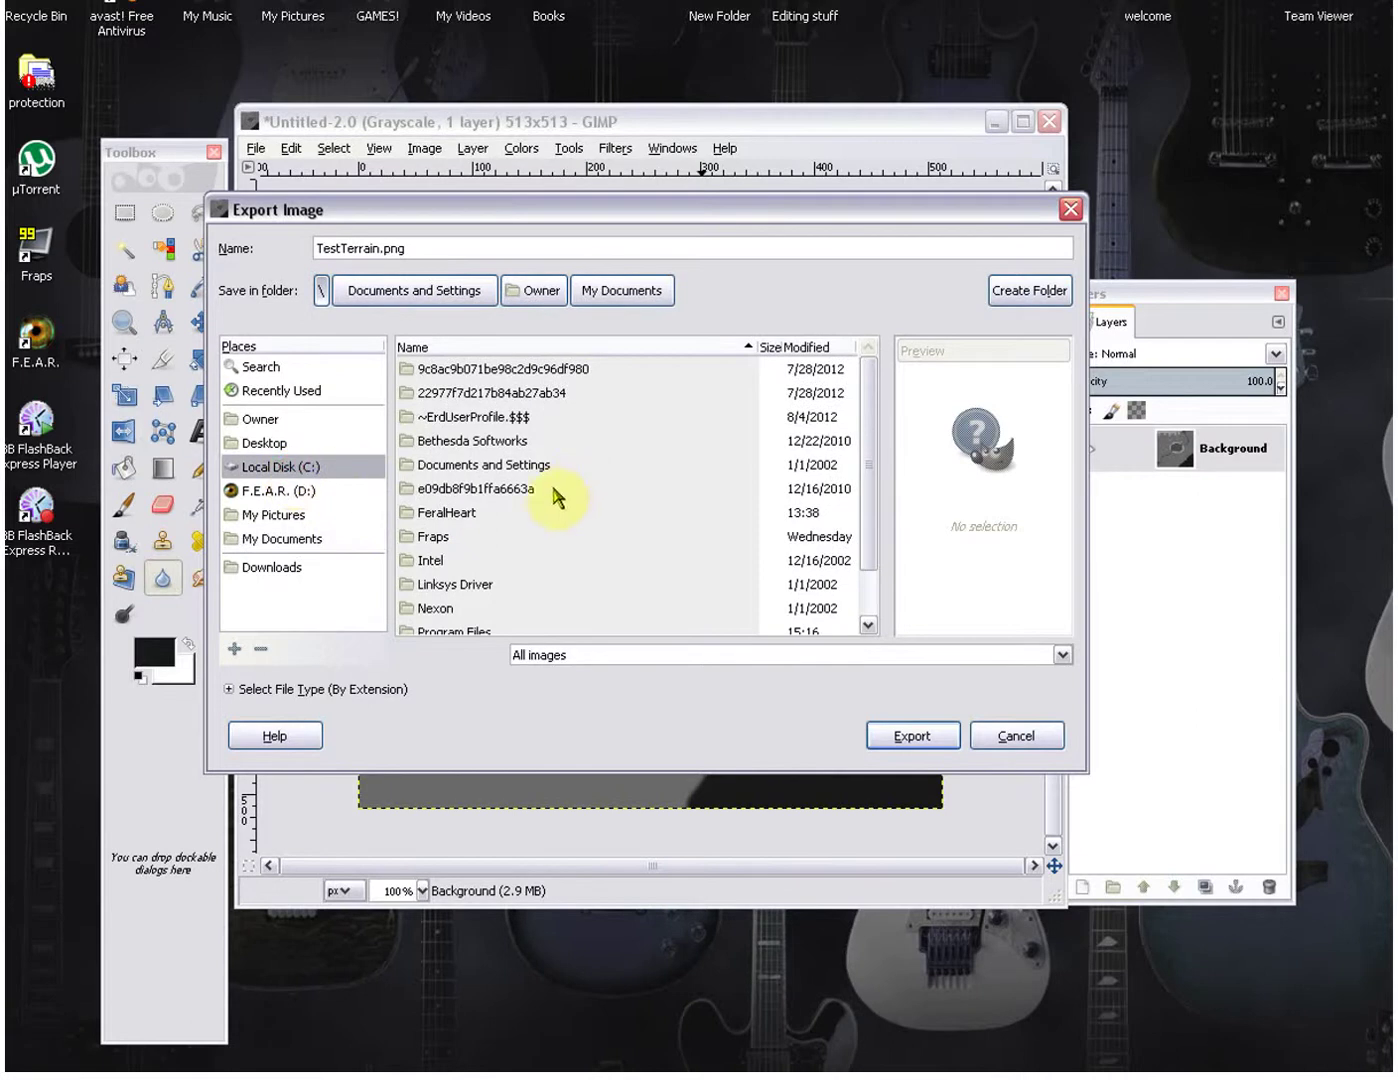
{"action": "double_click", "coordinate": [488, 516]}
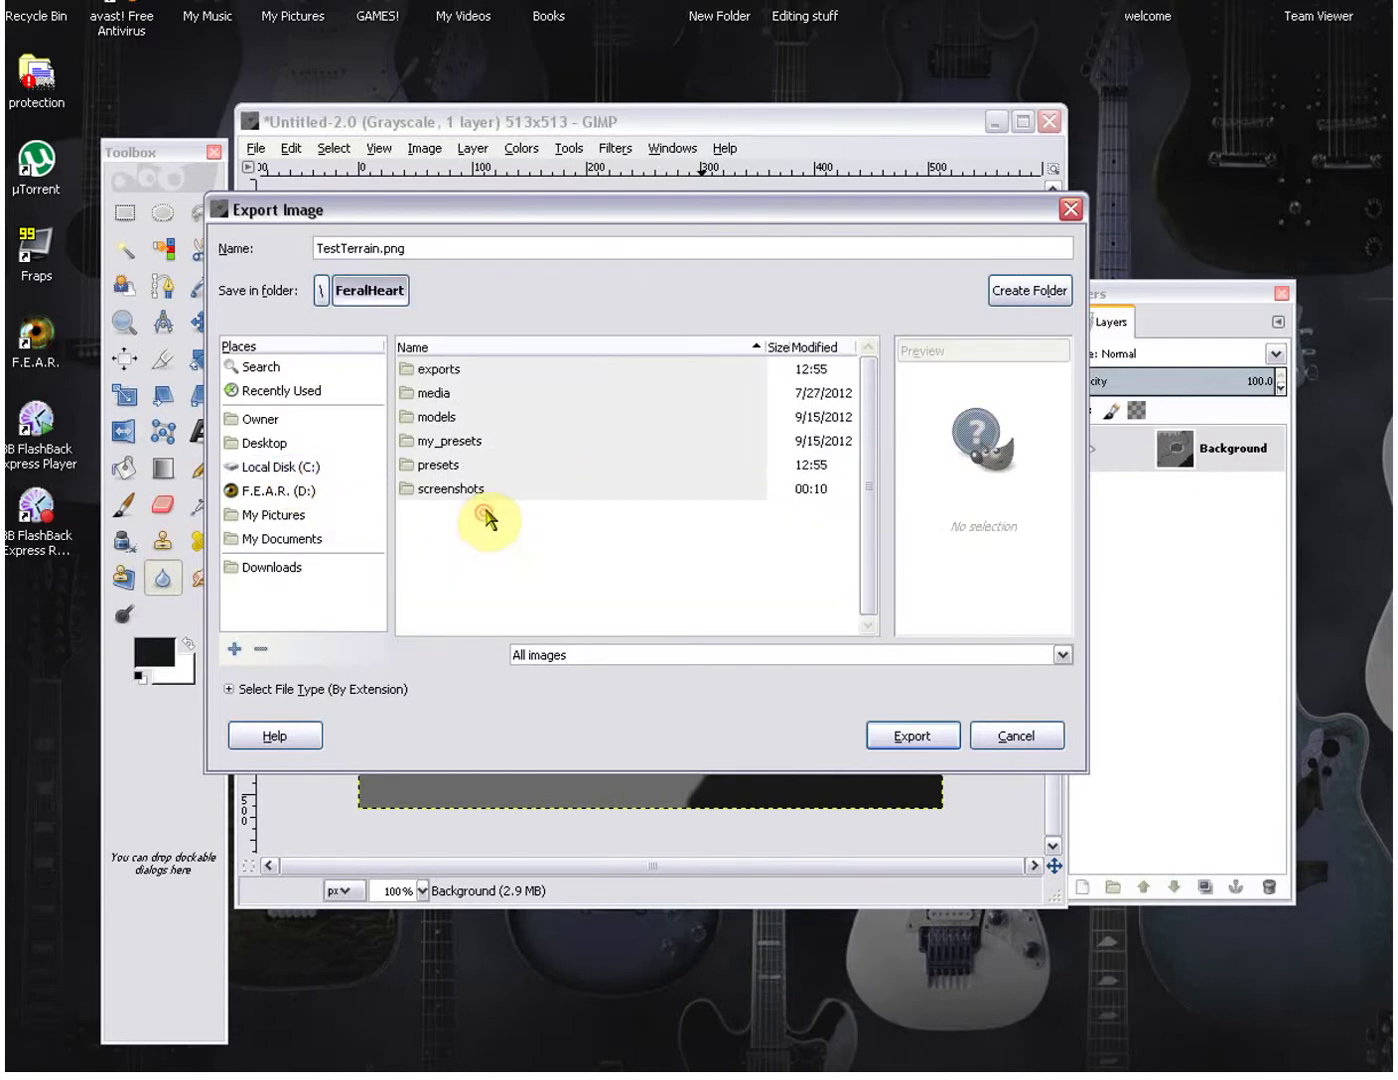
{"action": "double_click", "coordinate": [447, 398]}
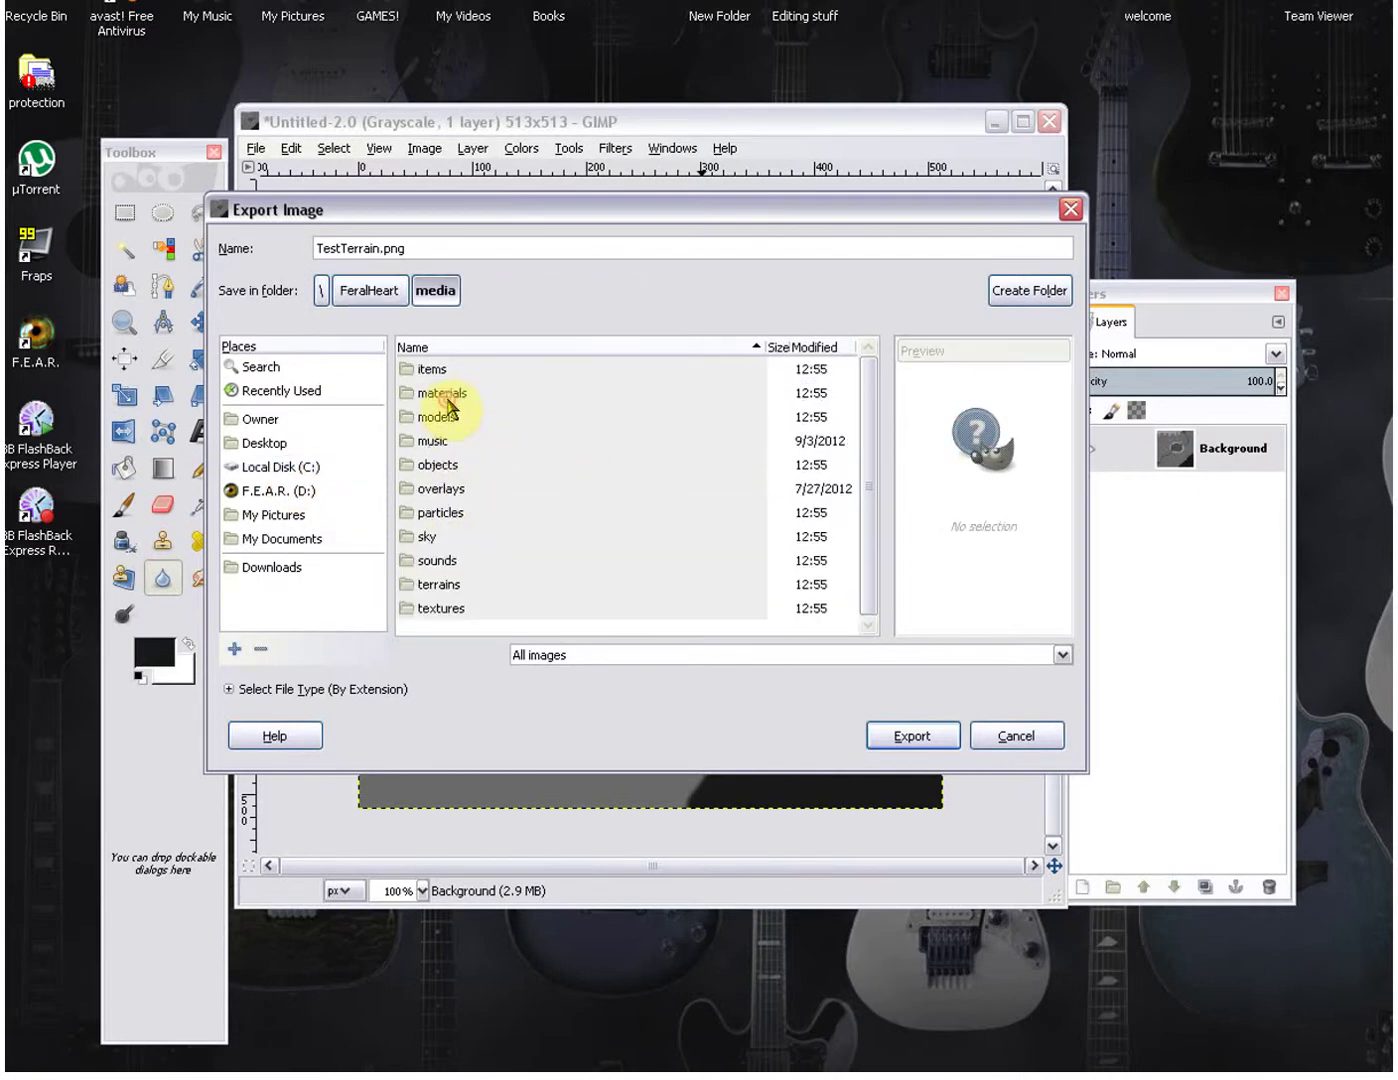
{"action": "double_click", "coordinate": [448, 587]}
{"action": "scroll", "coordinate": [558, 515], "scroll_direction": "down", "scroll_amount": 1}
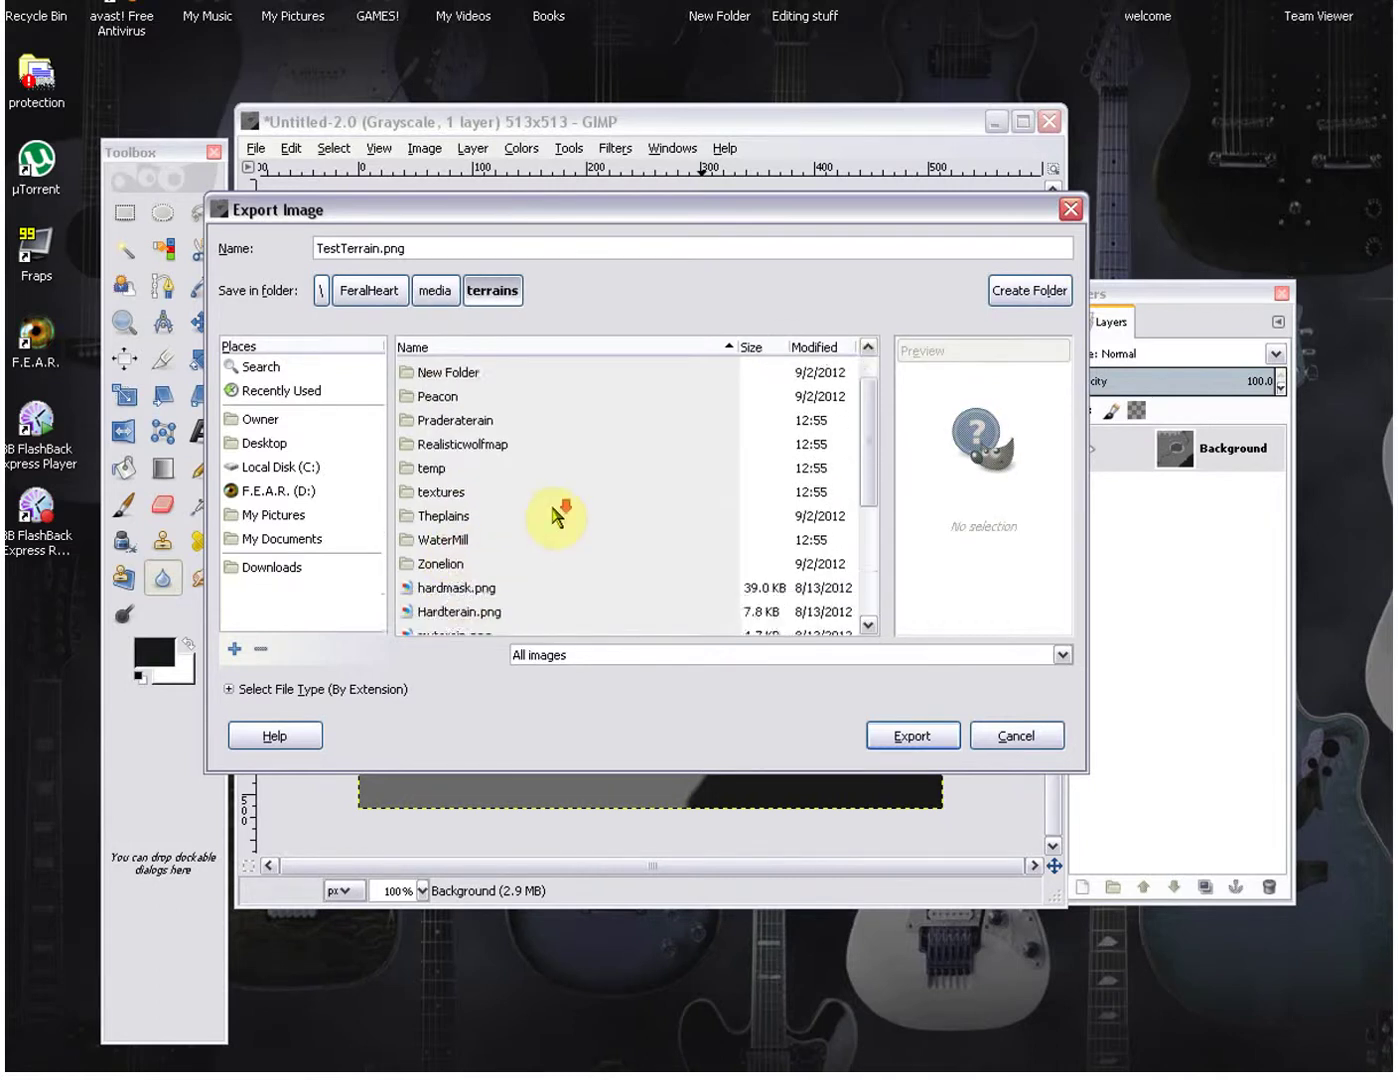
{"action": "scroll", "coordinate": [558, 515], "scroll_direction": "down", "scroll_amount": 3}
{"action": "scroll", "coordinate": [558, 516], "scroll_direction": "down", "scroll_amount": 2}
{"action": "scroll", "coordinate": [558, 516], "scroll_direction": "up", "scroll_amount": 2}
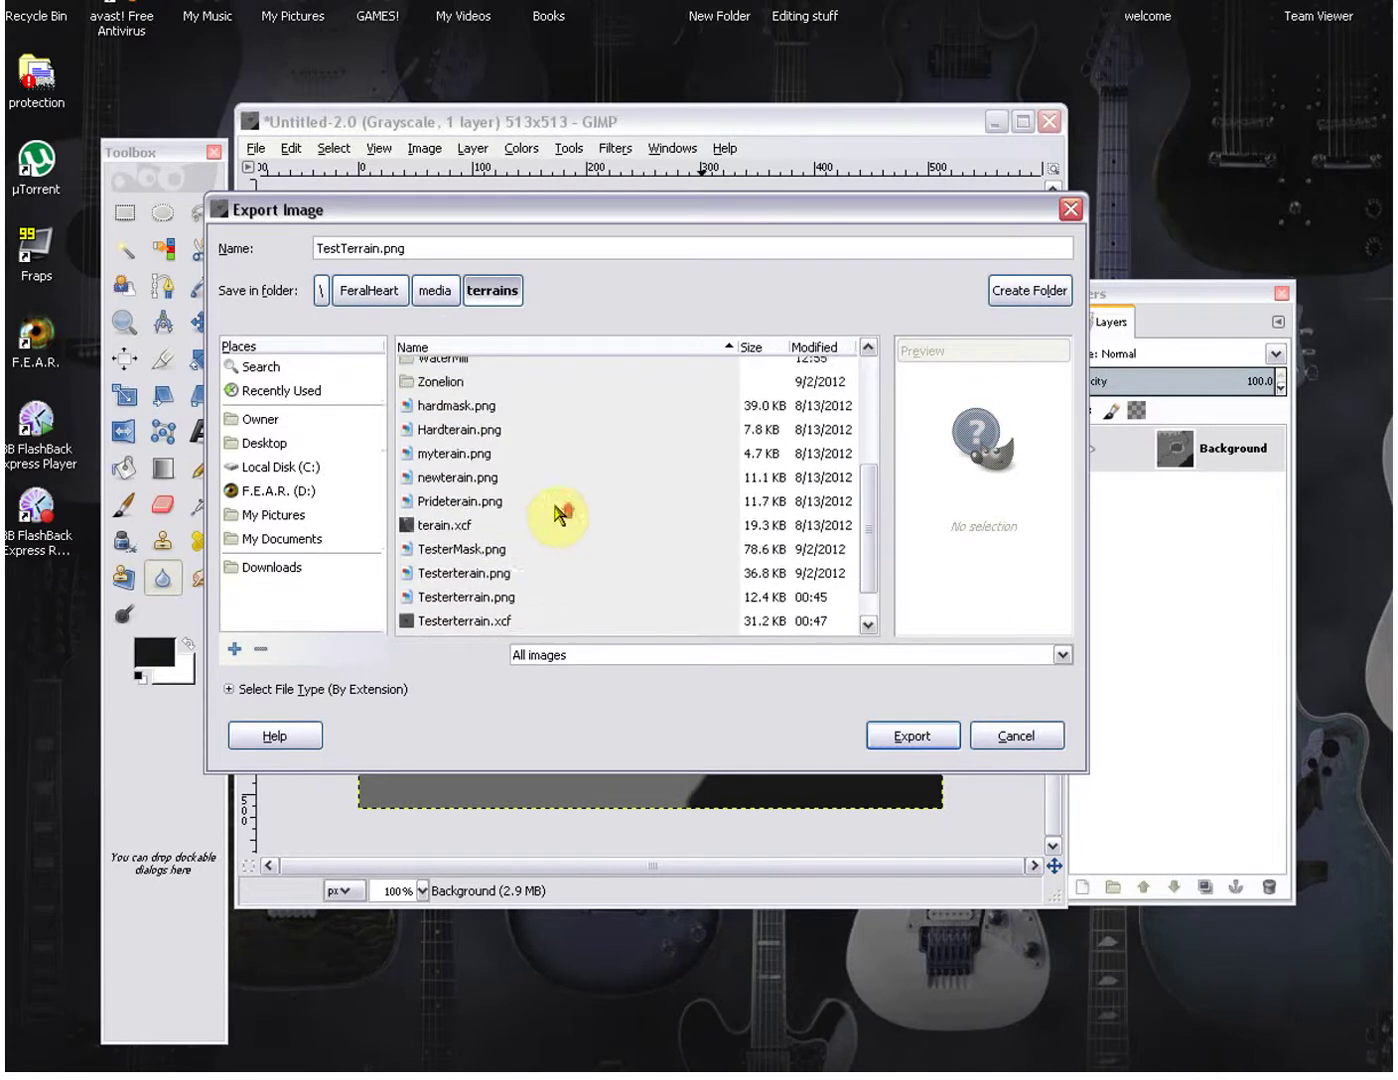
{"action": "scroll", "coordinate": [565, 530], "scroll_direction": "down", "scroll_amount": 1}
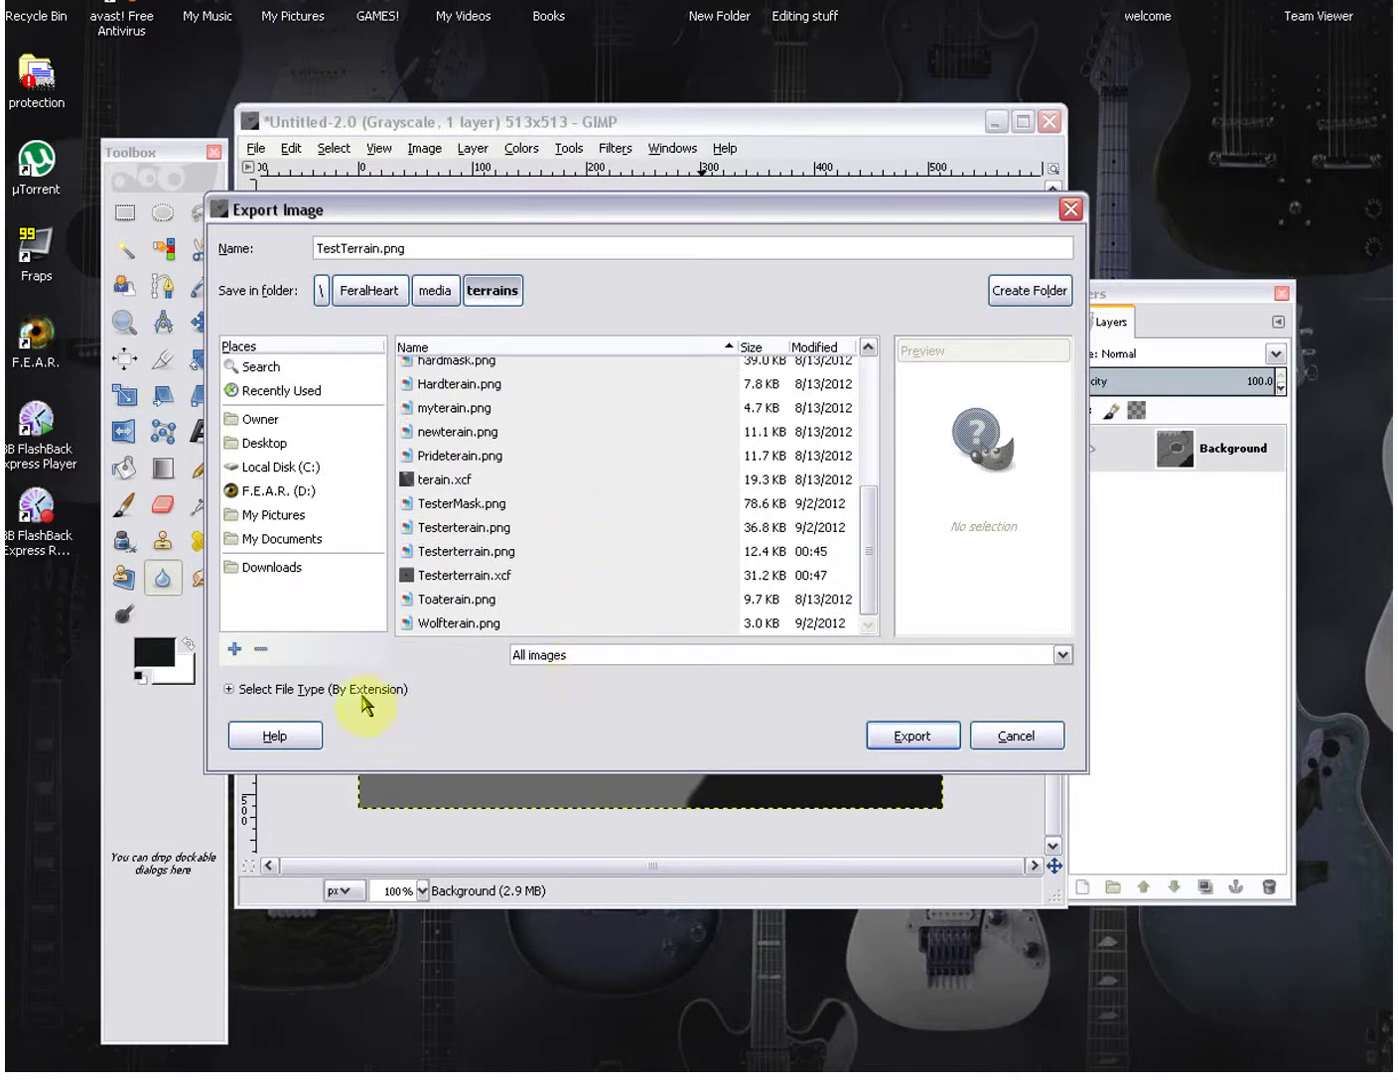
{"action": "double_click", "coordinate": [389, 249]}
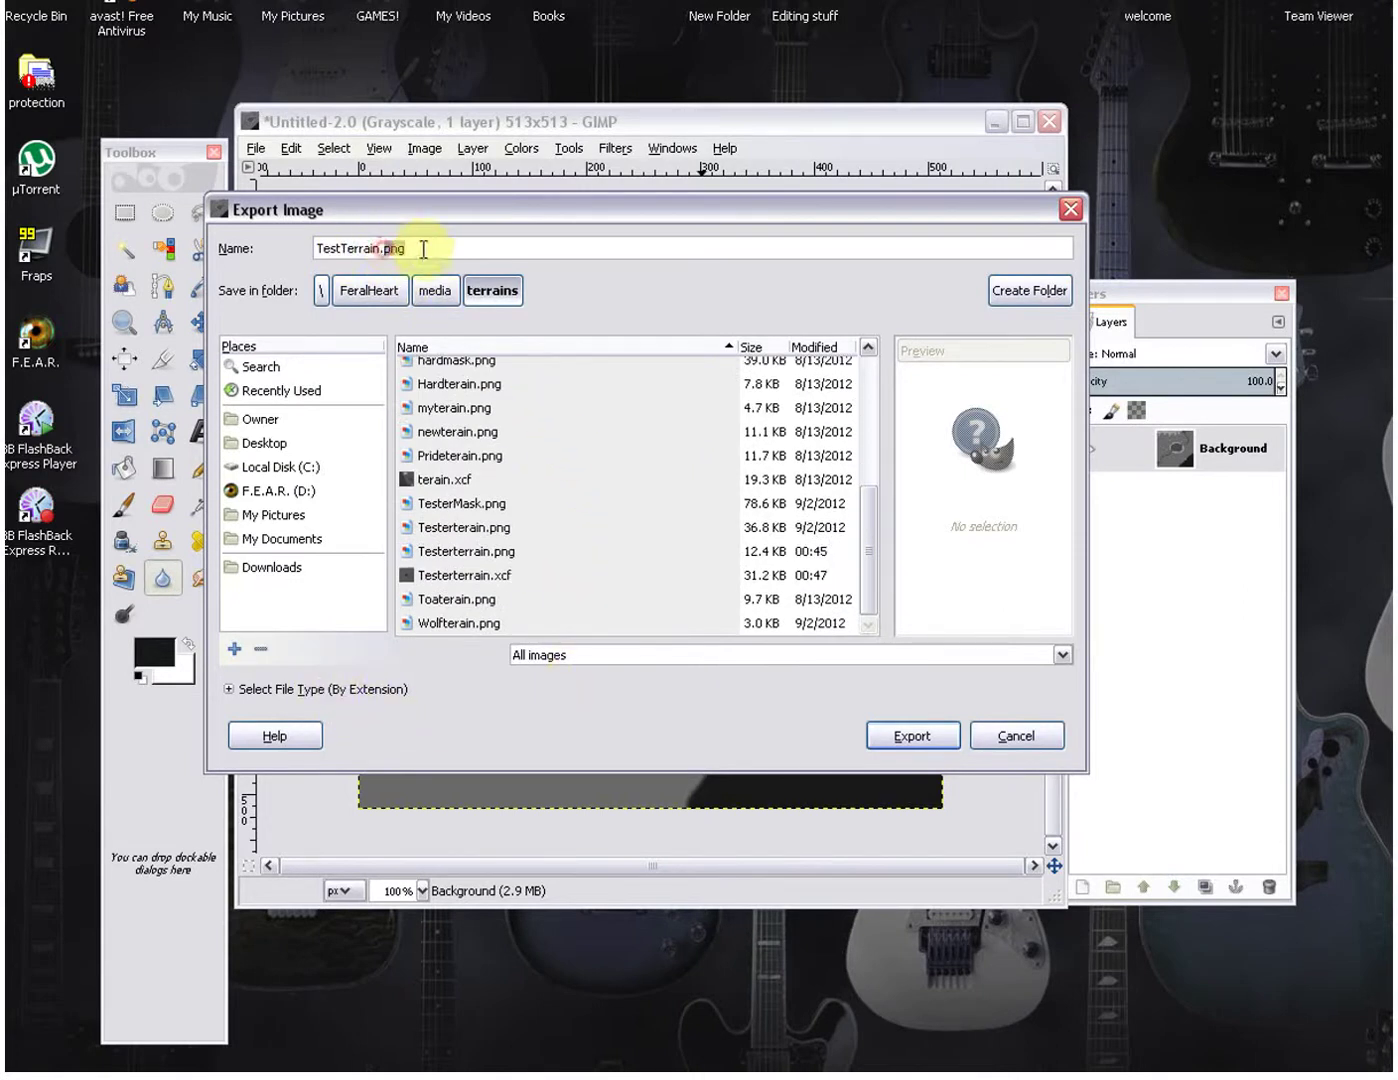
Export the height map as a PNG image to TestTerrain.png, accepting the PNG options
{"action": "left_click", "coordinate": [291, 689]}
{"action": "scroll", "coordinate": [1005, 817], "scroll_direction": "down", "scroll_amount": 5}
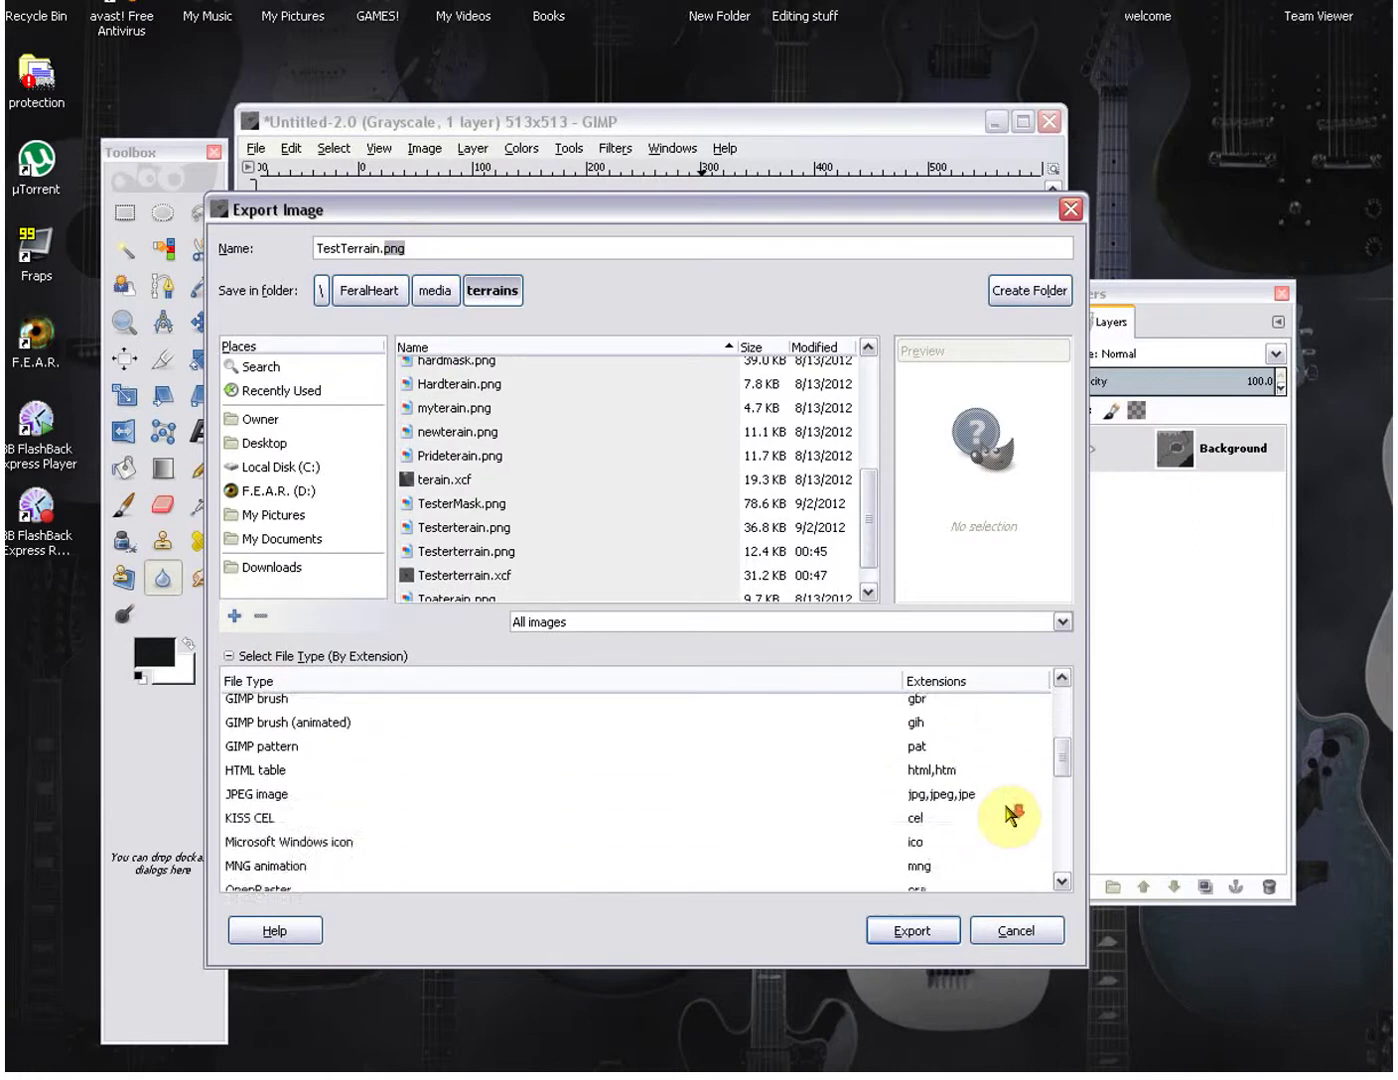
{"action": "scroll", "coordinate": [1005, 817], "scroll_direction": "down", "scroll_amount": 3}
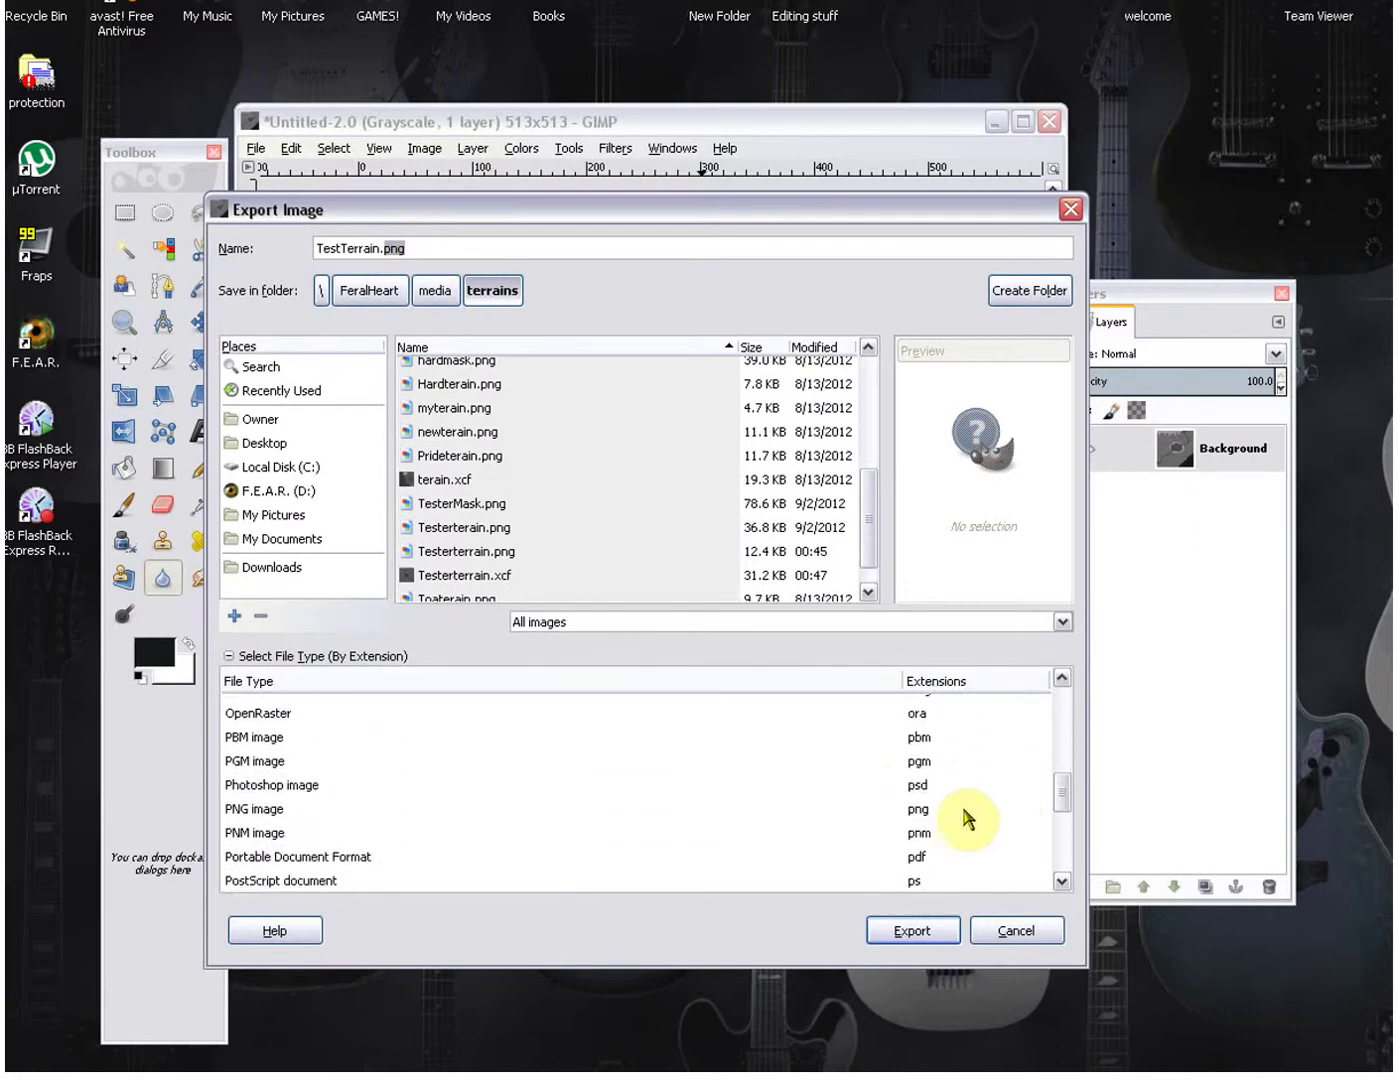
{"action": "left_click", "coordinate": [920, 815]}
{"action": "left_click", "coordinate": [907, 933]}
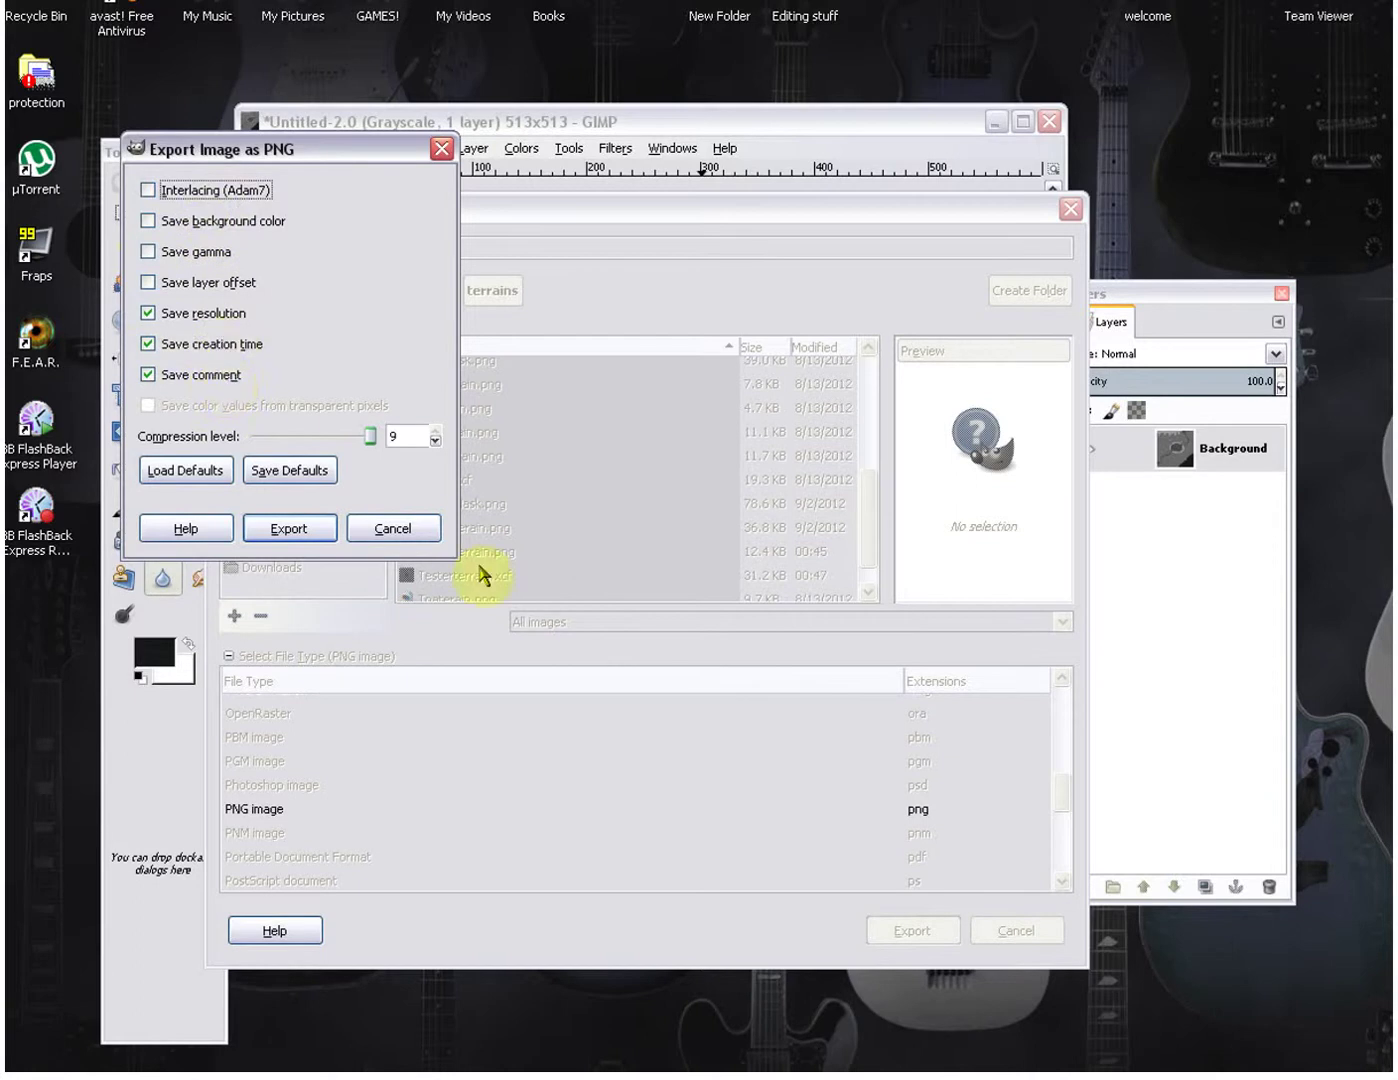
{"action": "left_click", "coordinate": [291, 528]}
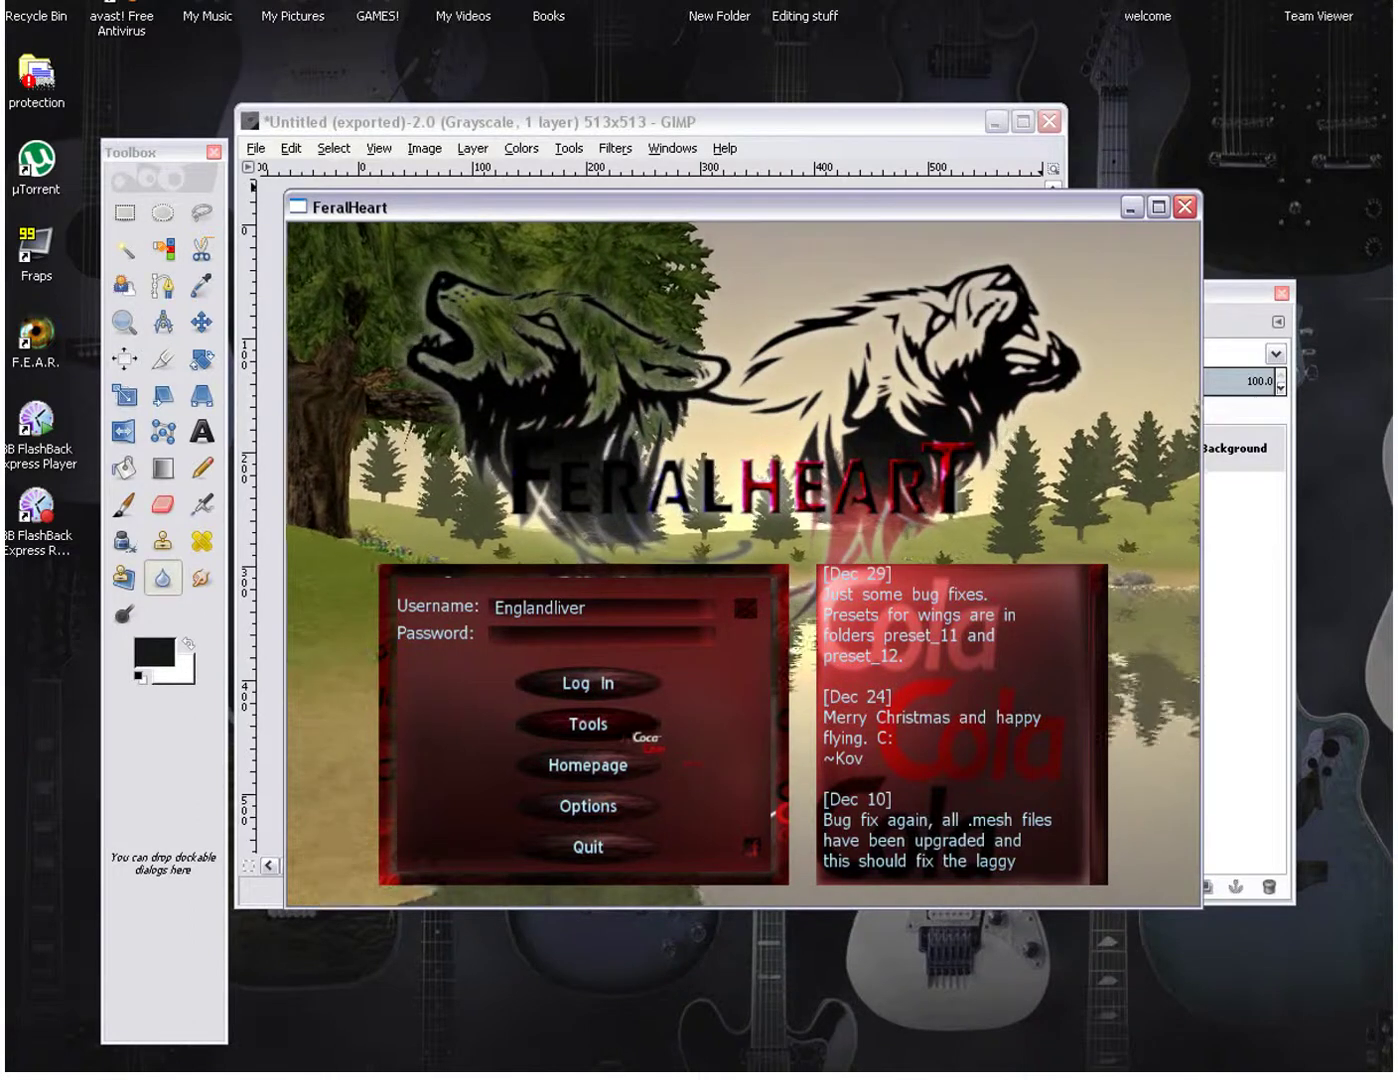
Open Map Maker from Tools and apply TestTerrain.png as the World terrain height map
{"action": "left_click", "coordinate": [625, 733]}
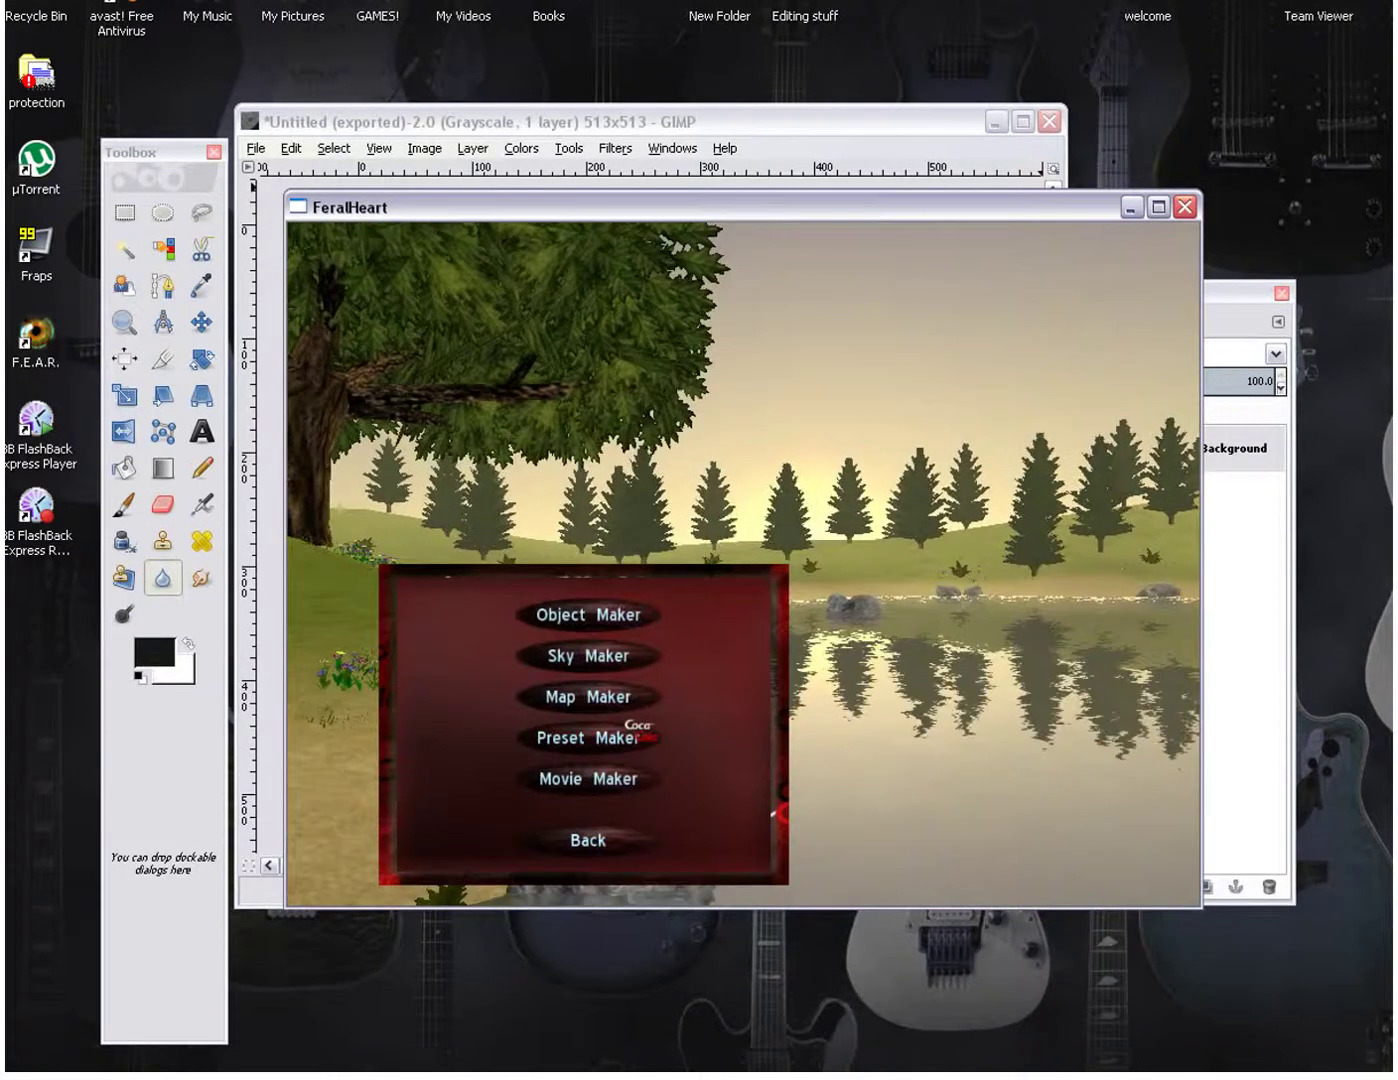
{"action": "left_click", "coordinate": [588, 696]}
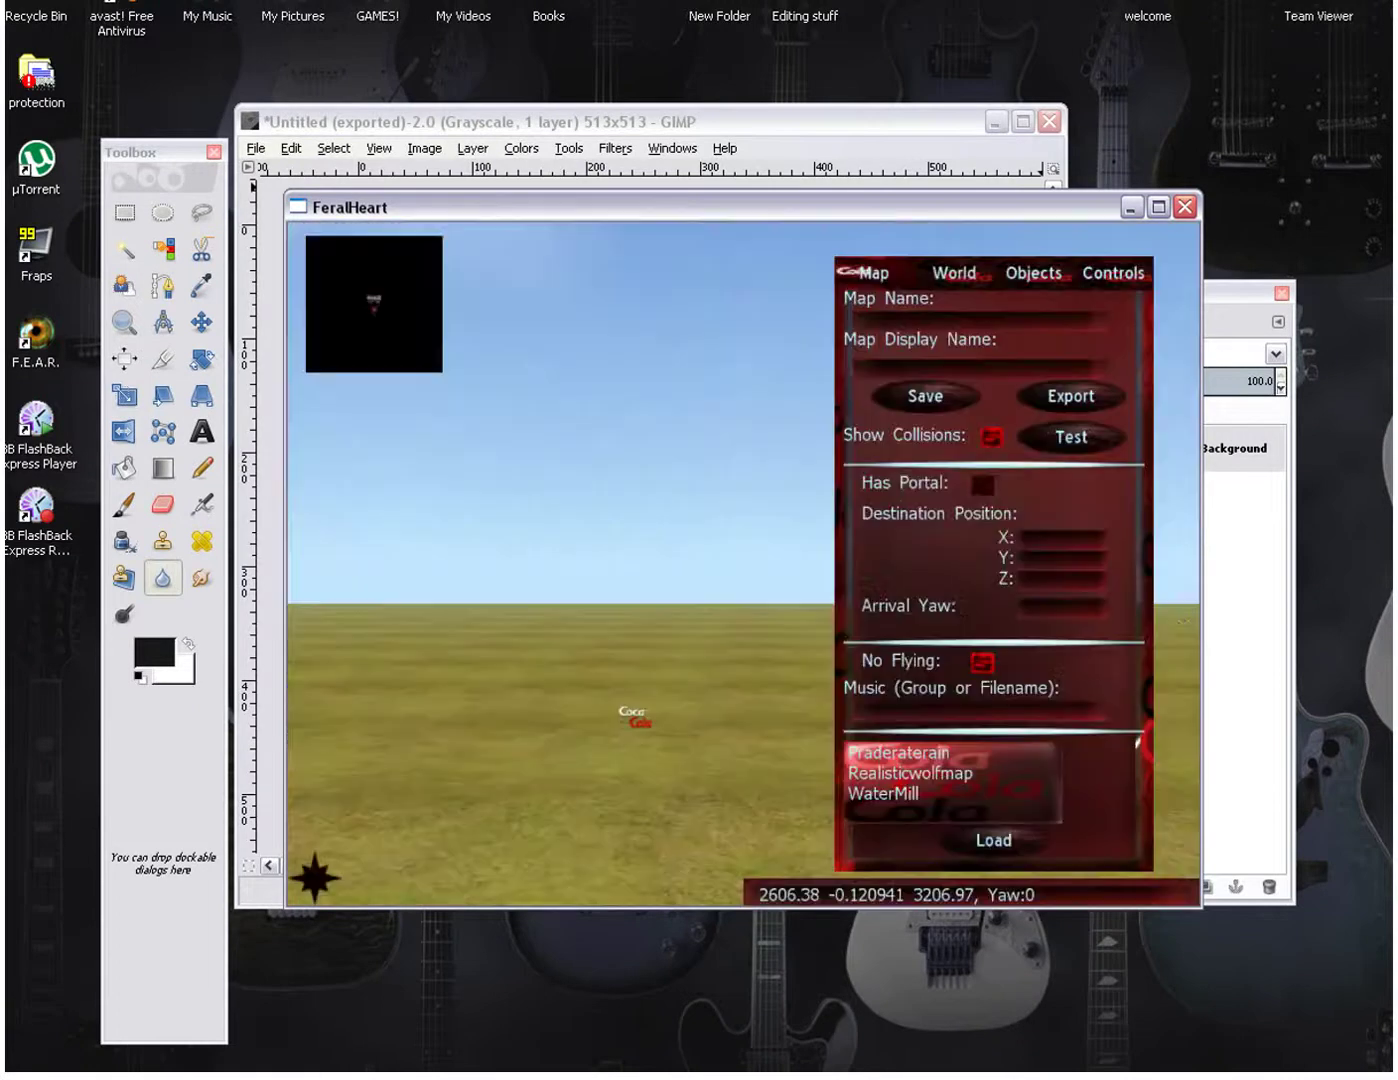
{"action": "left_click", "coordinate": [970, 274]}
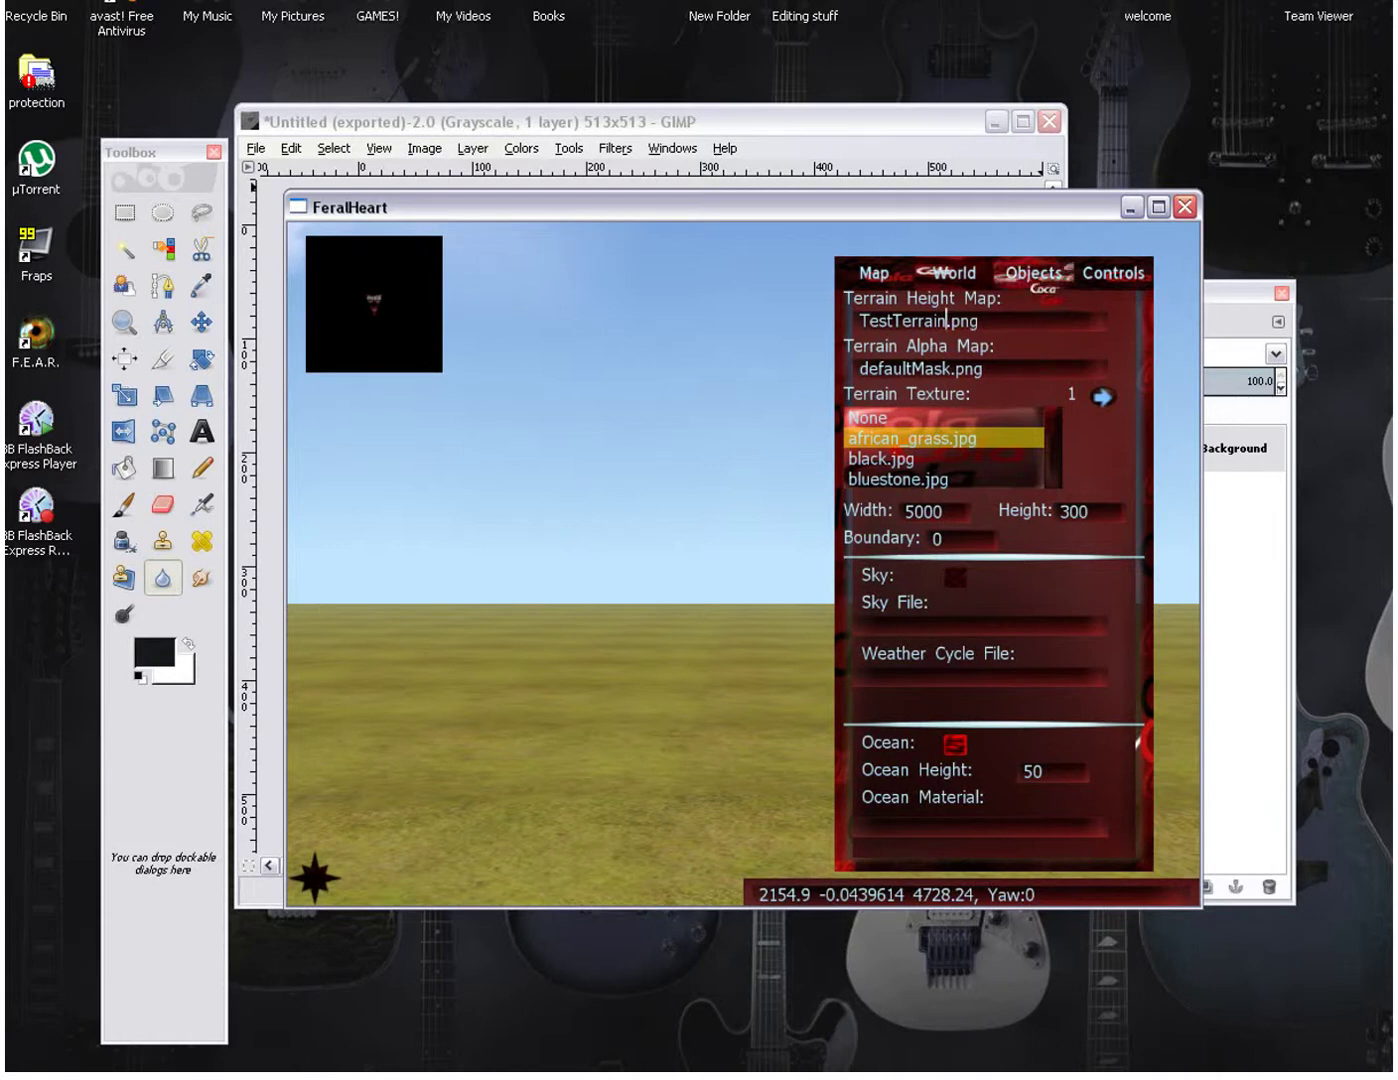
{"action": "left_click", "coordinate": [1032, 276]}
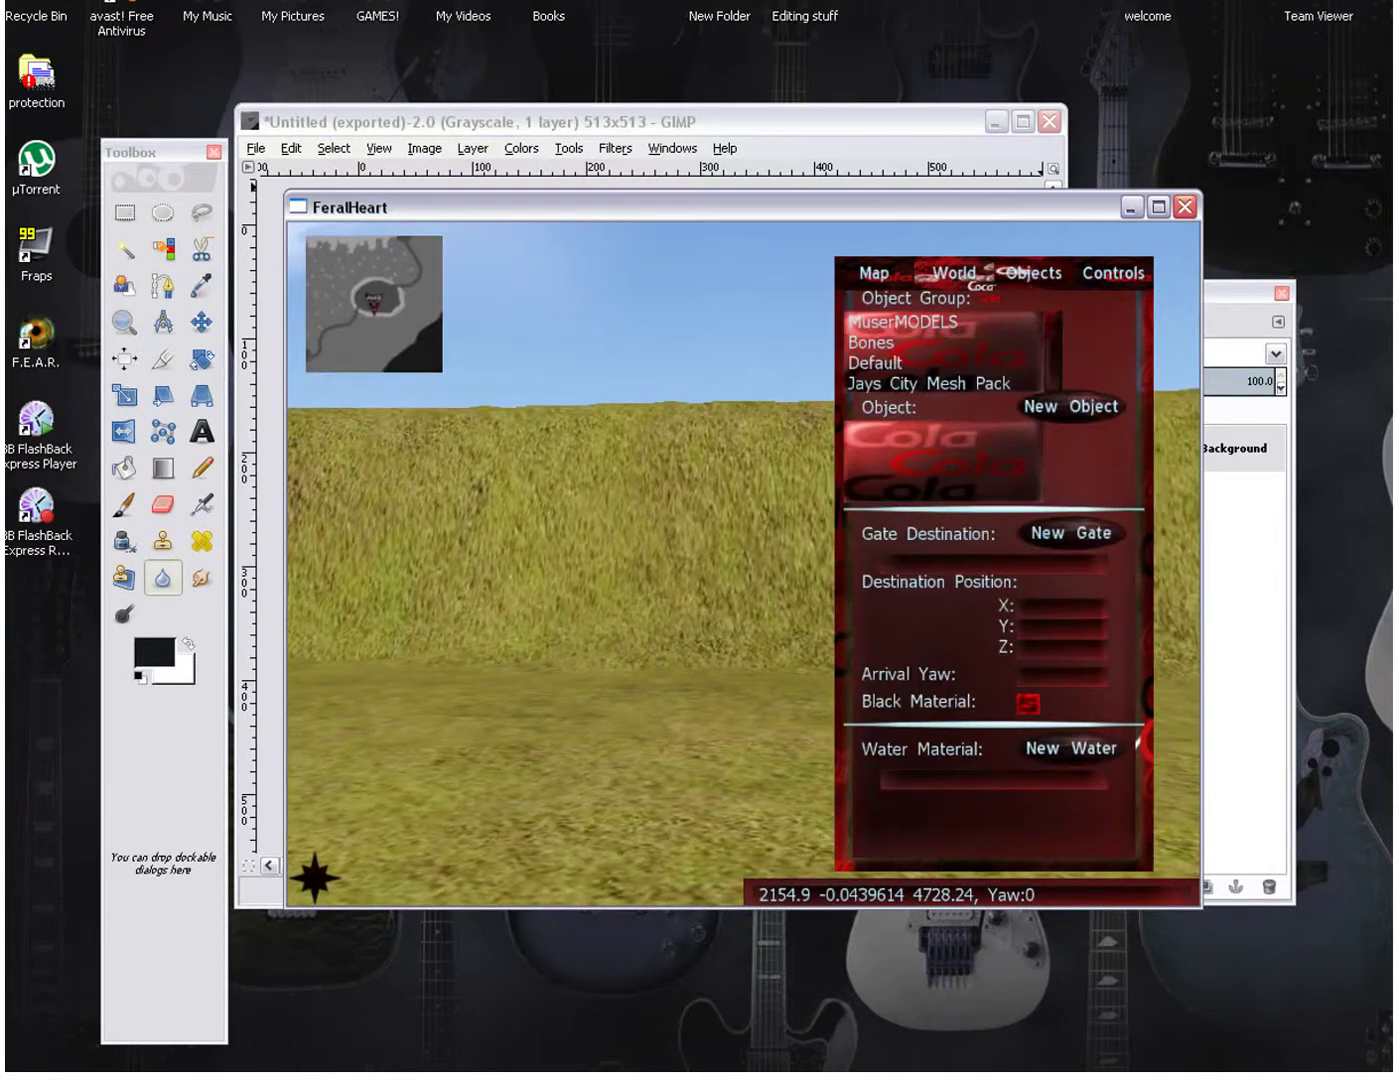
From the World tab, fly the camera across the terrain toward a hill and around it
{"action": "left_click", "coordinate": [960, 276]}
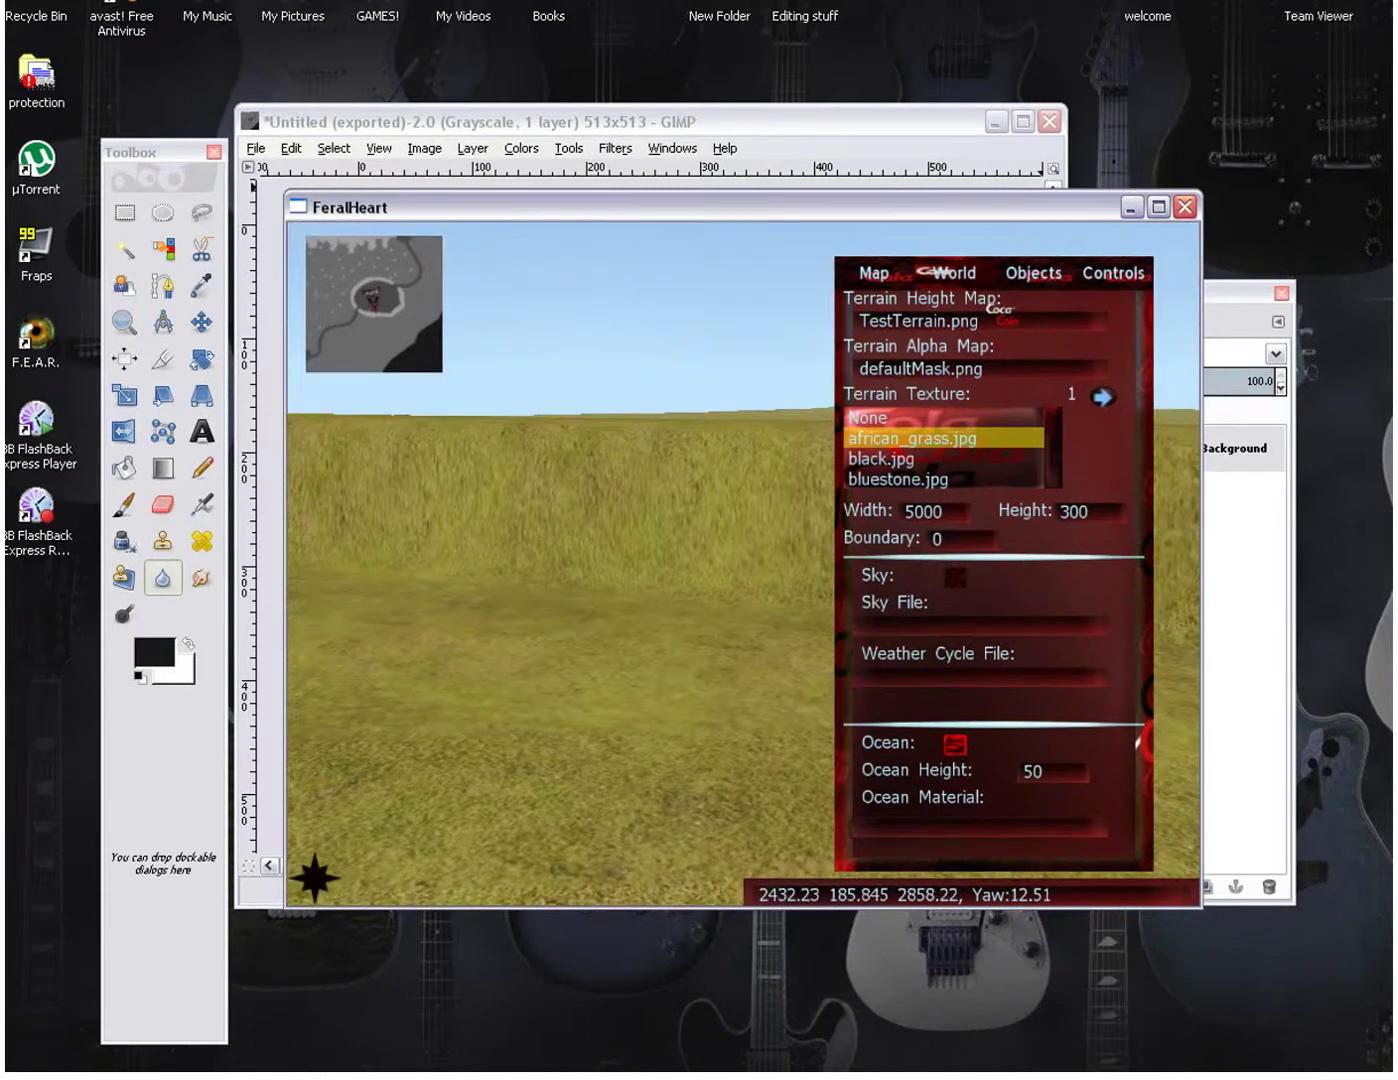
{"action": "key", "text": "w"}
{"action": "key", "text": "s"}
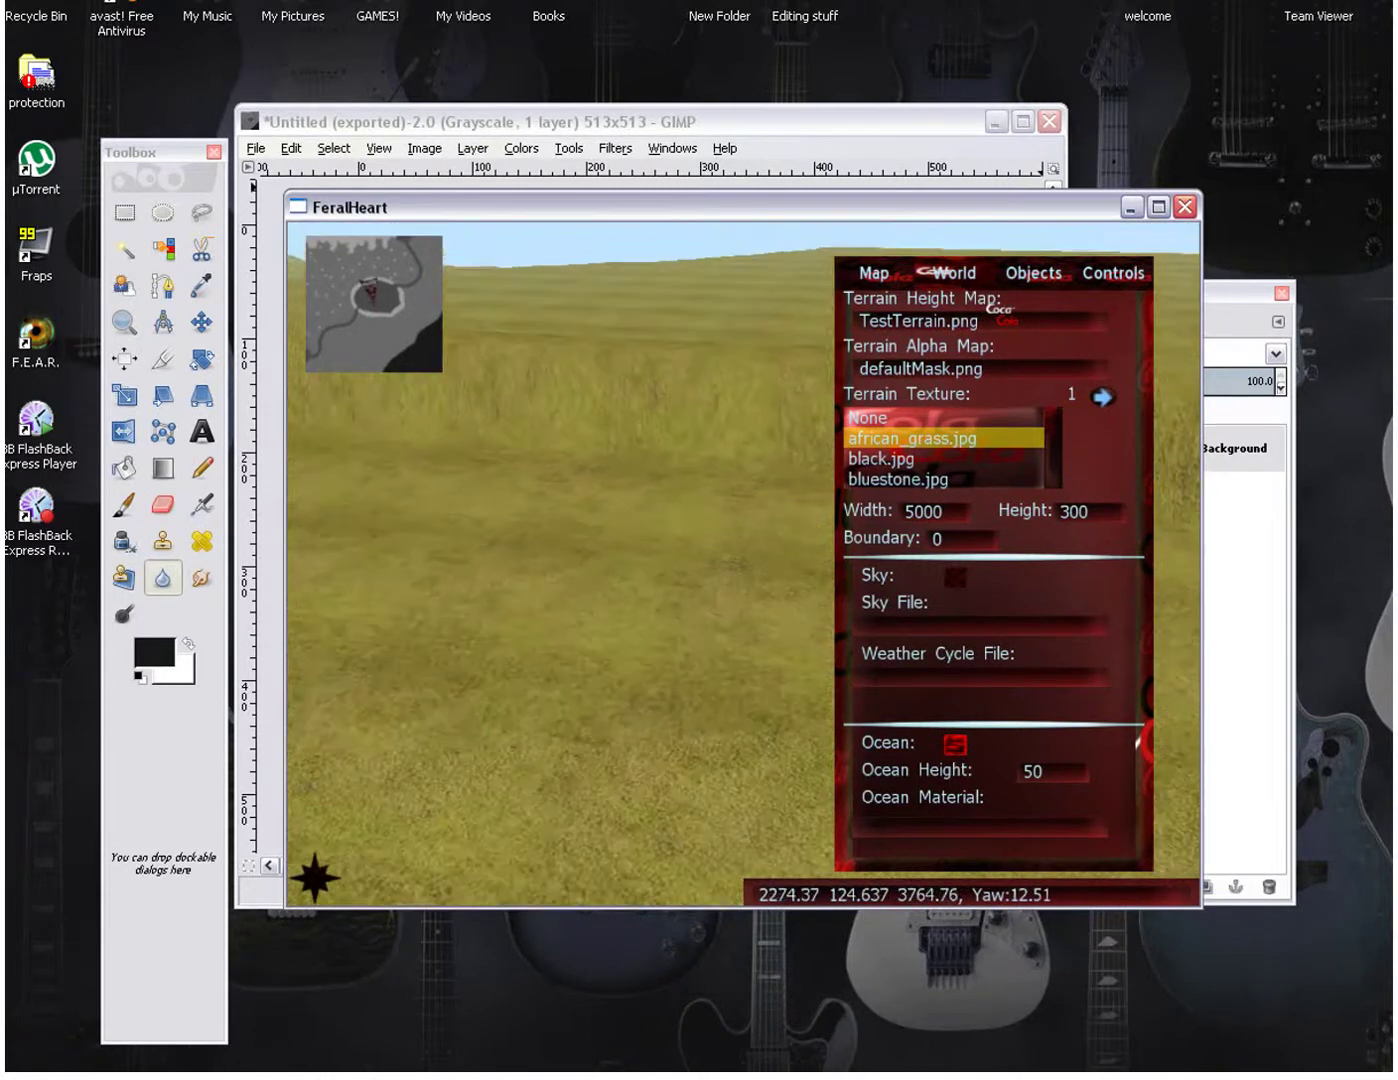
{"action": "key", "text": "w"}
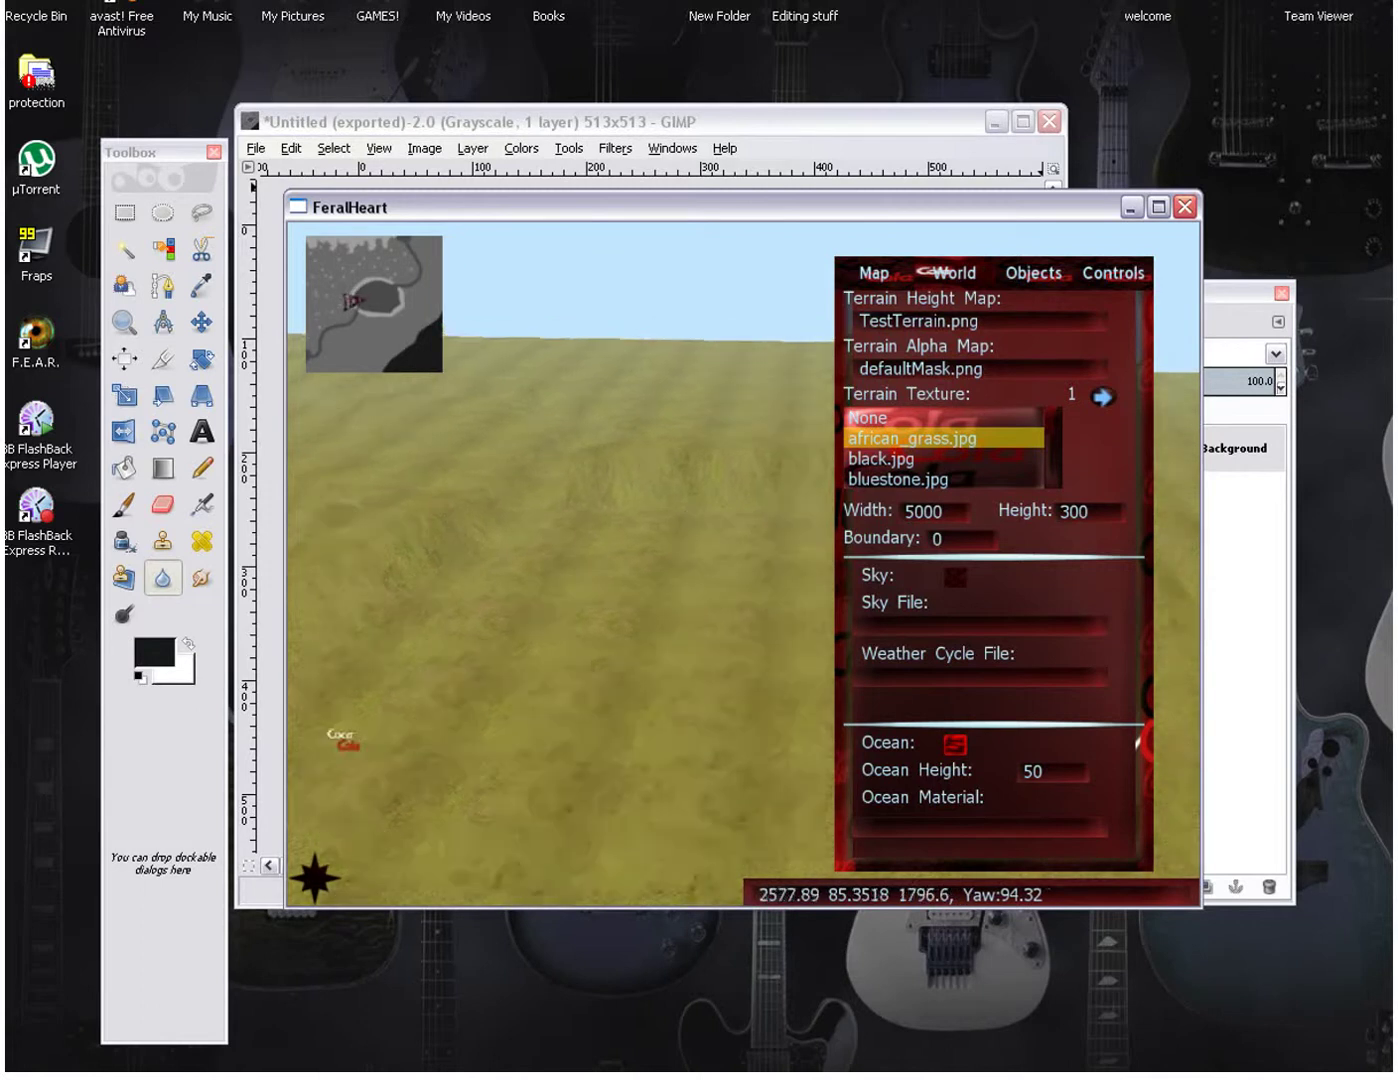
{"action": "key", "text": "w"}
{"action": "key", "text": "a"}
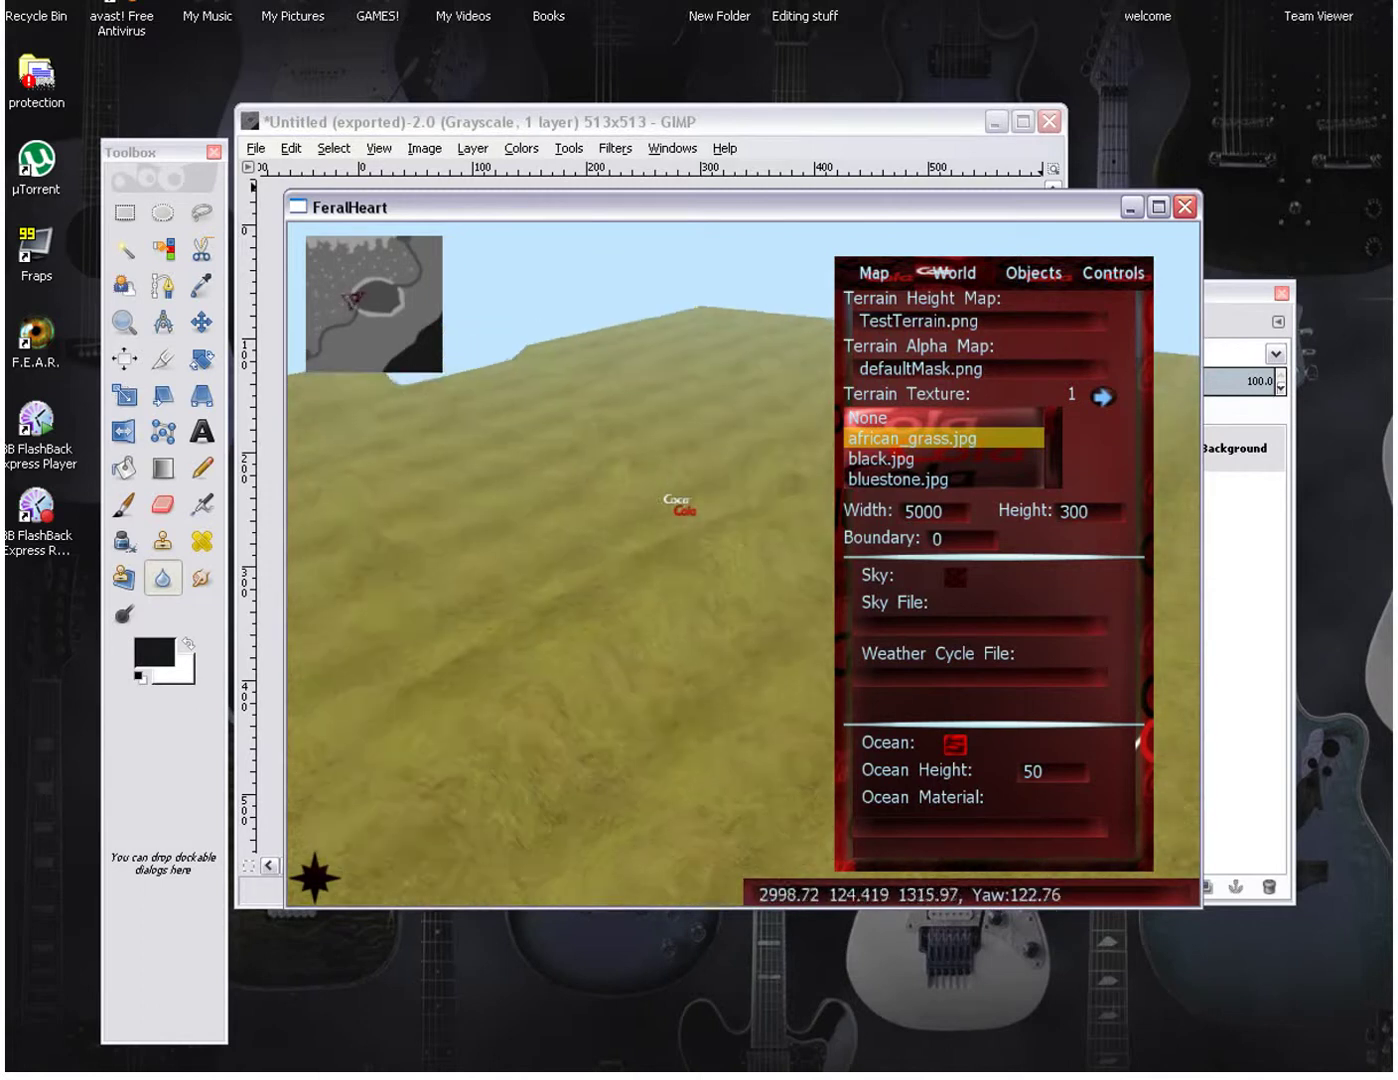
{"action": "key", "text": "w"}
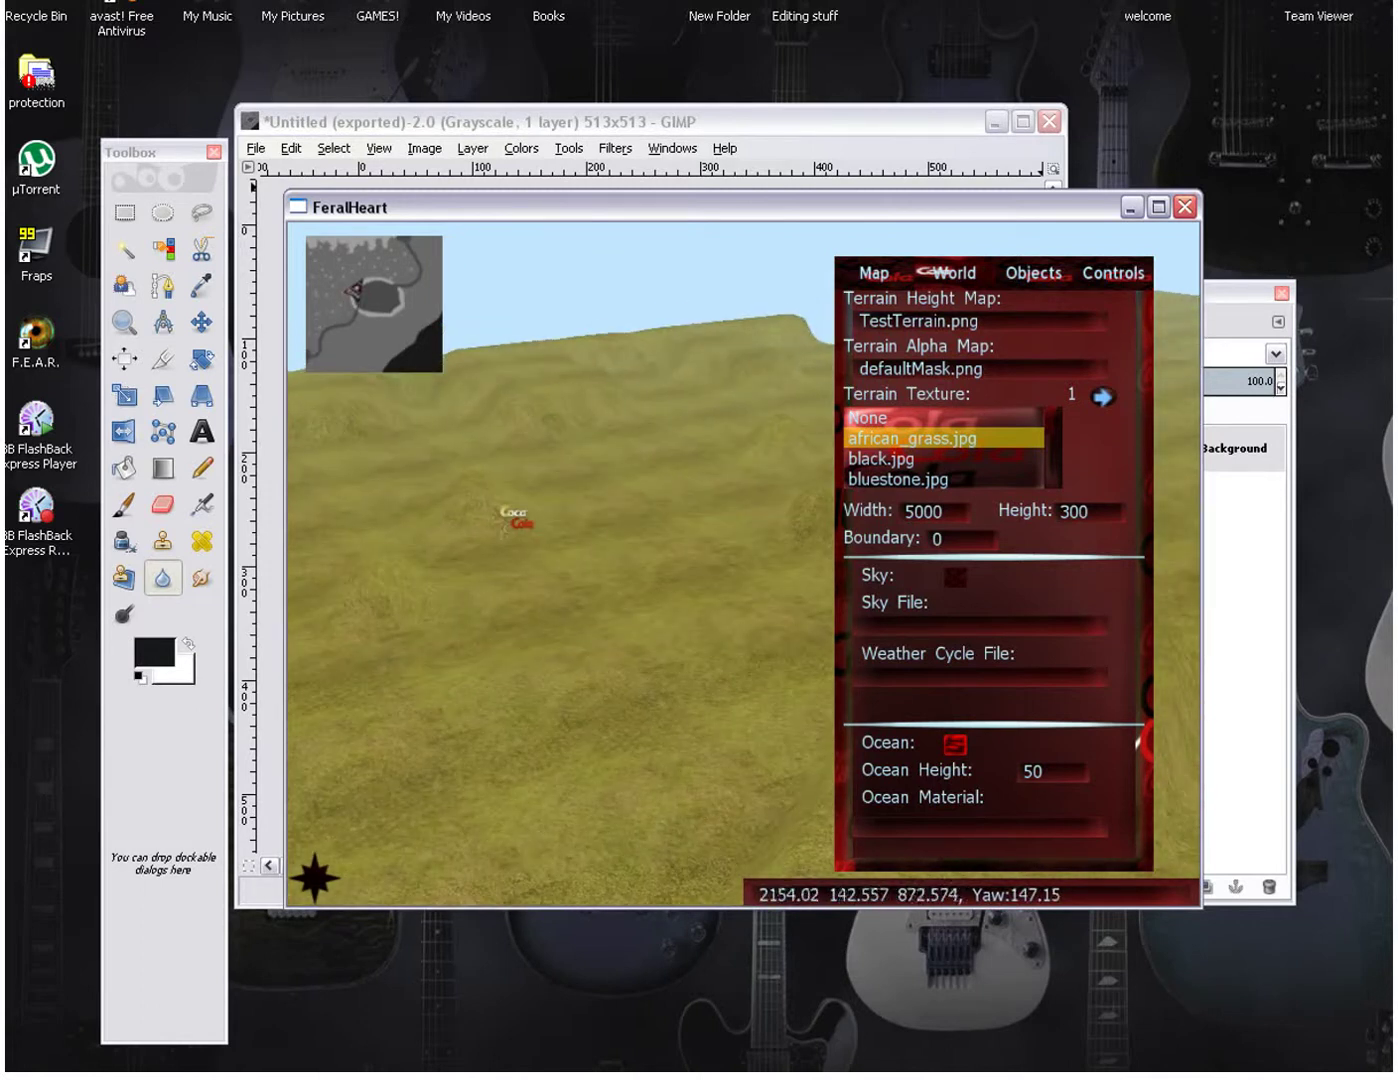
{"action": "key", "text": "w"}
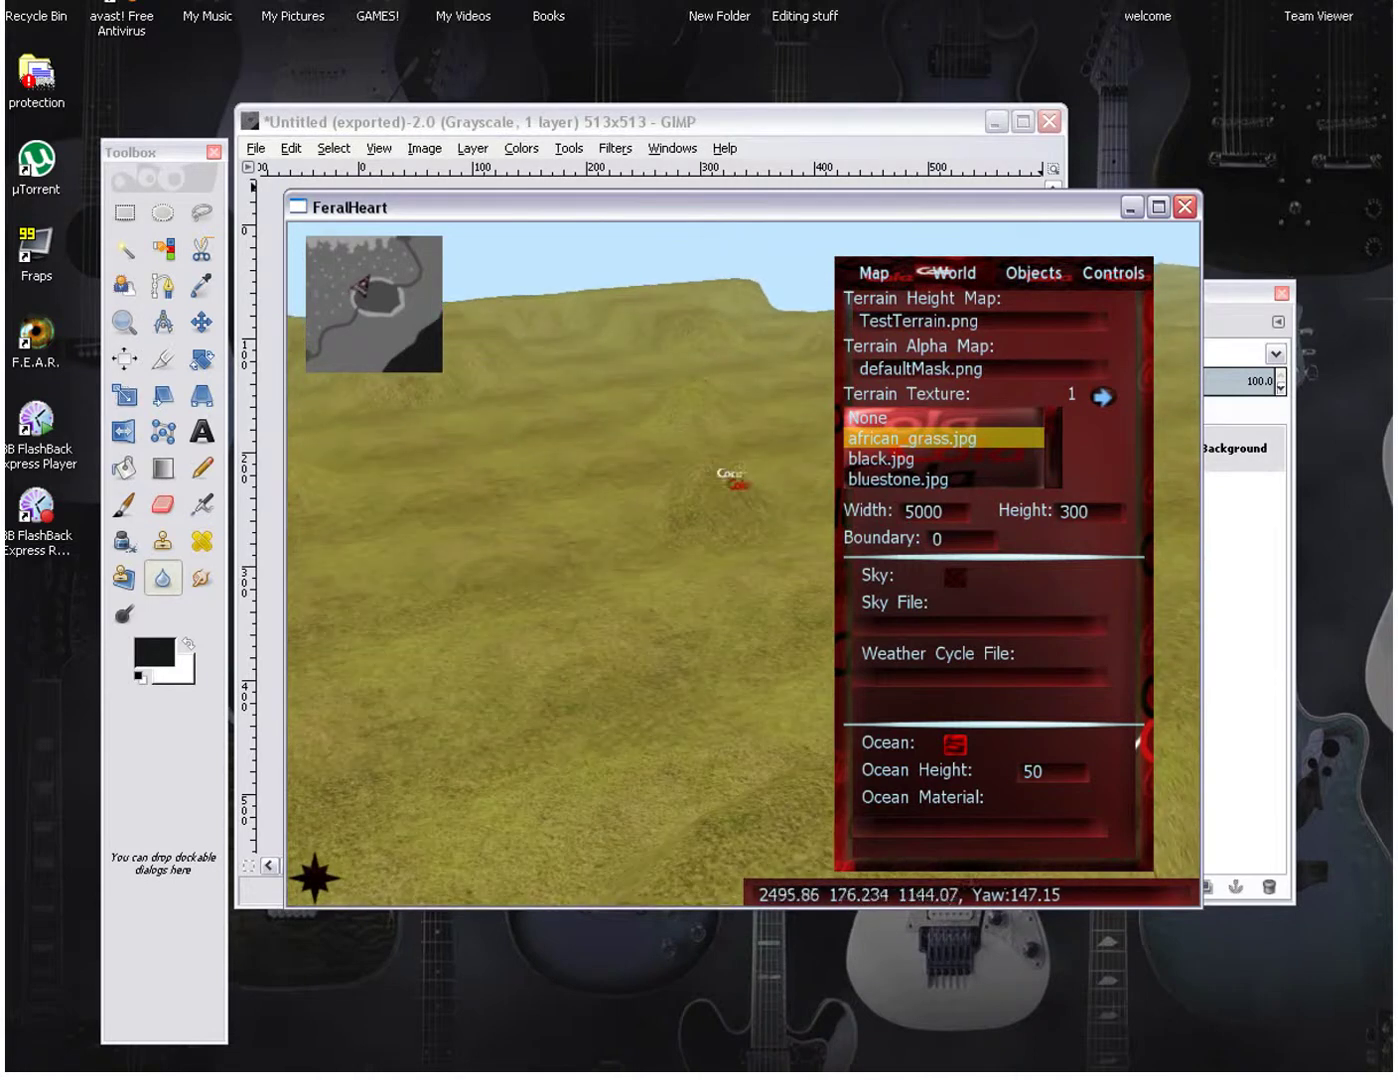
{"action": "key", "text": "w"}
{"action": "key", "text": "a"}
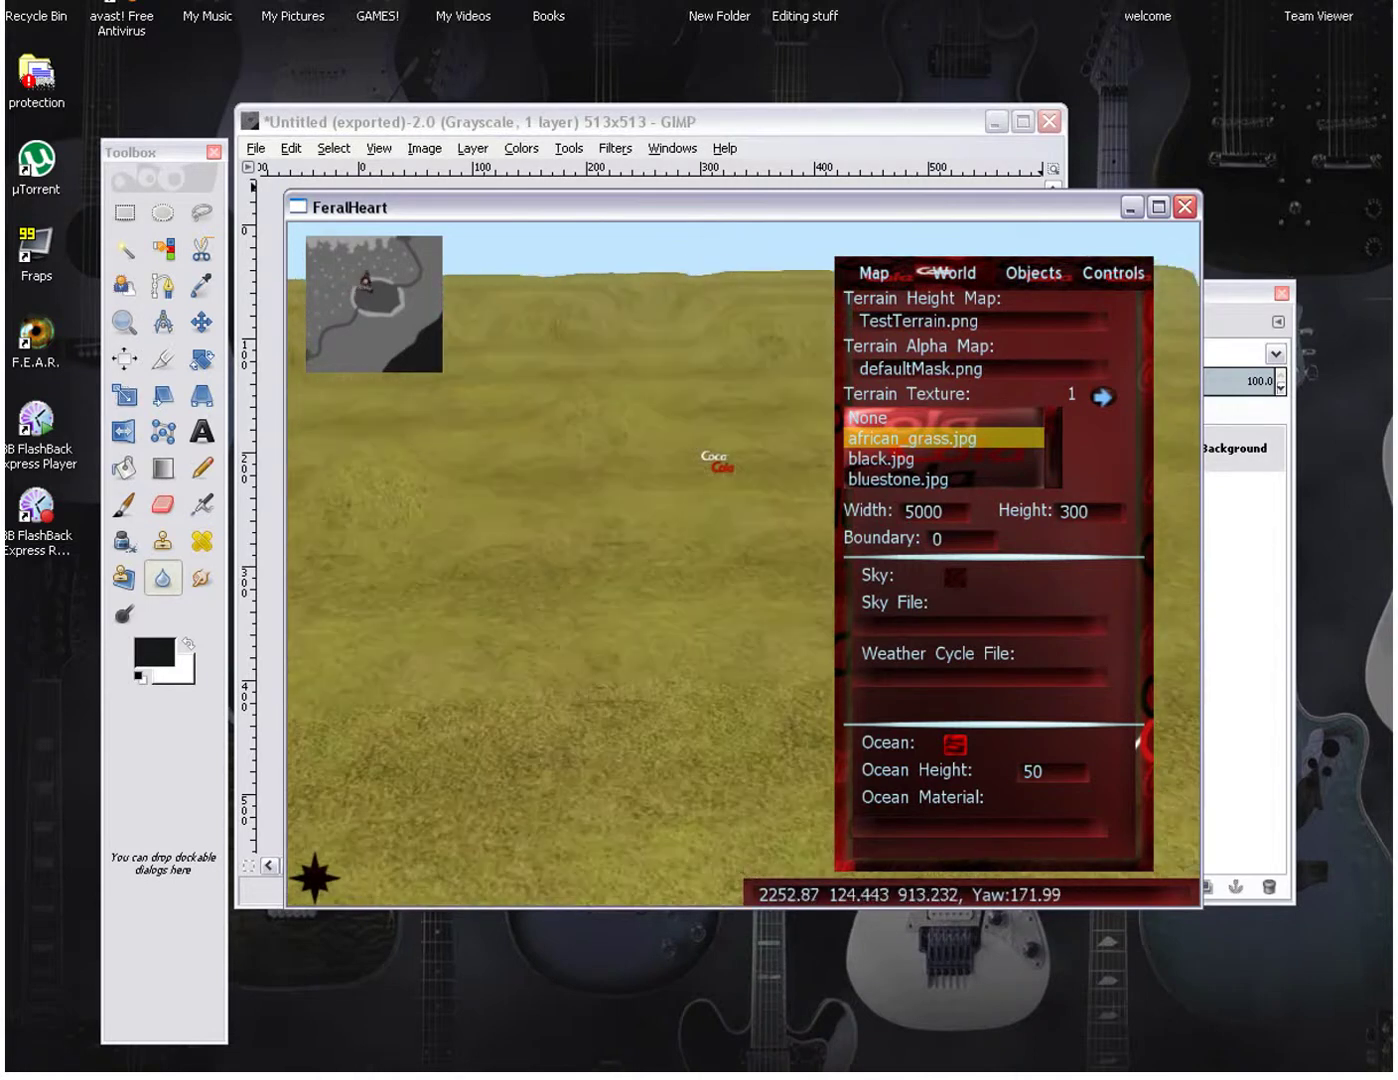
{"action": "key", "text": "s"}
{"action": "key", "text": "a"}
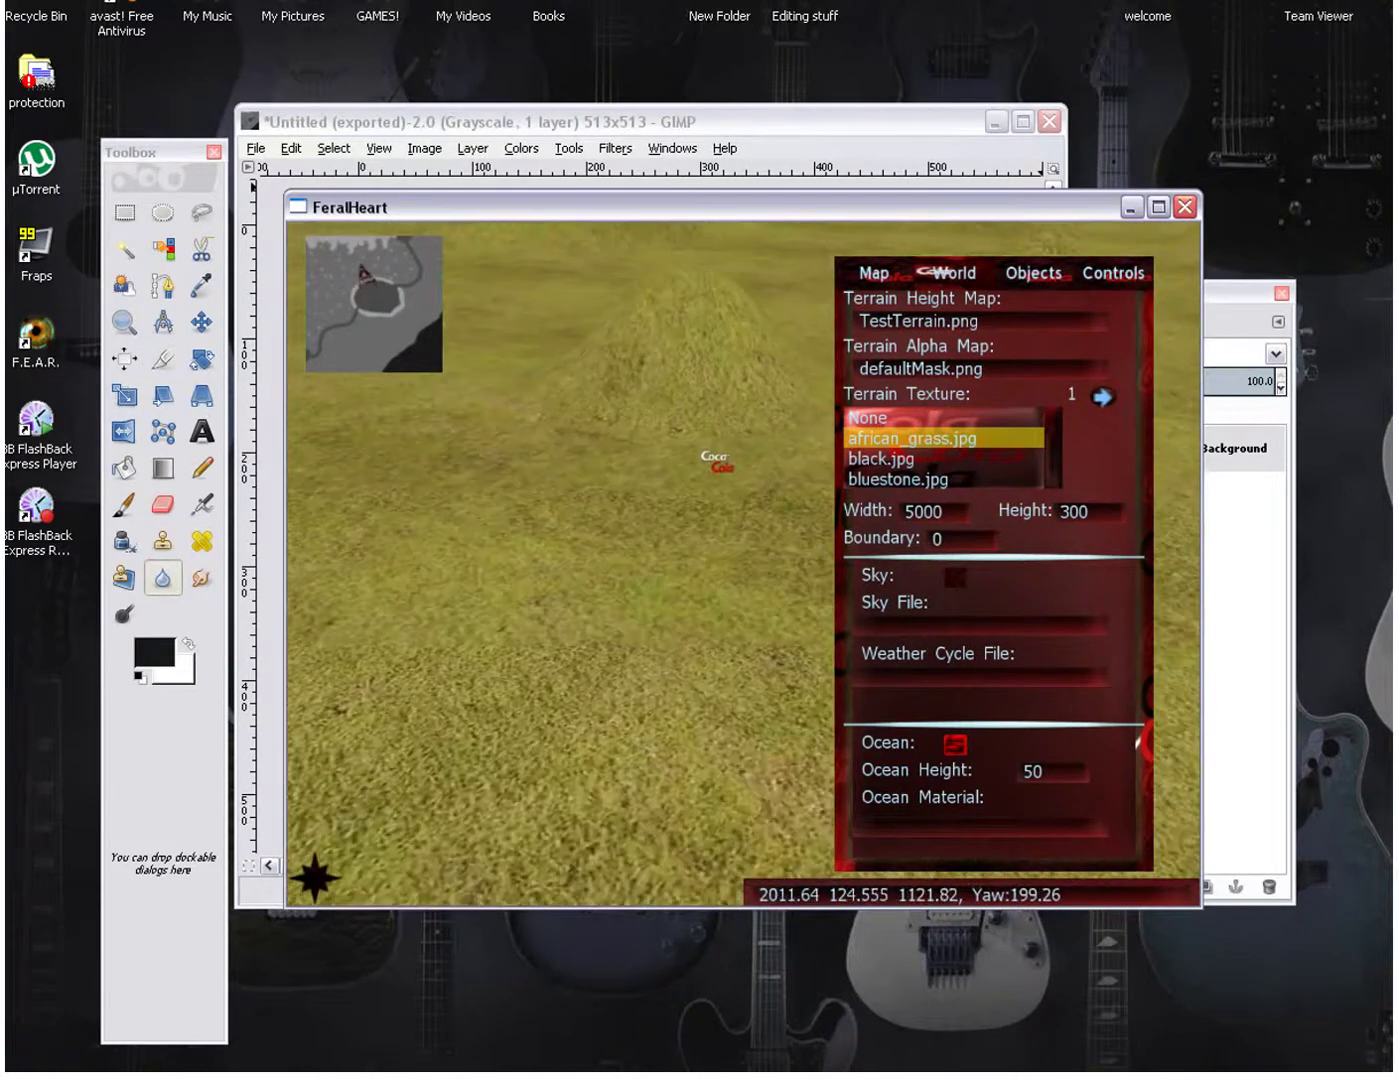
Back away from the hill, then fly over the rolling ground toward the ridge
{"action": "key", "text": "s"}
{"action": "key", "text": "w"}
{"action": "key", "text": "s"}
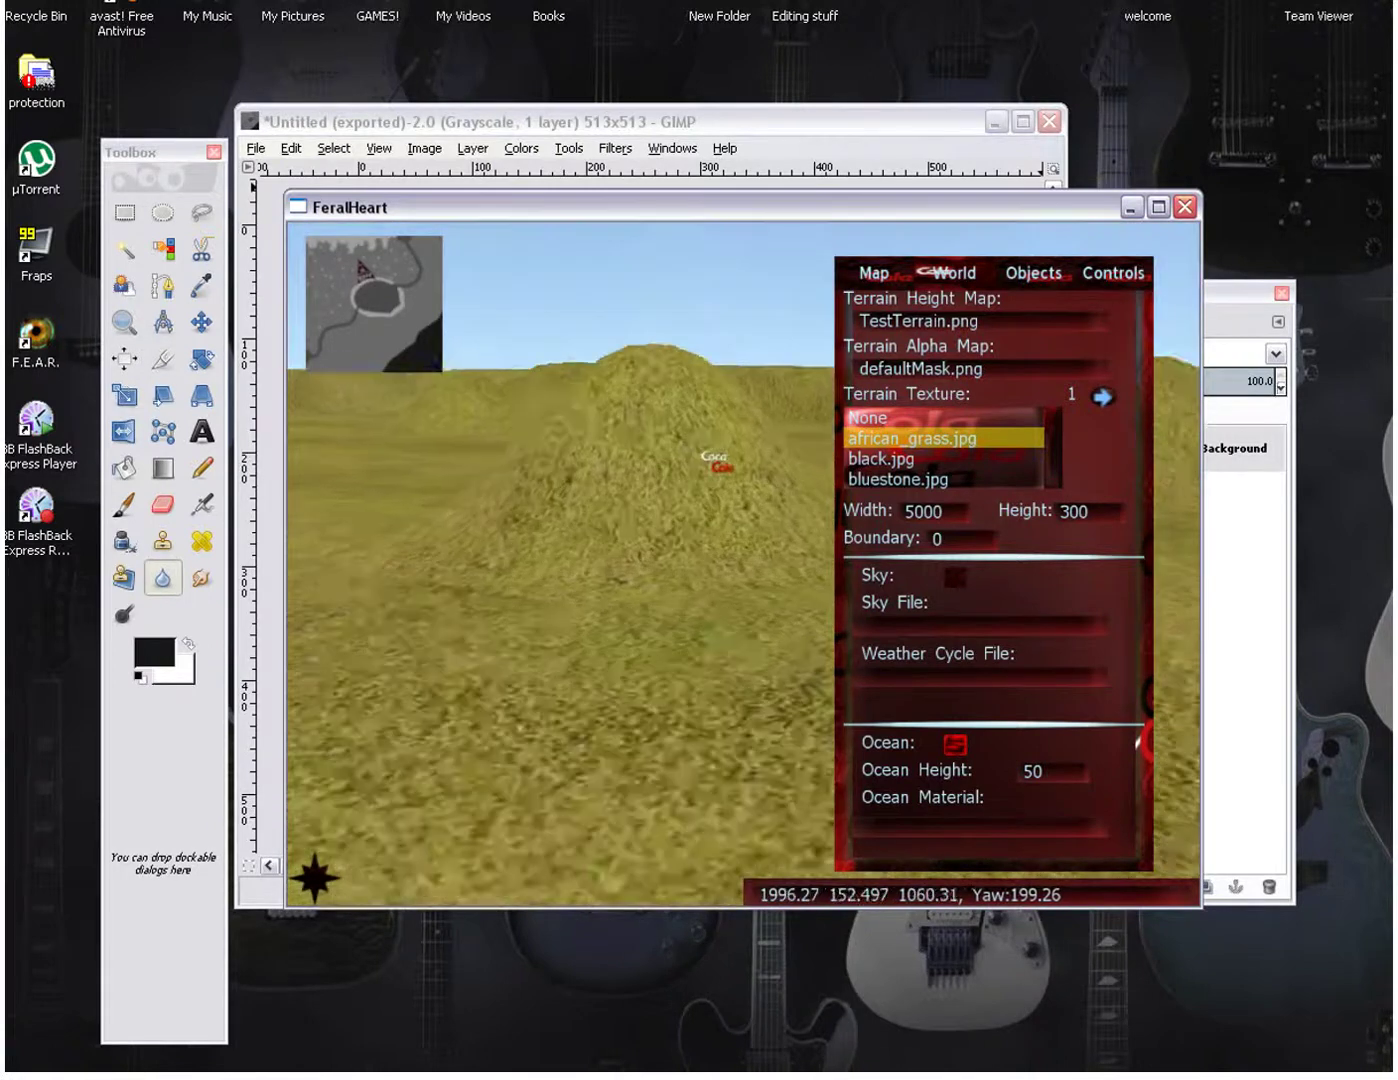
{"action": "key", "text": "s"}
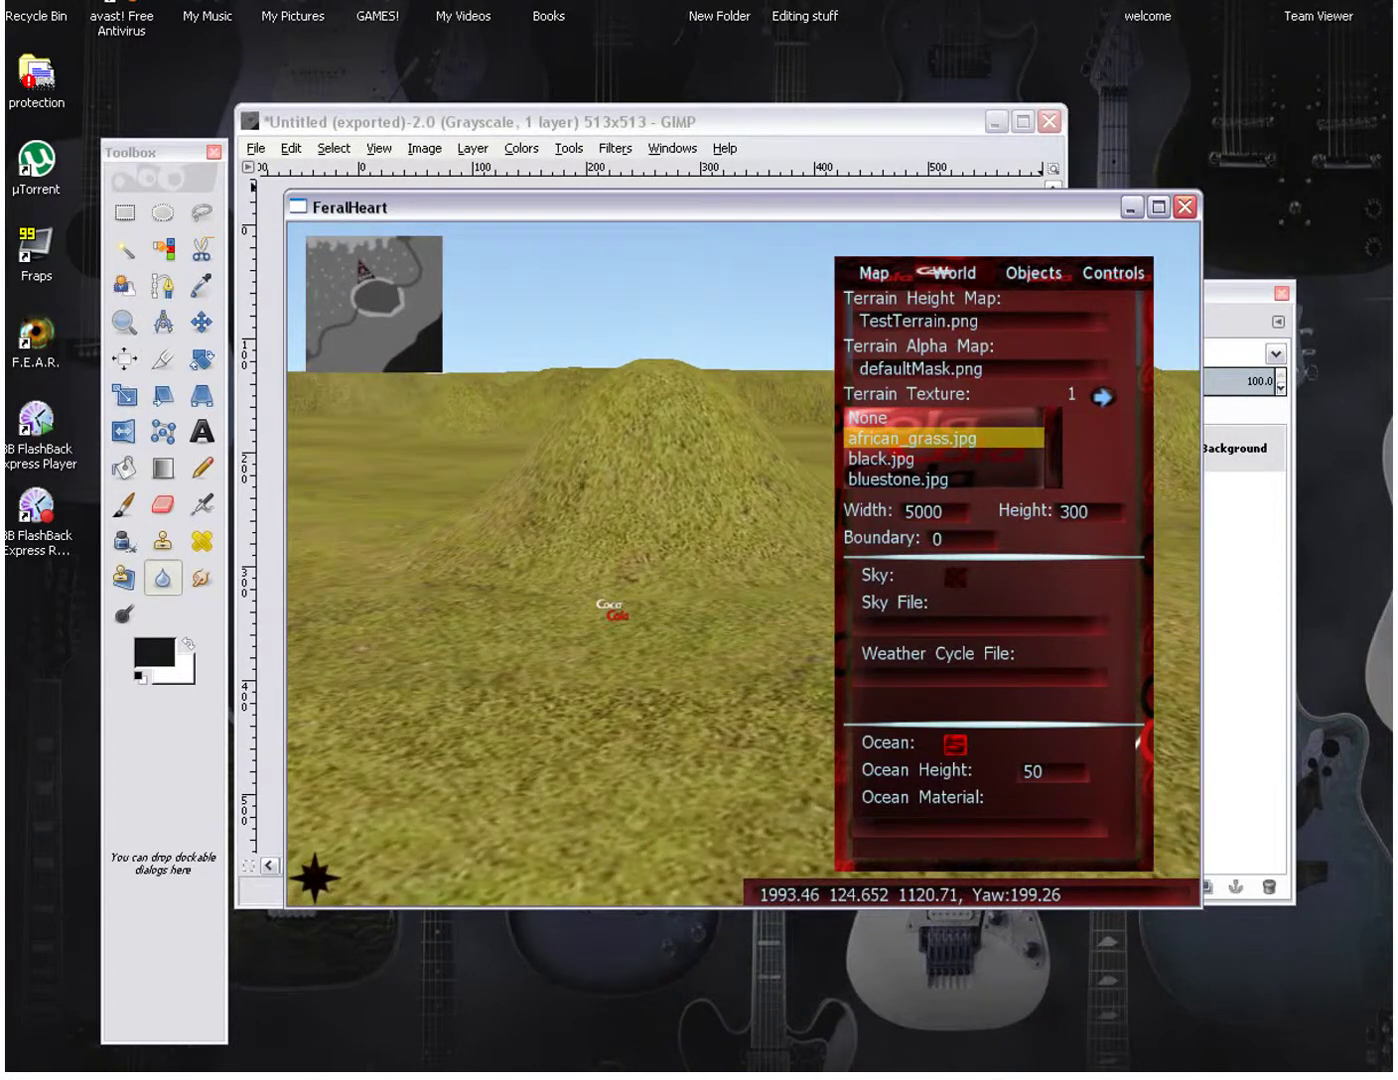
{"action": "key", "text": "s"}
{"action": "key", "text": "w"}
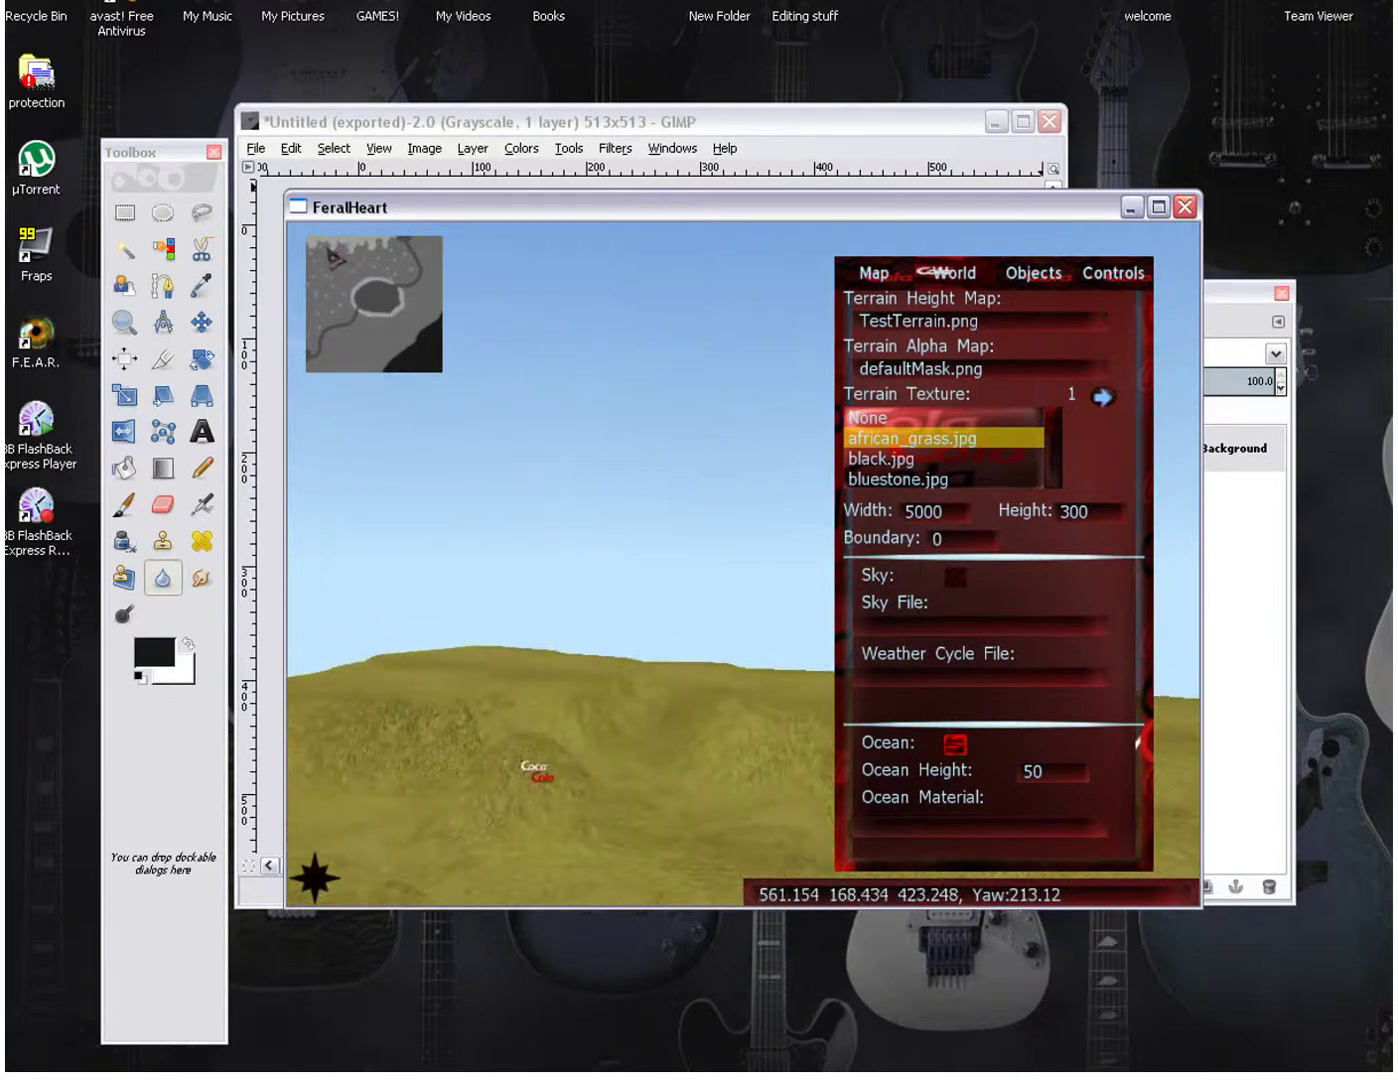
{"action": "key", "text": "w"}
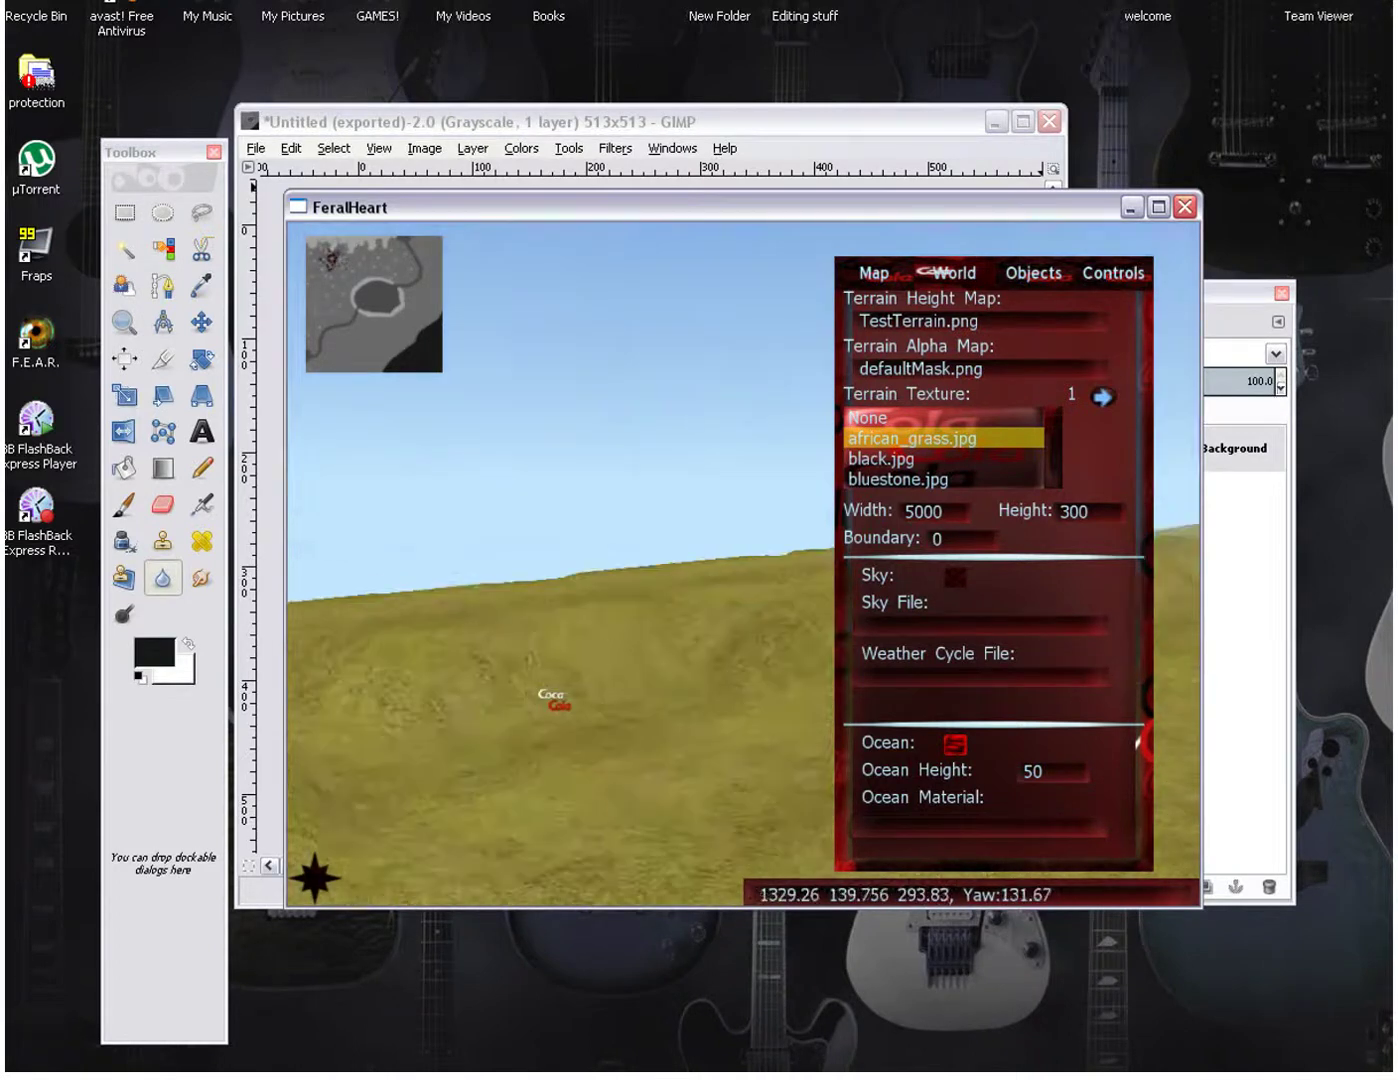
{"action": "key", "text": "w"}
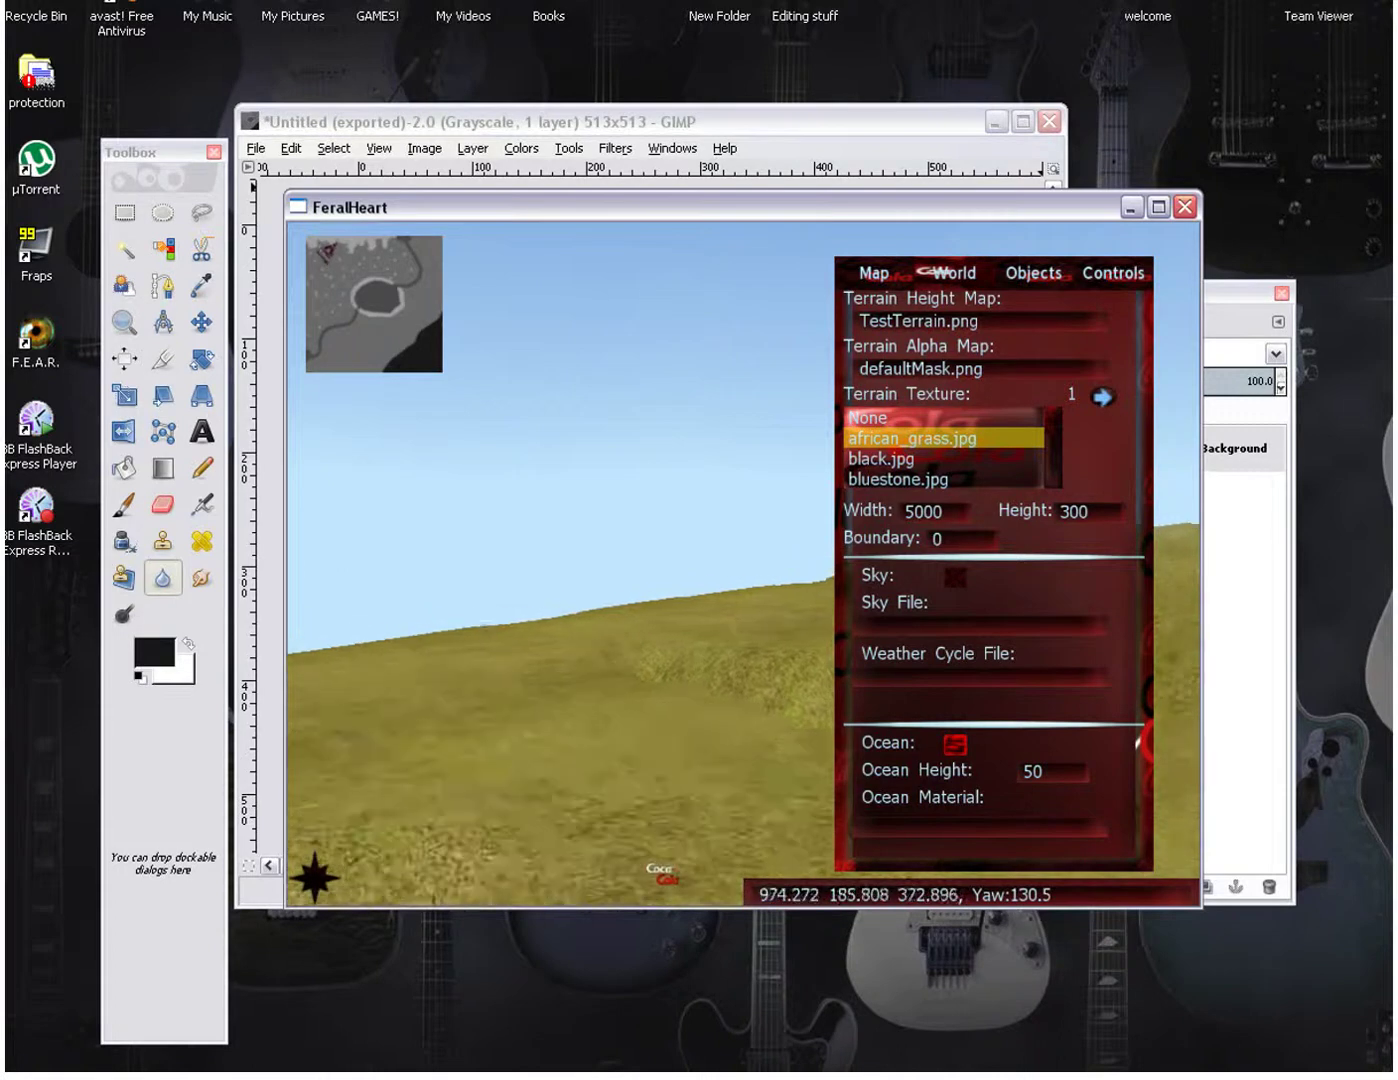
{"action": "key", "text": "w"}
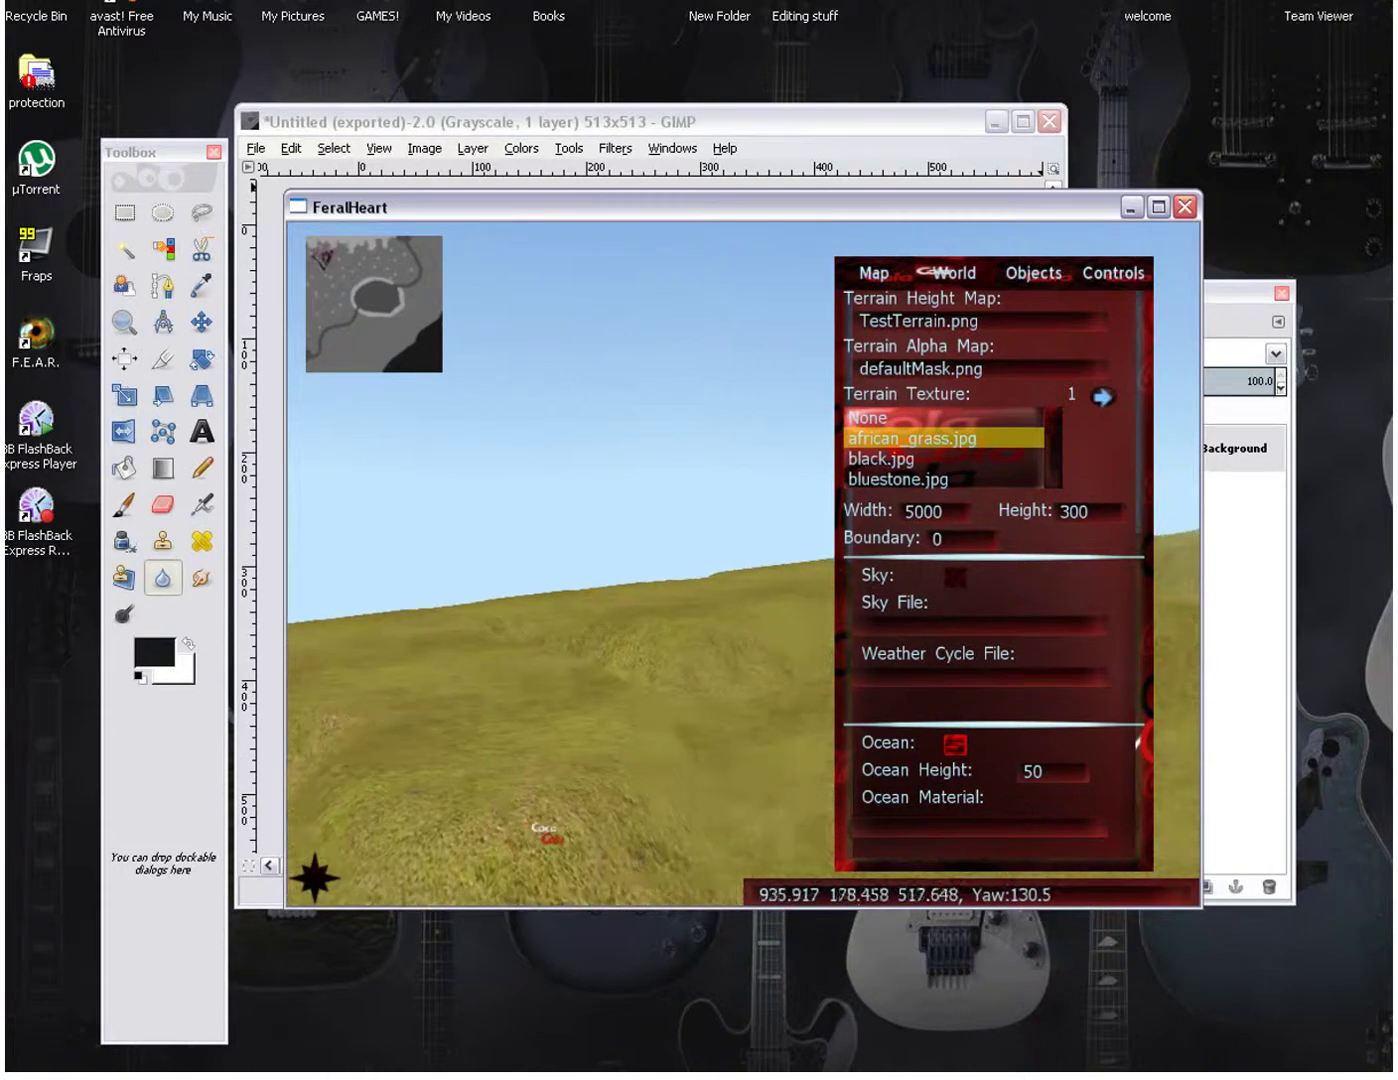
{"action": "key", "text": "w"}
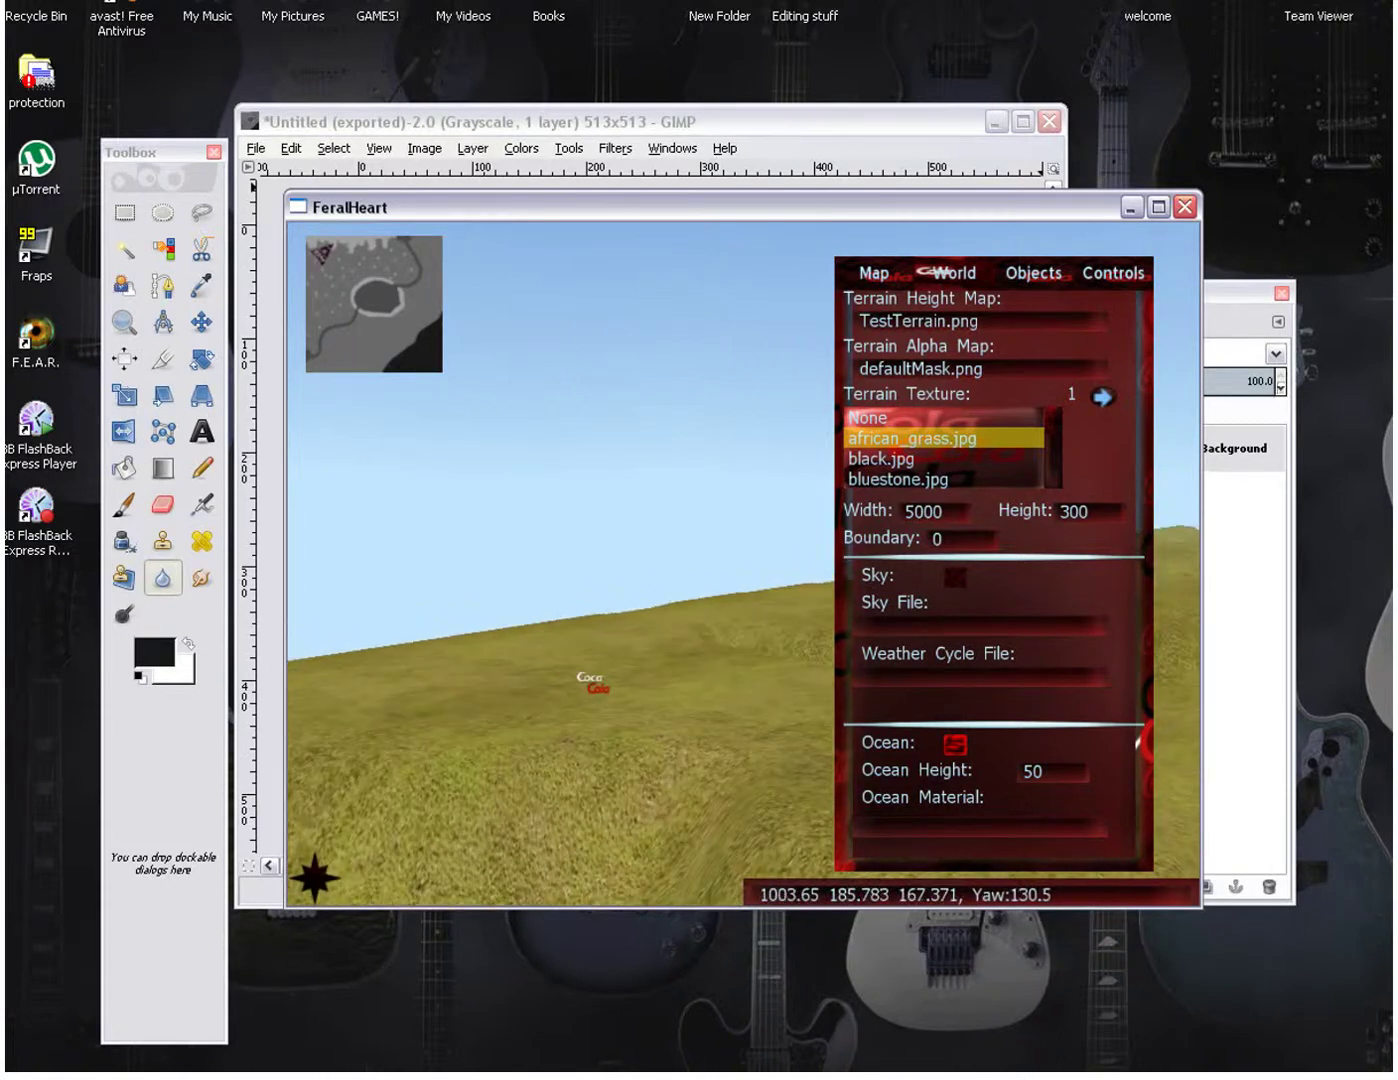
{"action": "key", "text": "w"}
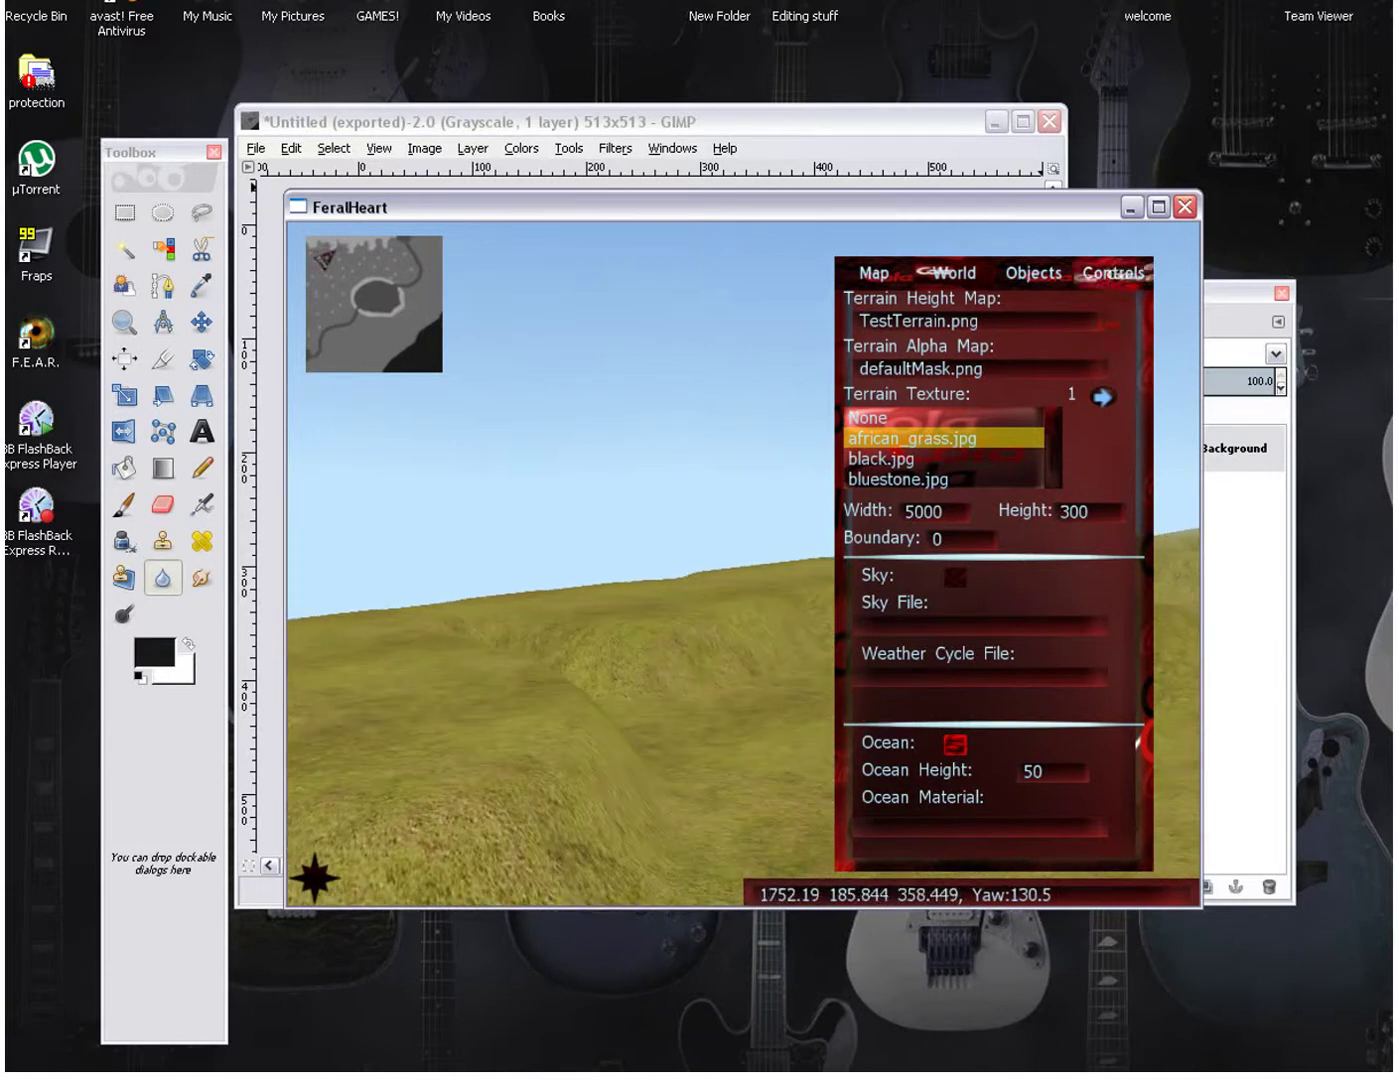
{"action": "left_click", "coordinate": [1034, 272]}
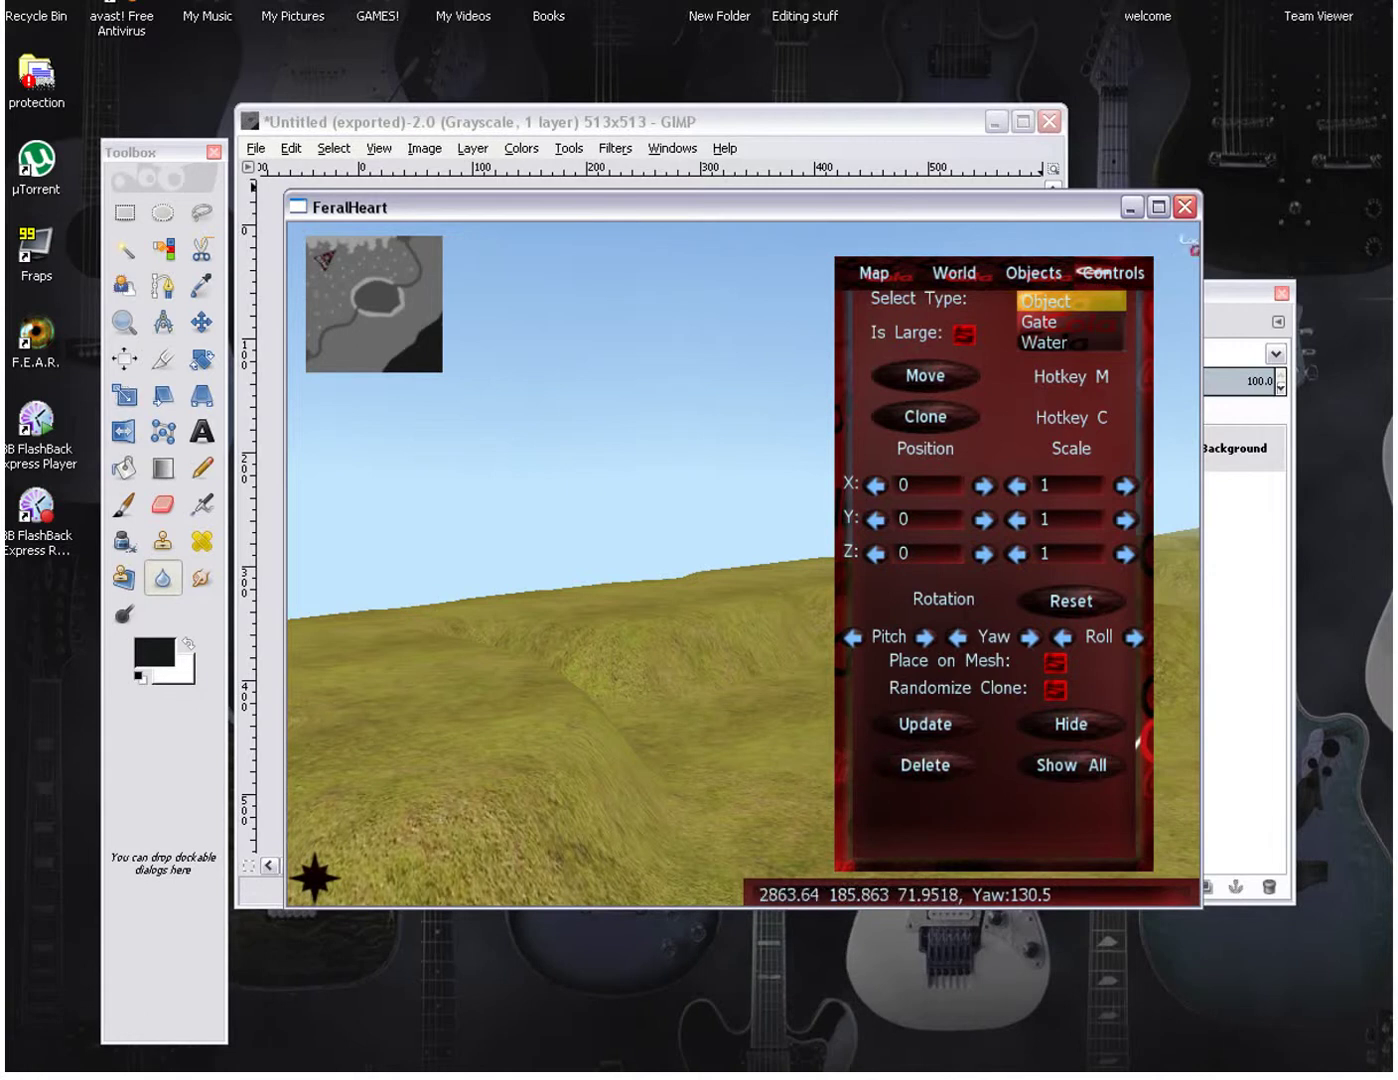
Close the FeralHeart map editor and switch back to the height map in GIMP
{"action": "left_click", "coordinate": [1182, 217]}
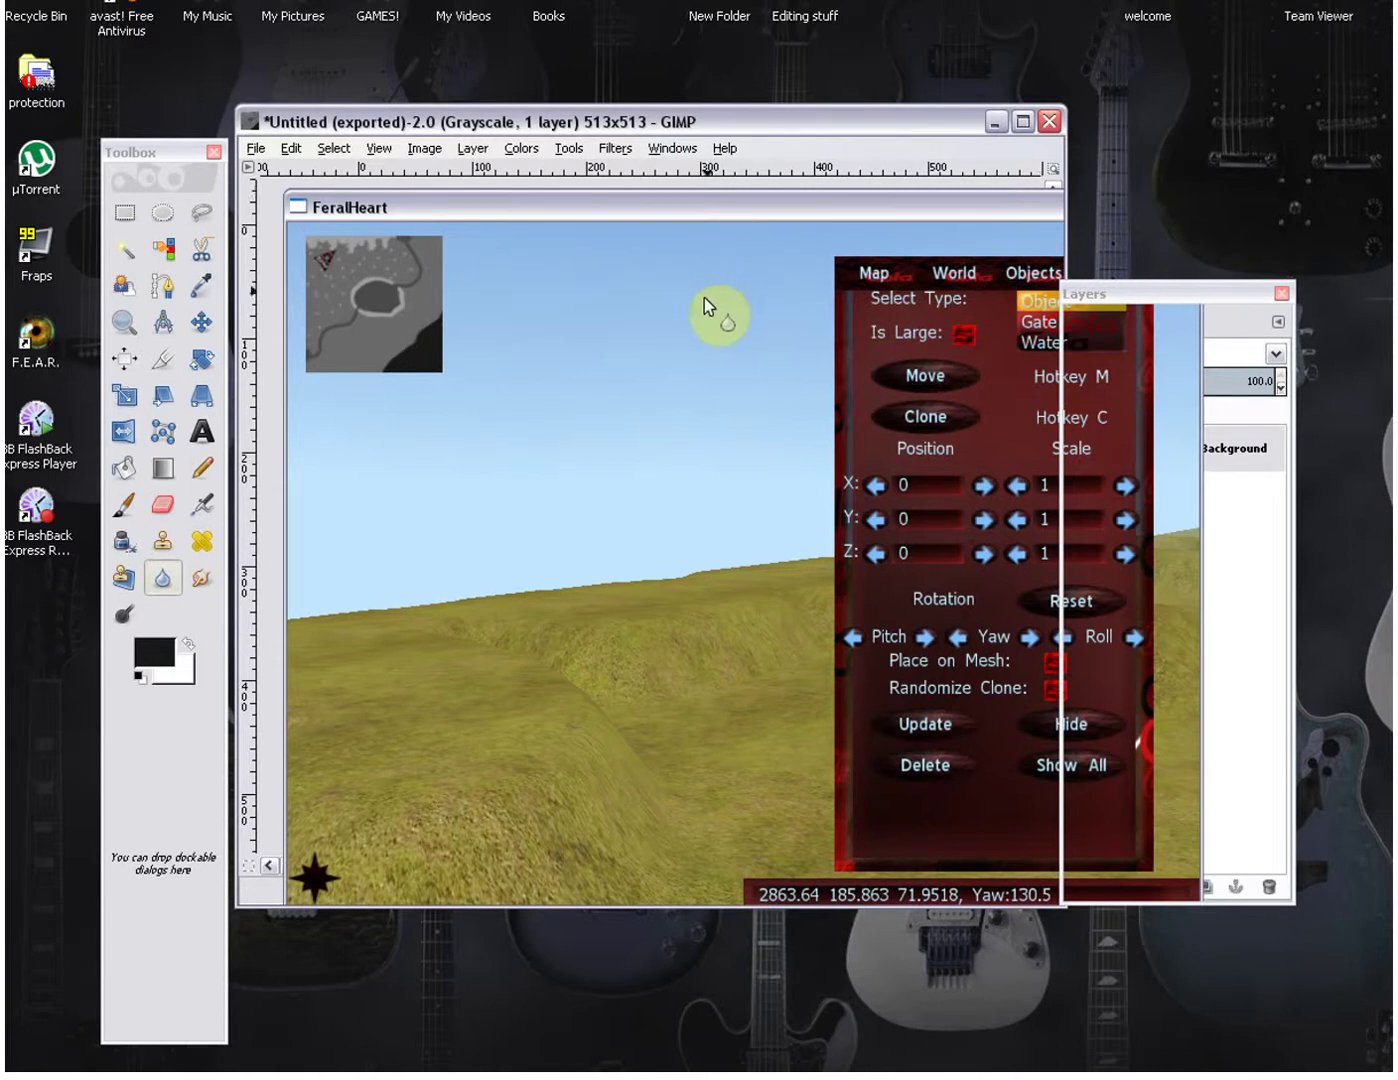
{"action": "key", "text": "alt+Tab"}
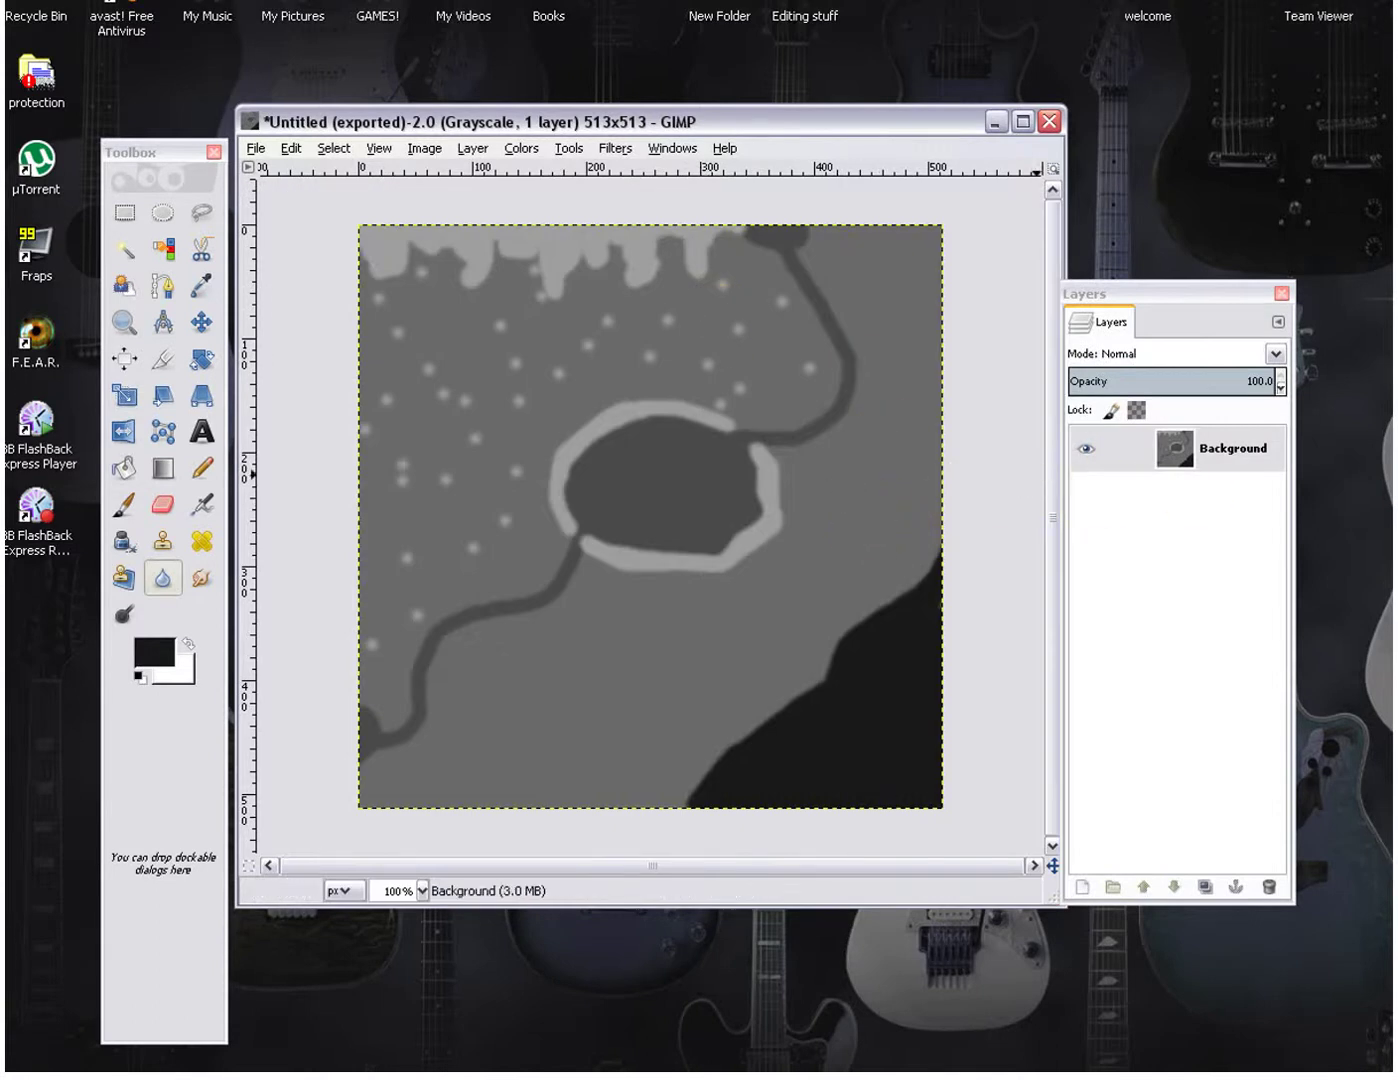